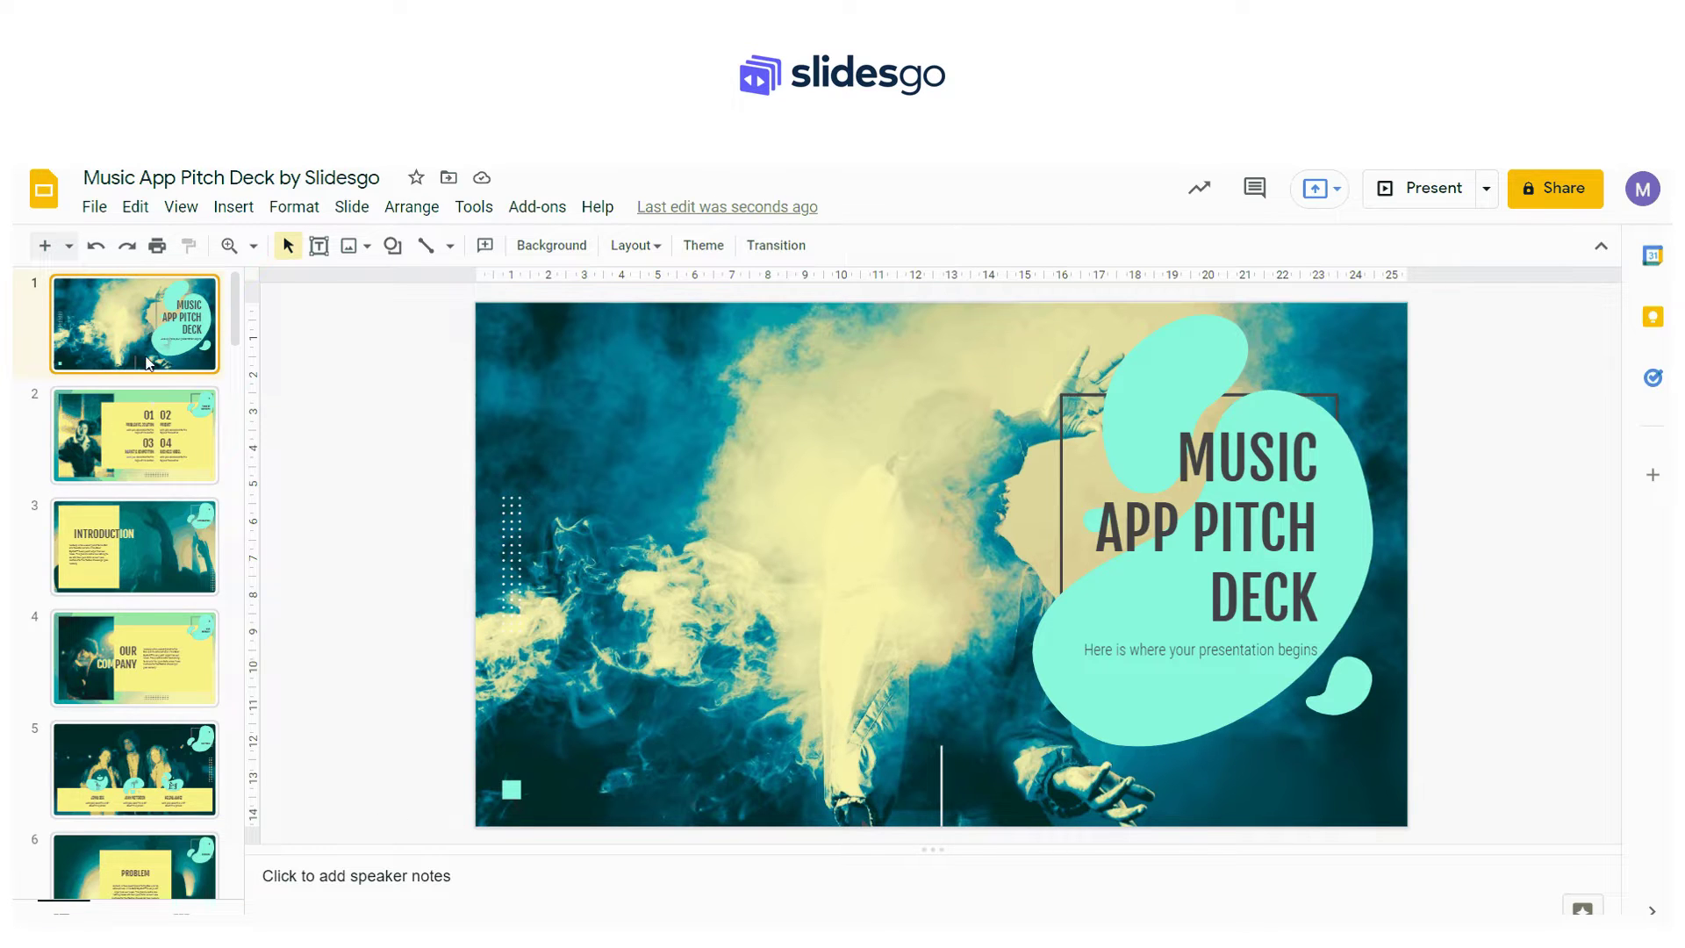
Step: Insert audio 2.wav from My Drive onto the title slide
left_click(230, 209)
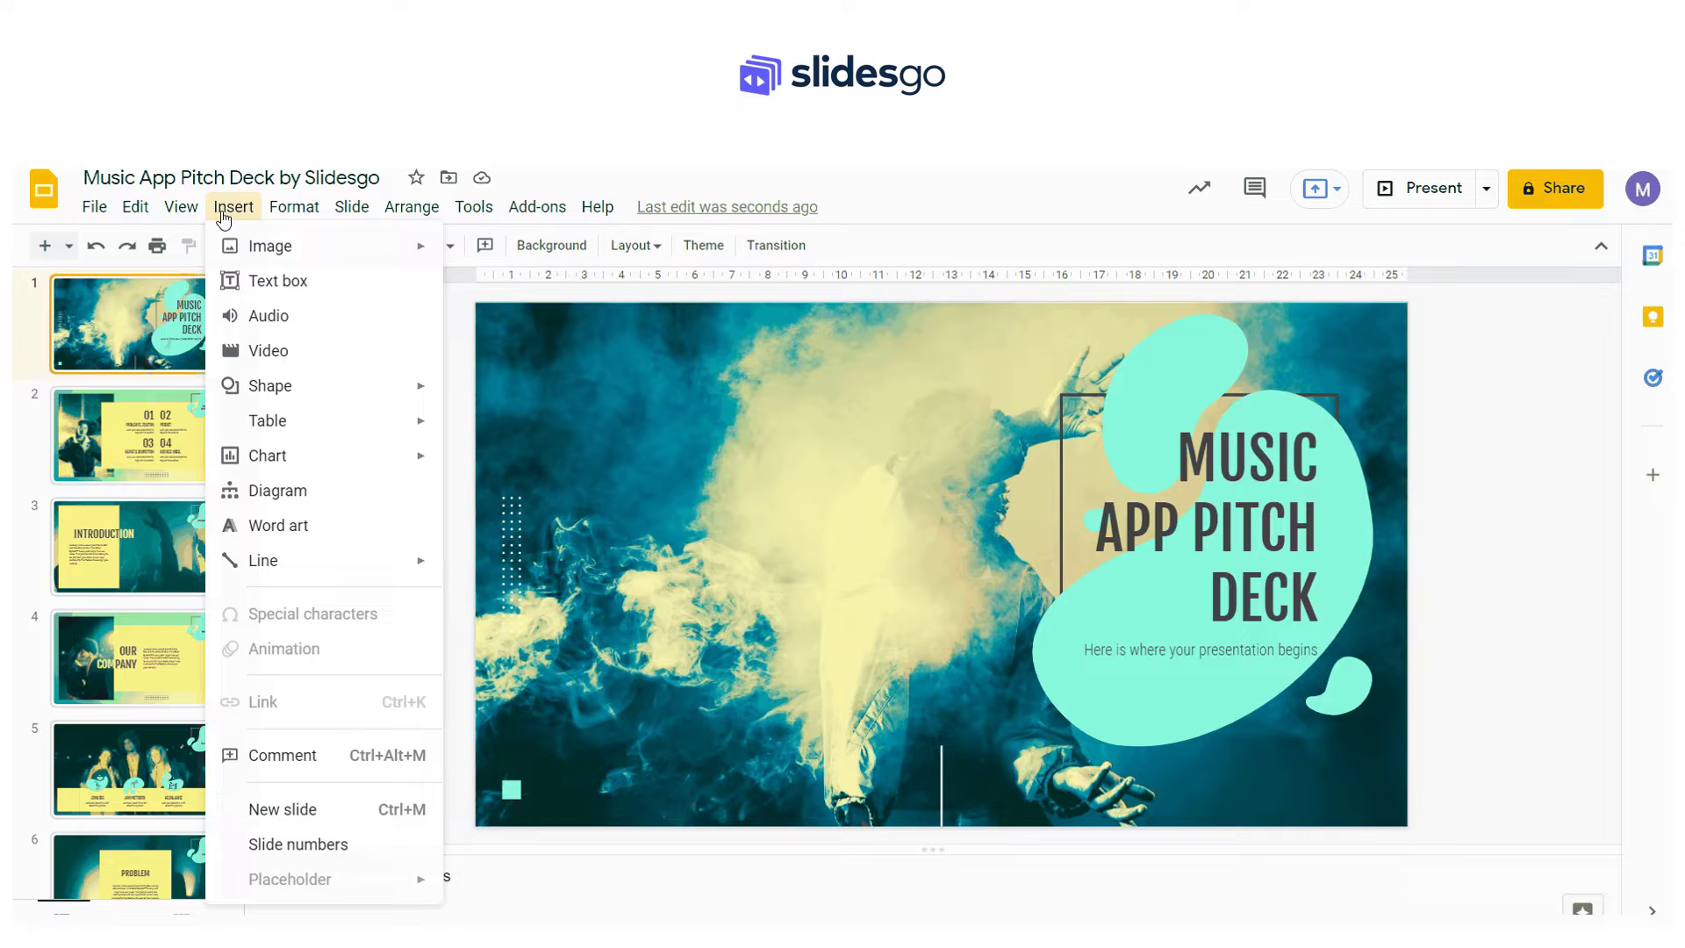
left_click(255, 314)
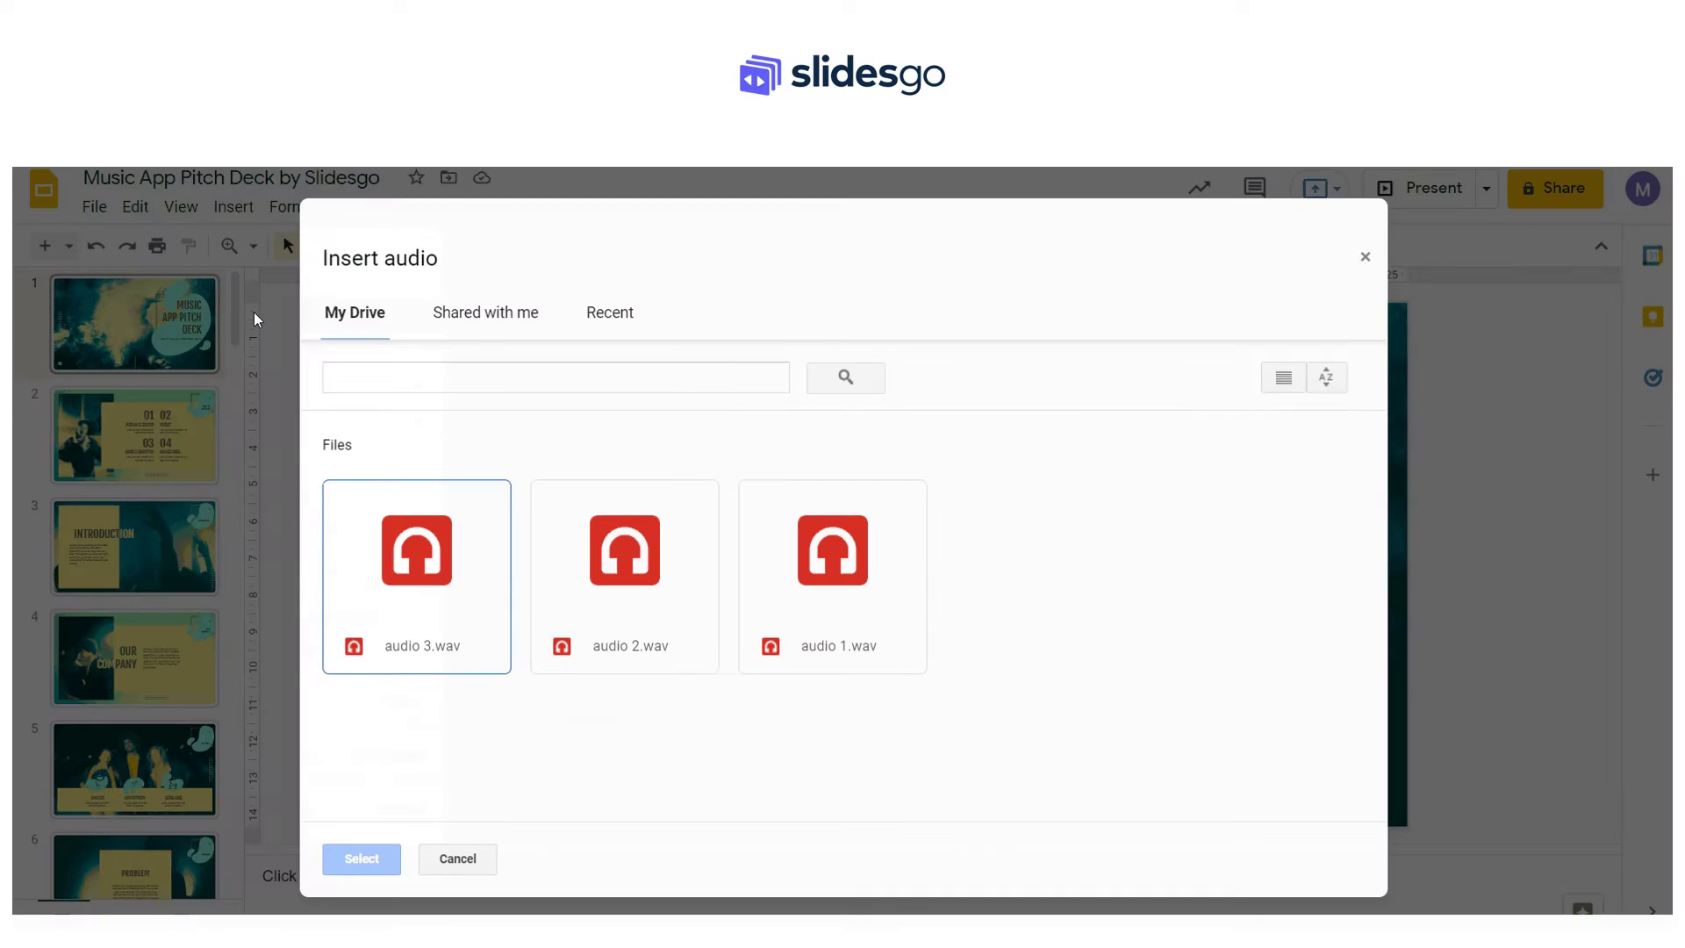
left_click(641, 617)
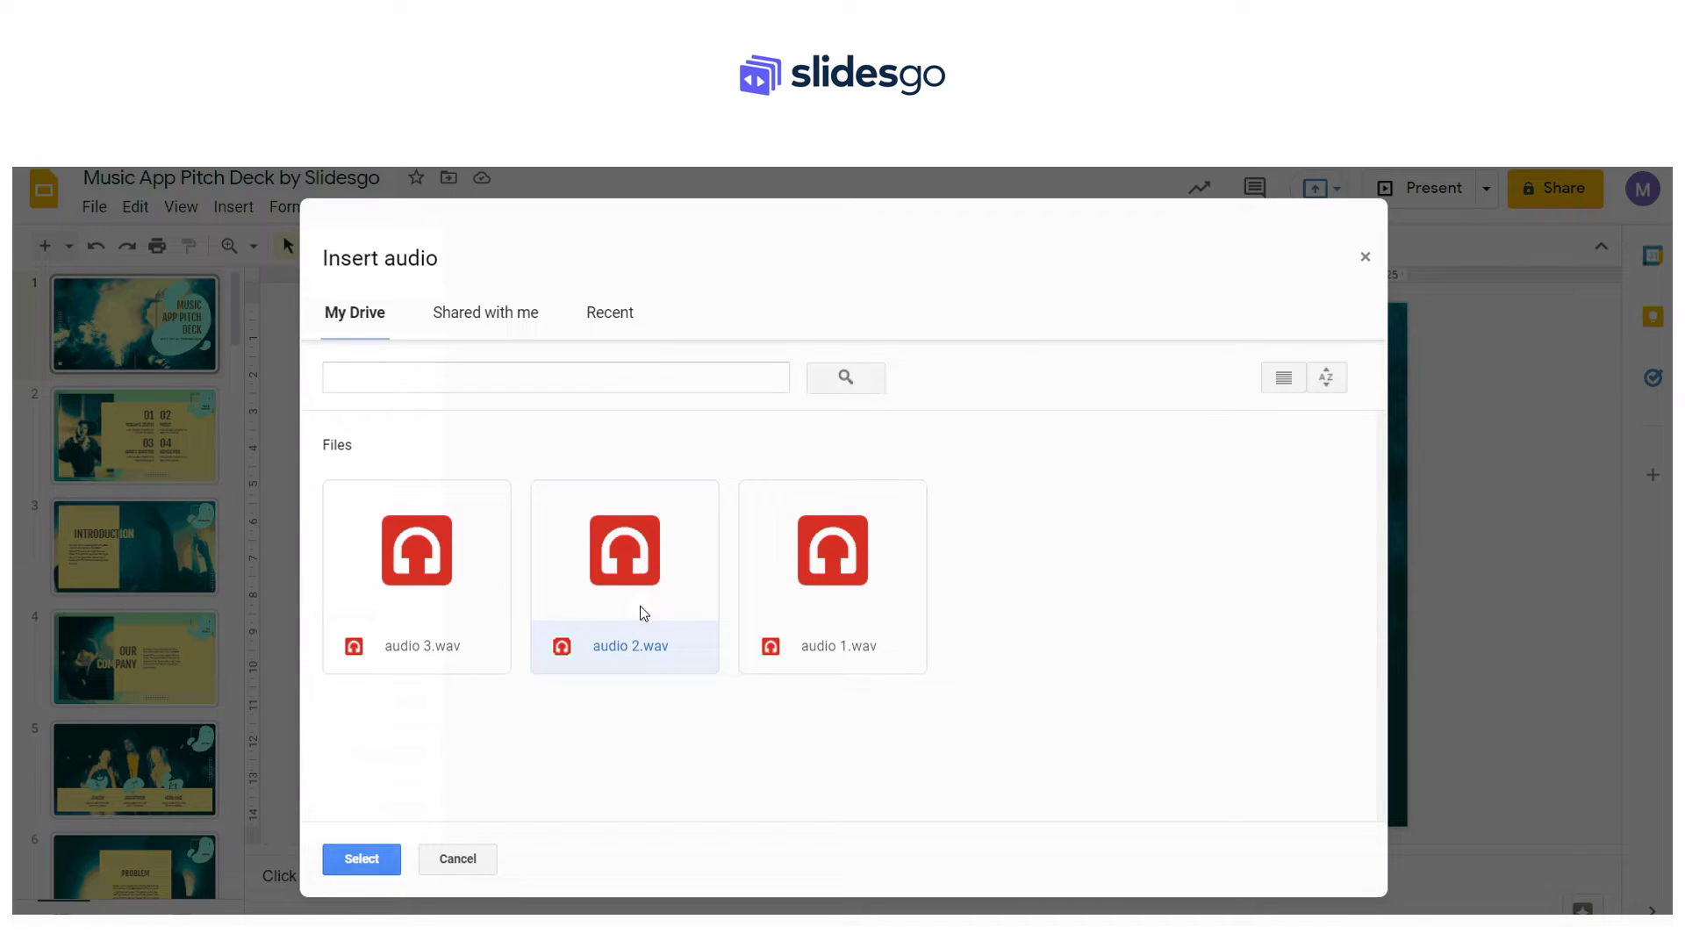
left_click(361, 857)
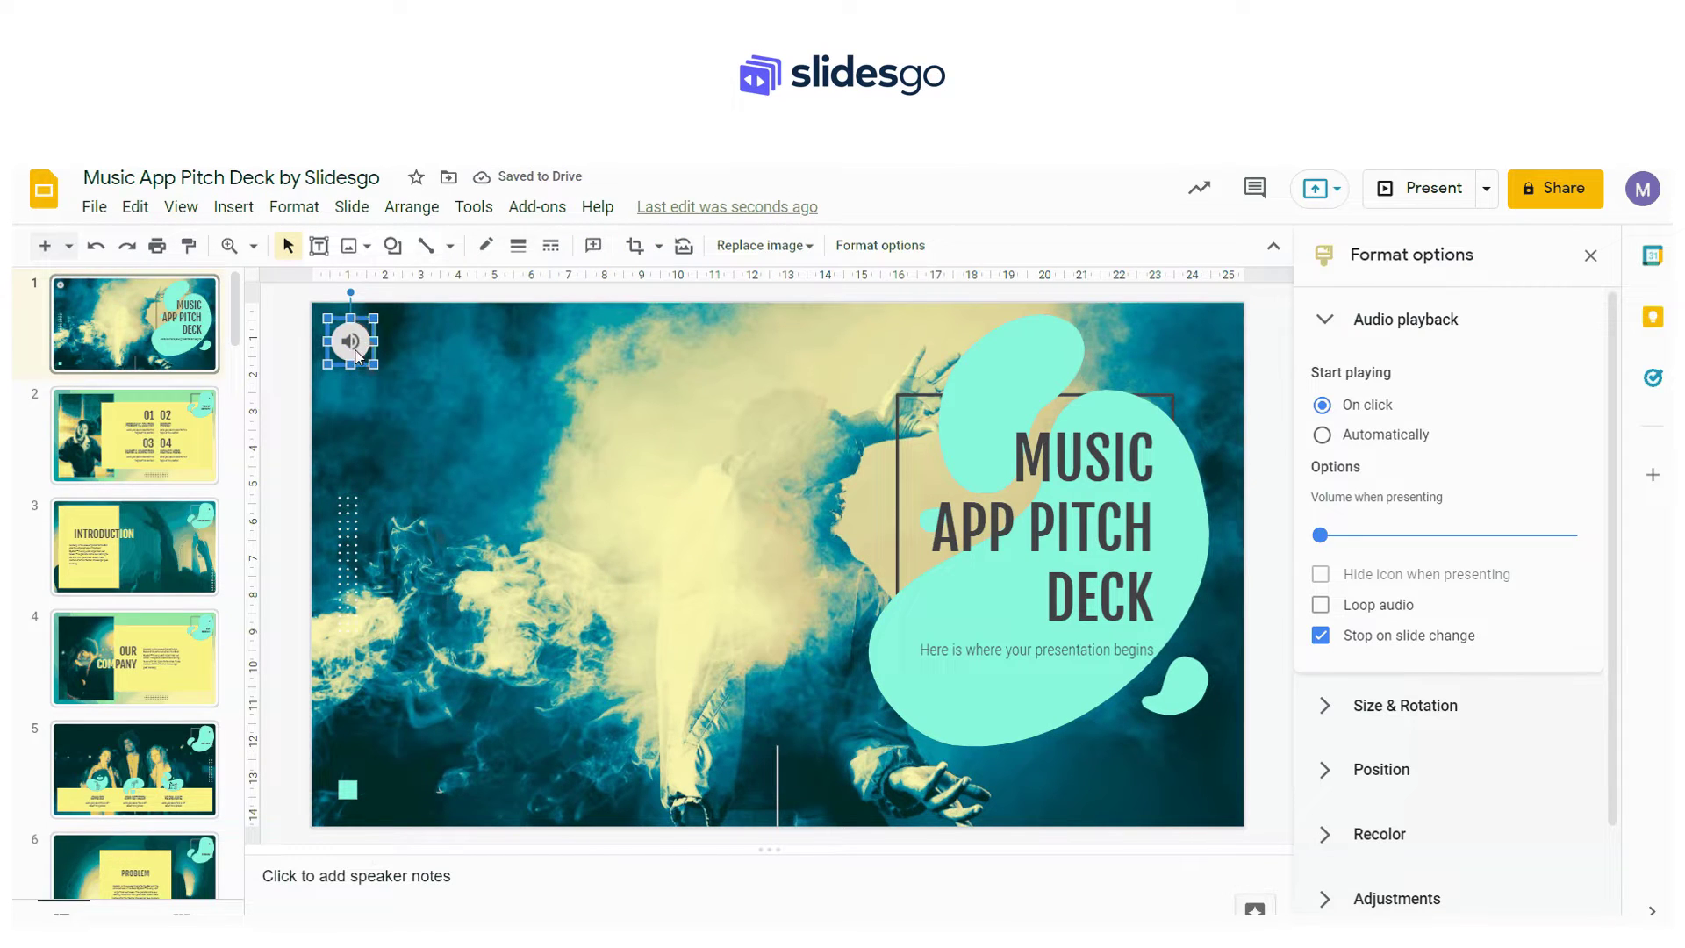
Step: Raise the audio's preview playback volume
mouse_move(351, 346)
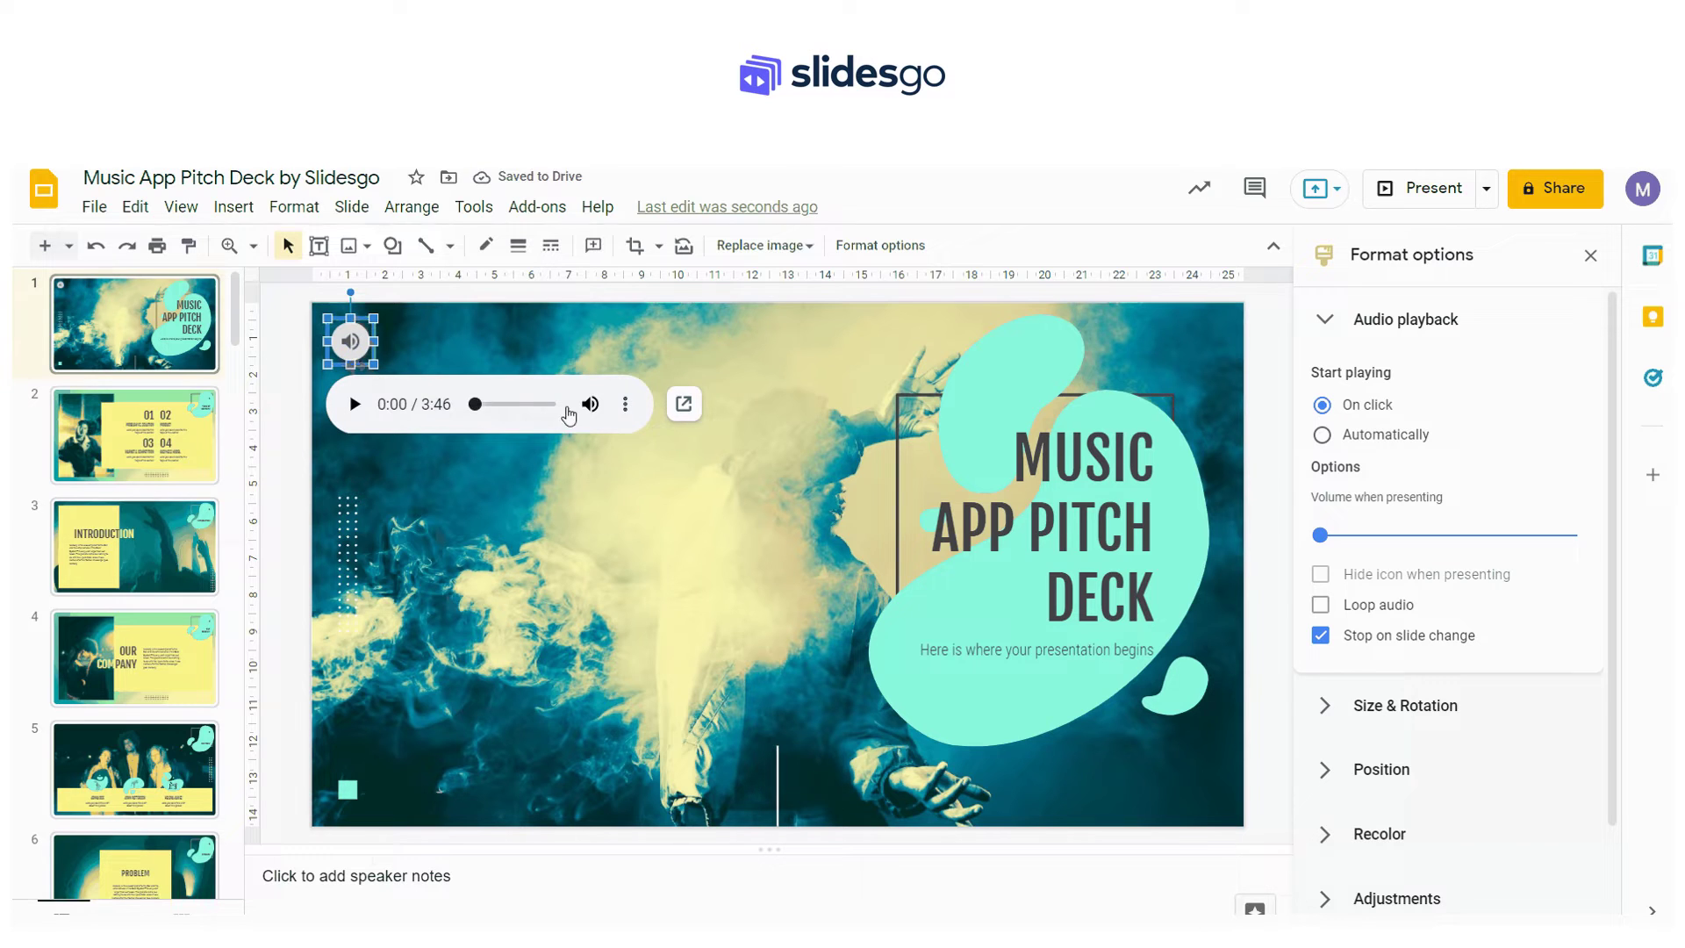
left_click(544, 407)
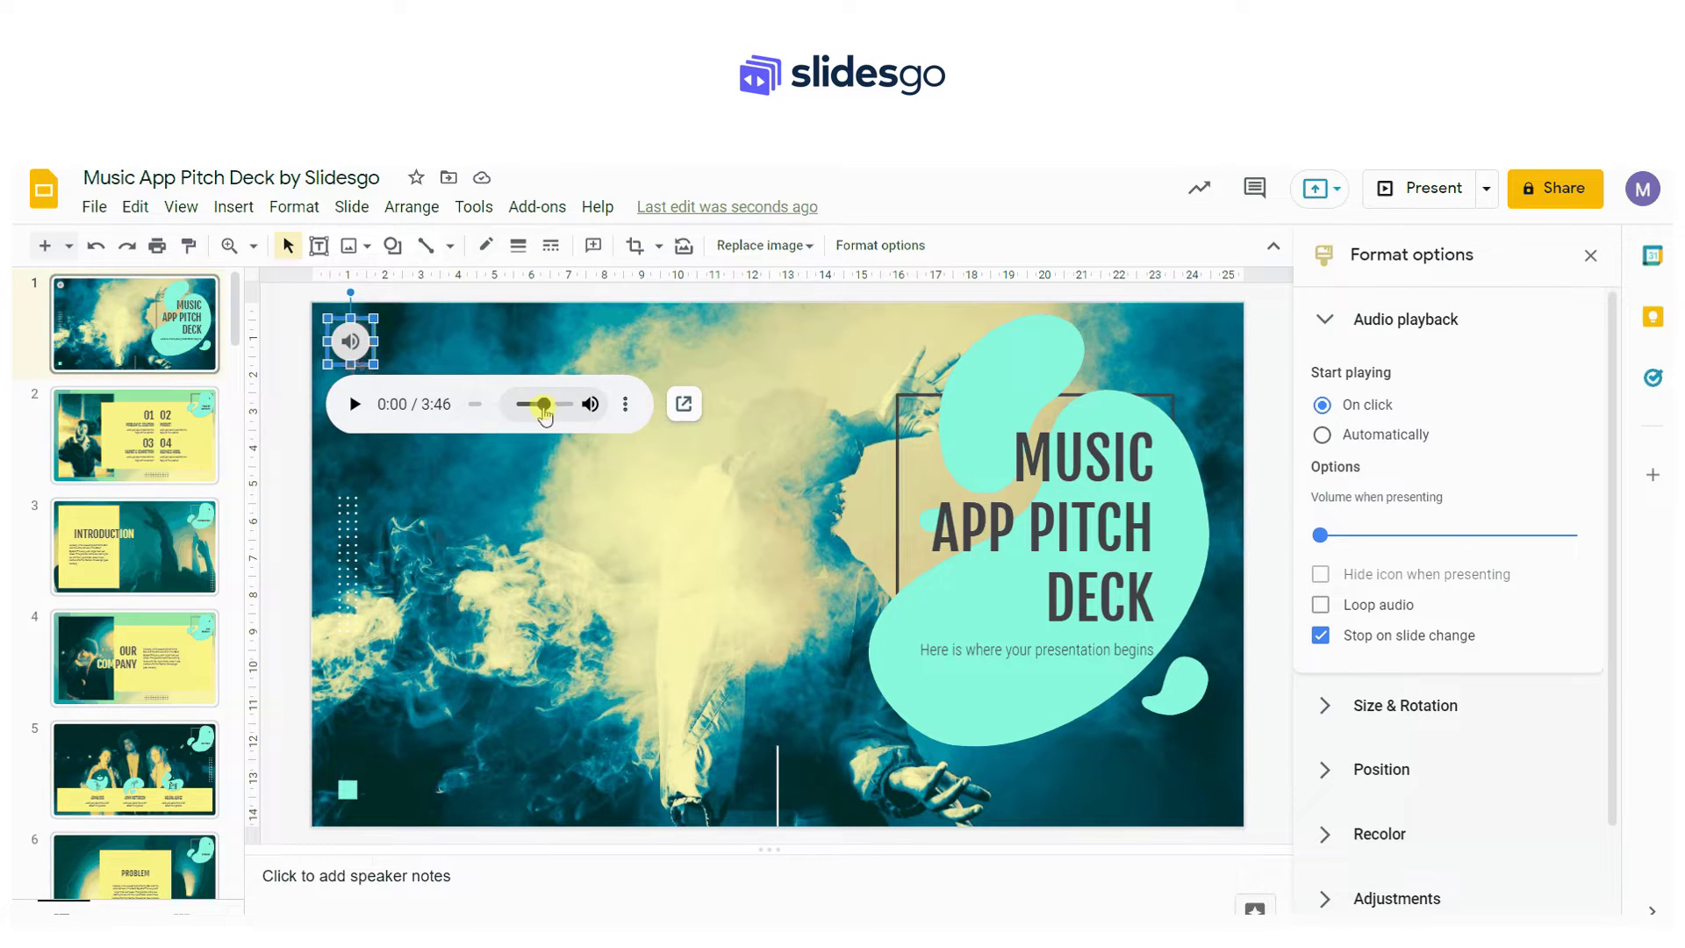
left_click_drag(545, 407, 568, 405)
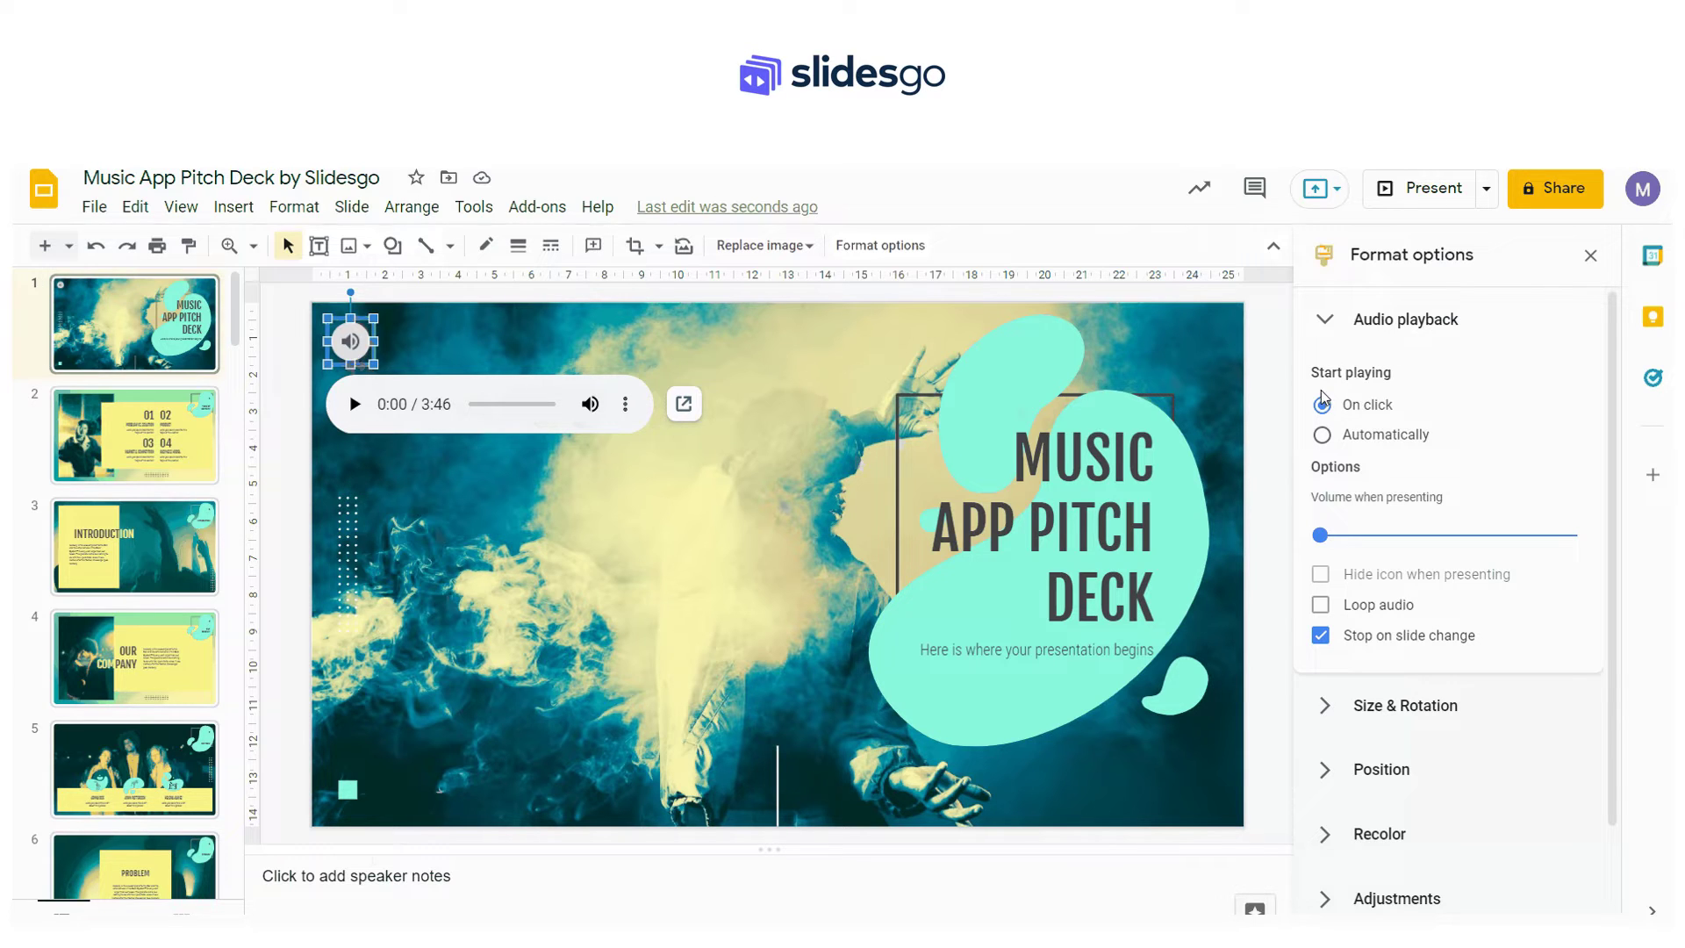
Step: Set the audio to start automatically at presenting volume 100 and stop on slide change
left_click(1322, 434)
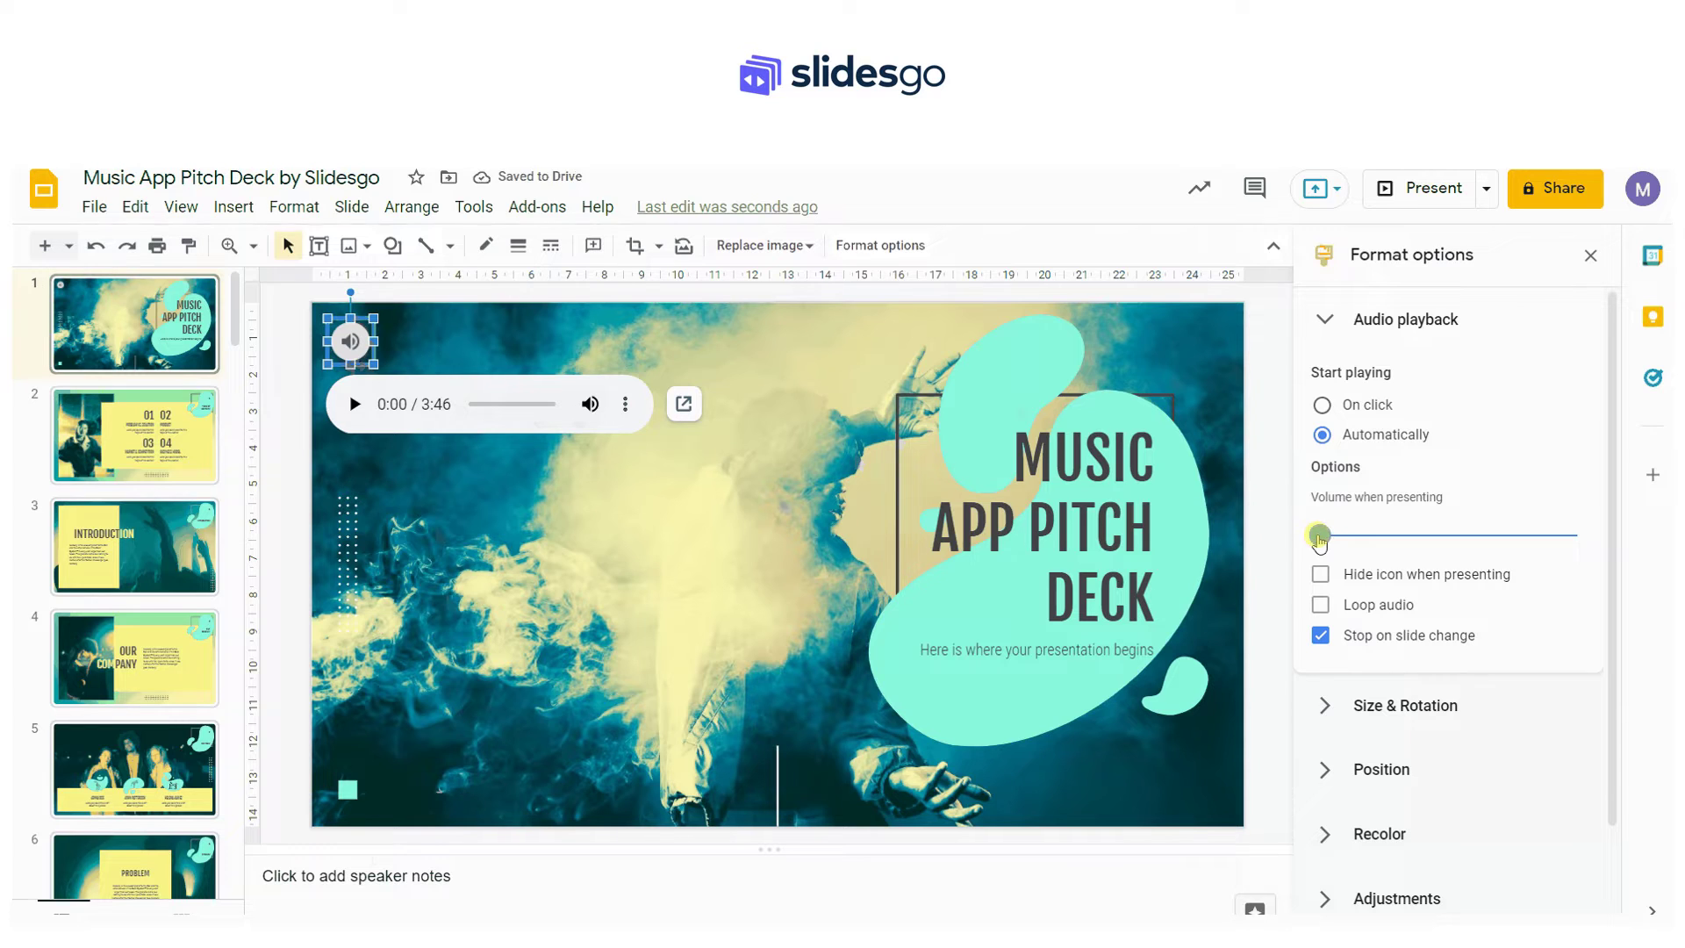
left_click_drag(1319, 537, 1580, 537)
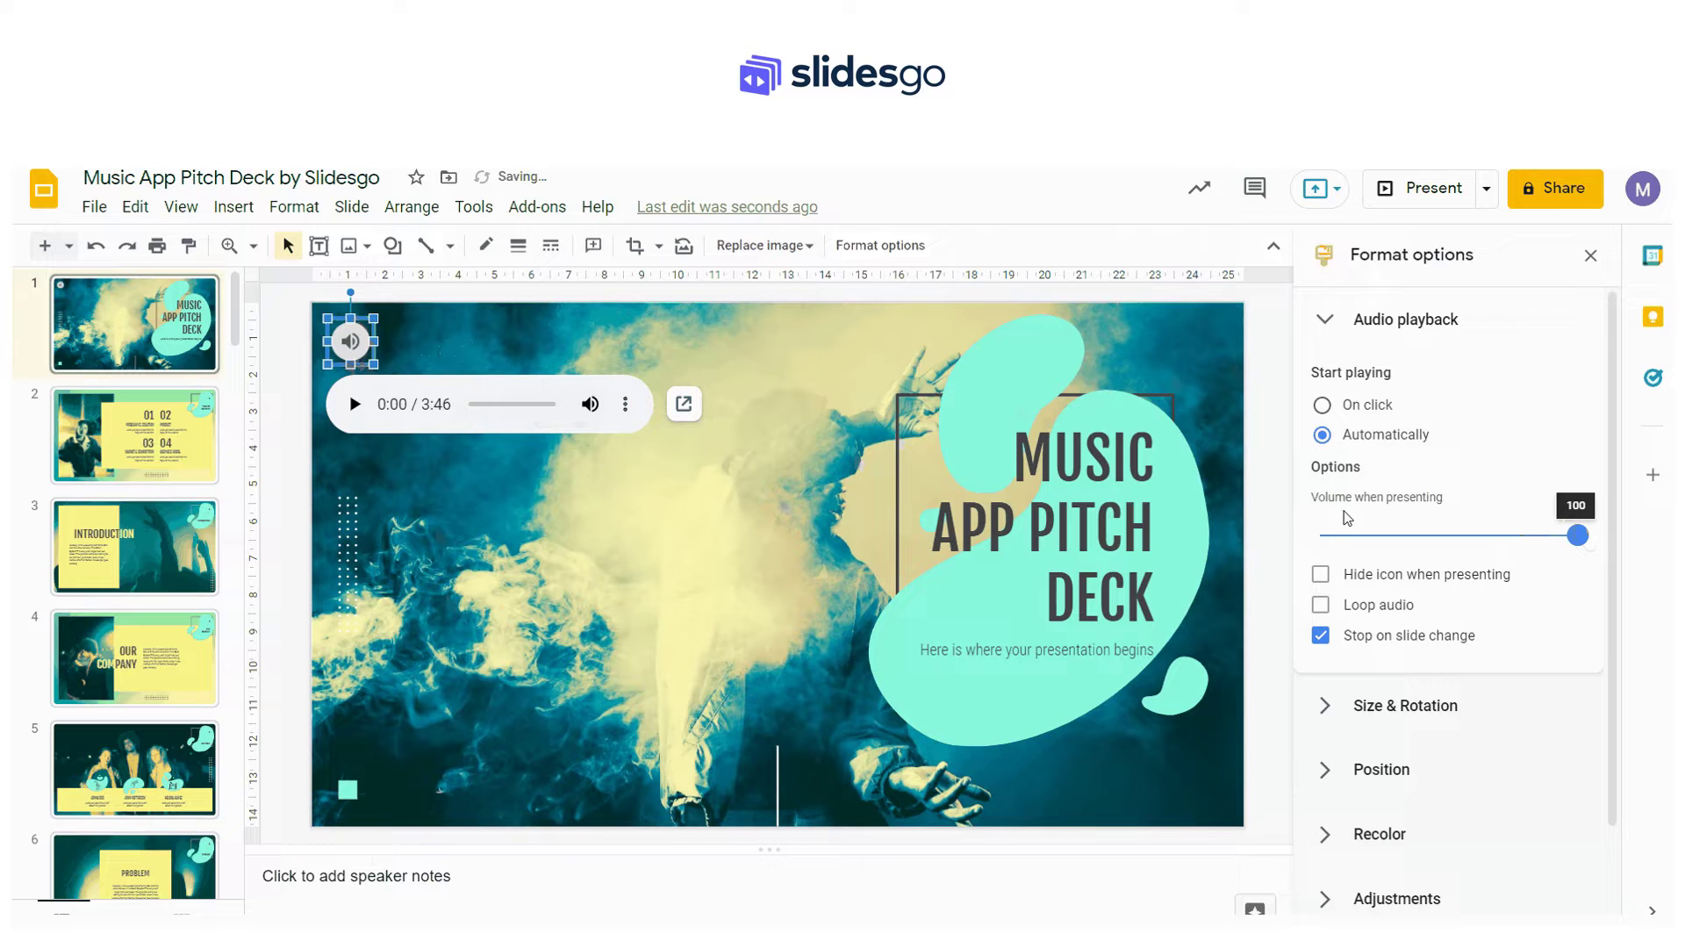
left_click(1321, 575)
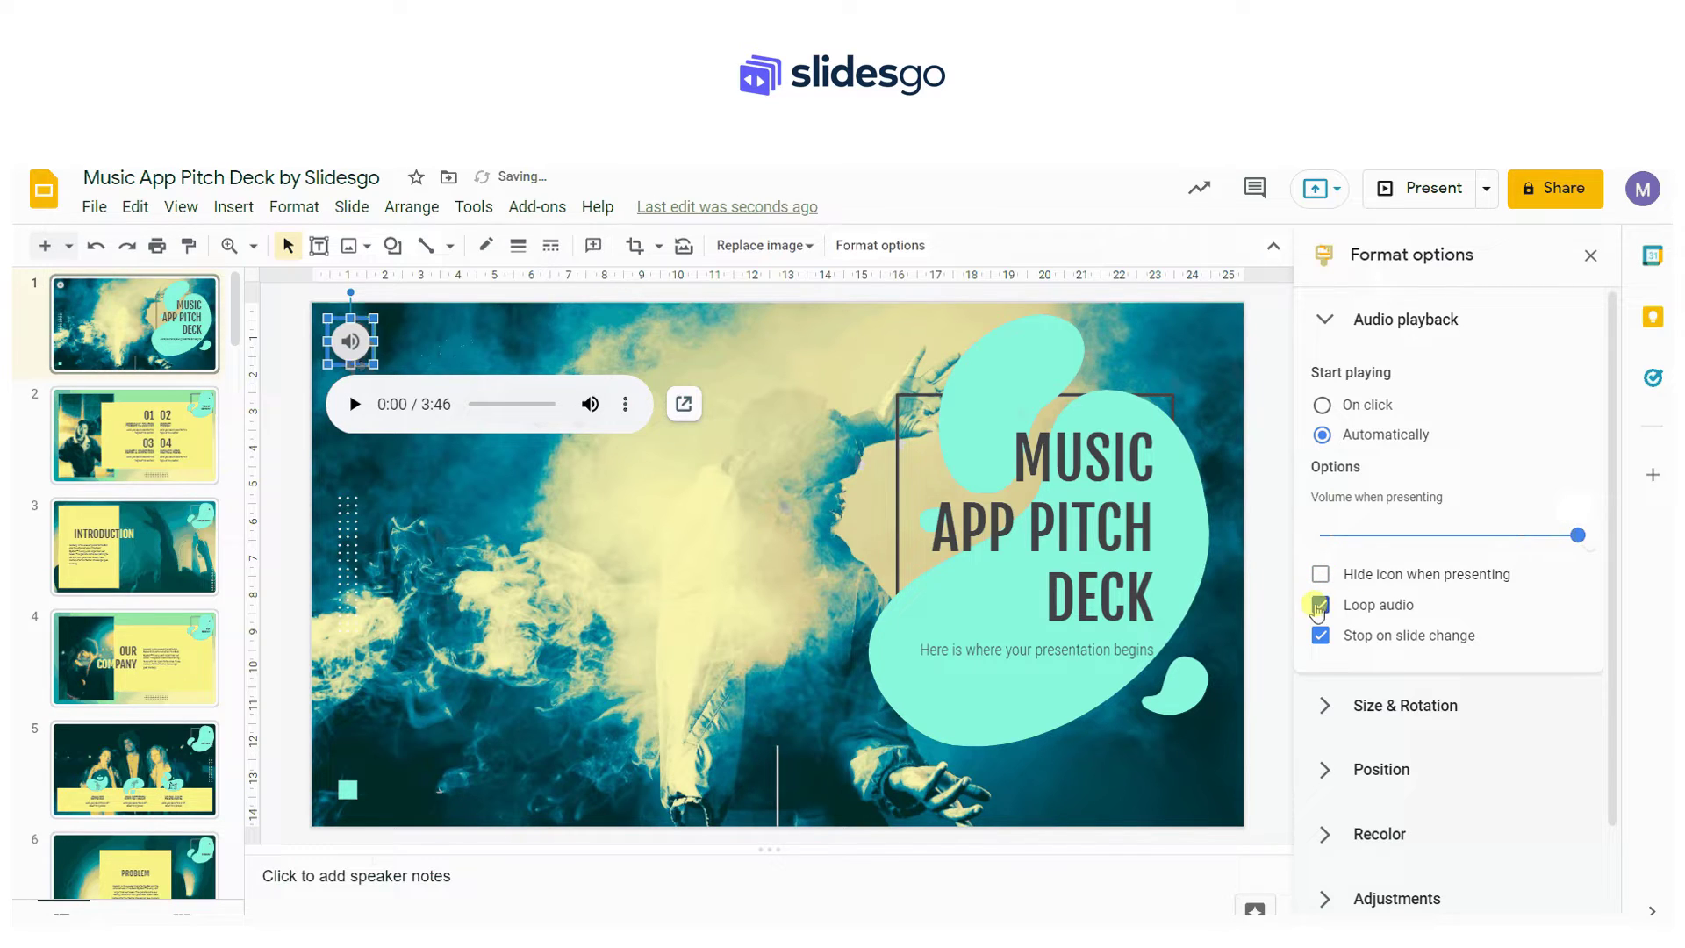
left_click(1315, 607)
left_click(1320, 635)
Step: Lock the audio icon's aspect ratio and enlarge it by dragging its corner
left_click(1425, 714)
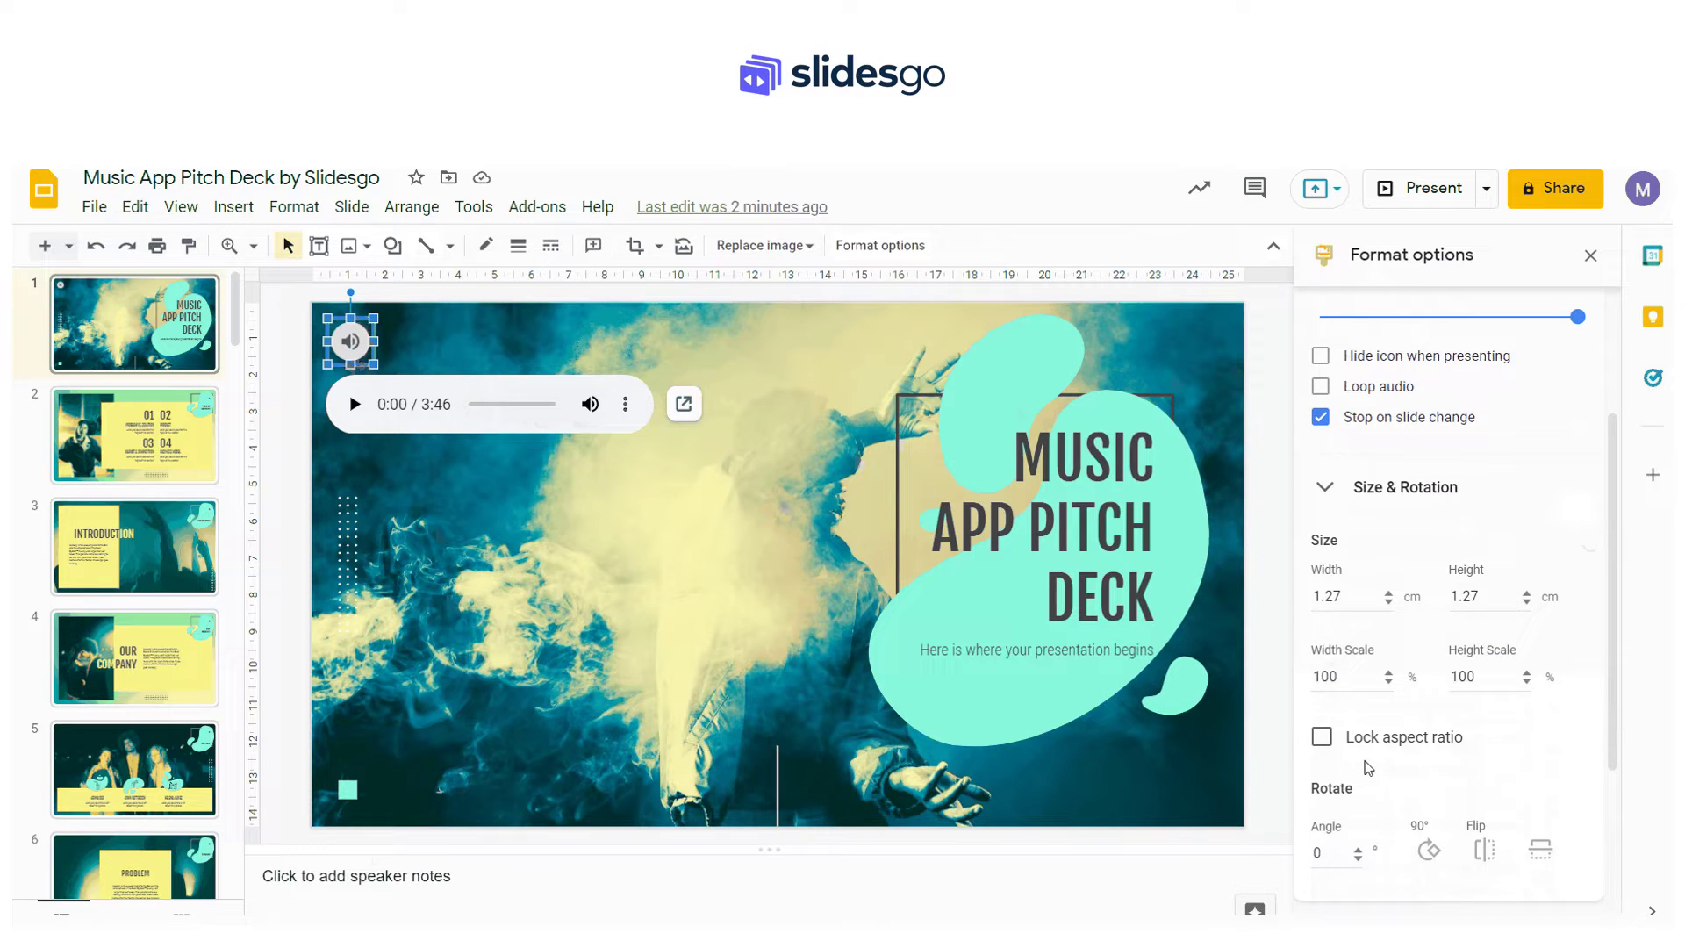
left_click(1333, 746)
left_click_drag(372, 363, 440, 434)
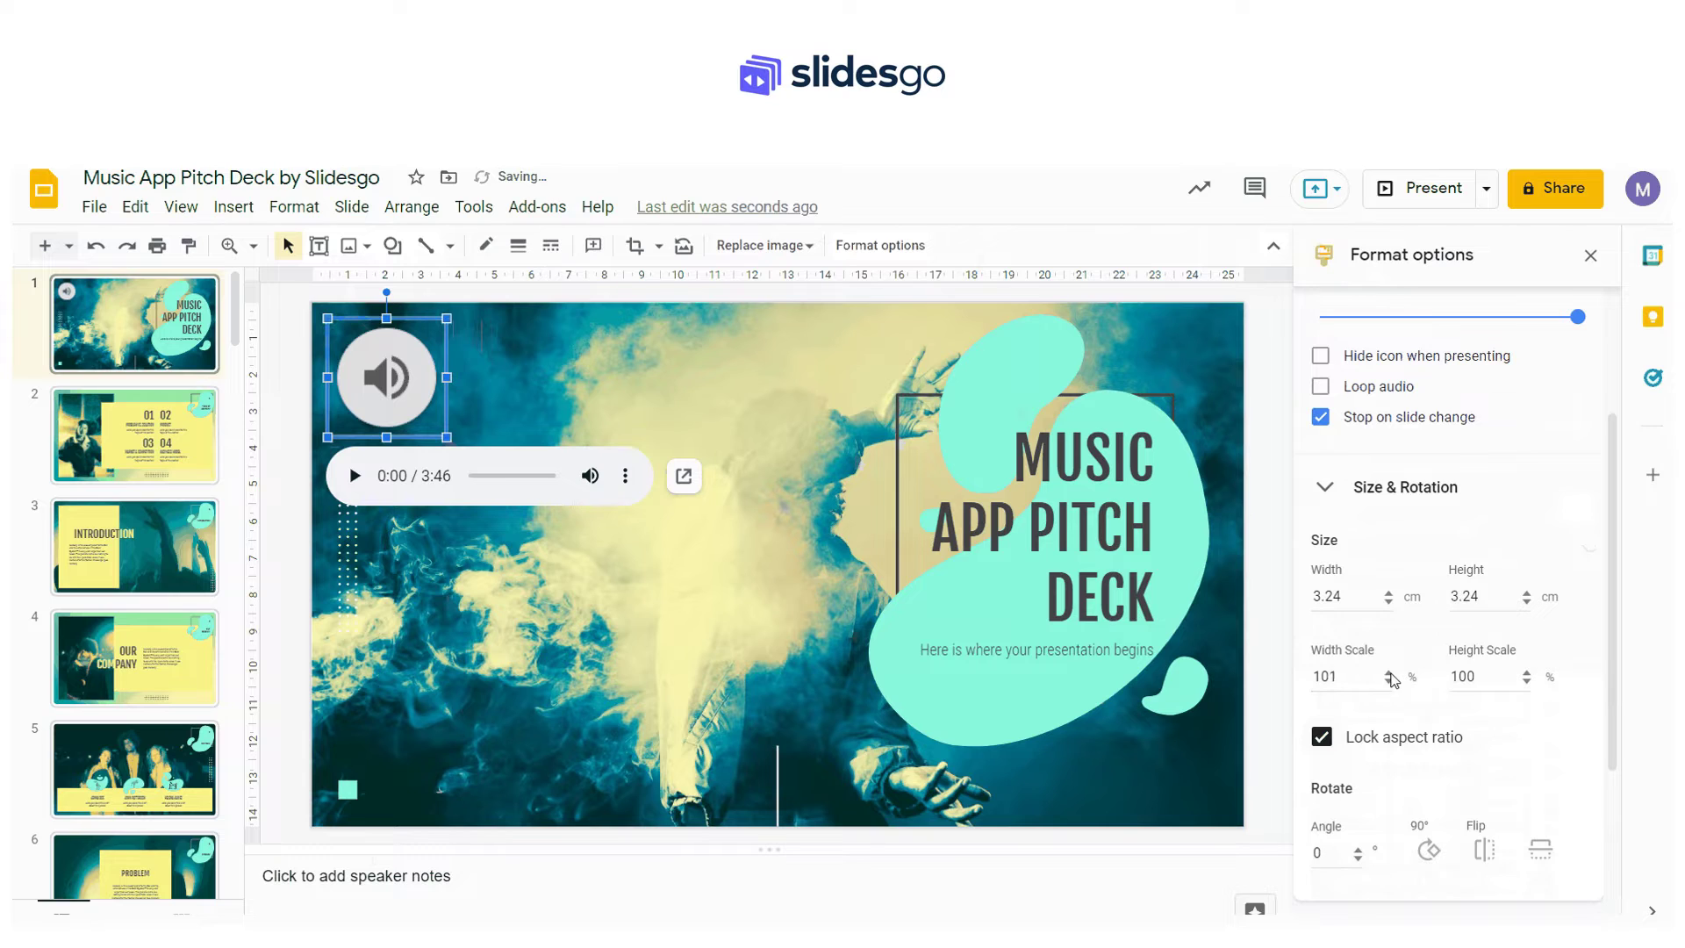
Step: Raise the icon's scale to 129% (4.18 × 4.18 cm), flipping it horizontally and back
left_click(1389, 673)
left_click(1390, 673)
left_click(1389, 673)
left_click(1389, 673)
left_click(1390, 674)
left_click(1390, 673)
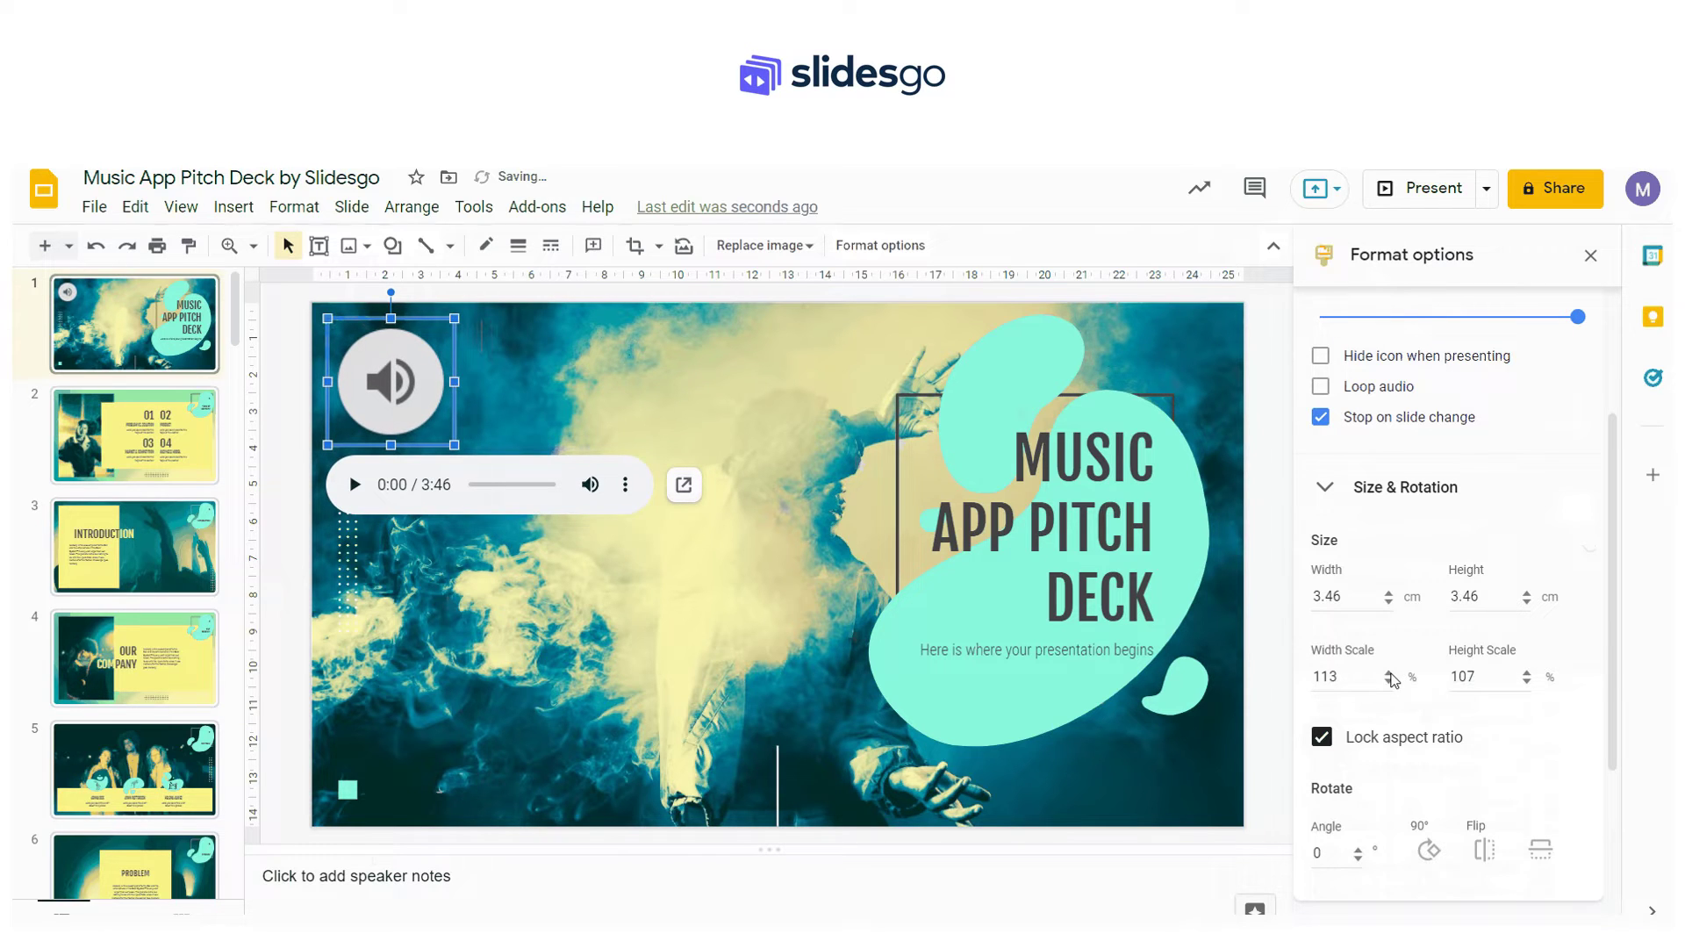
left_click(1389, 674)
left_click(1390, 674)
left_click(1390, 673)
left_click(1389, 674)
left_click(1390, 673)
left_click(1390, 673)
left_click(1389, 673)
left_click(1389, 673)
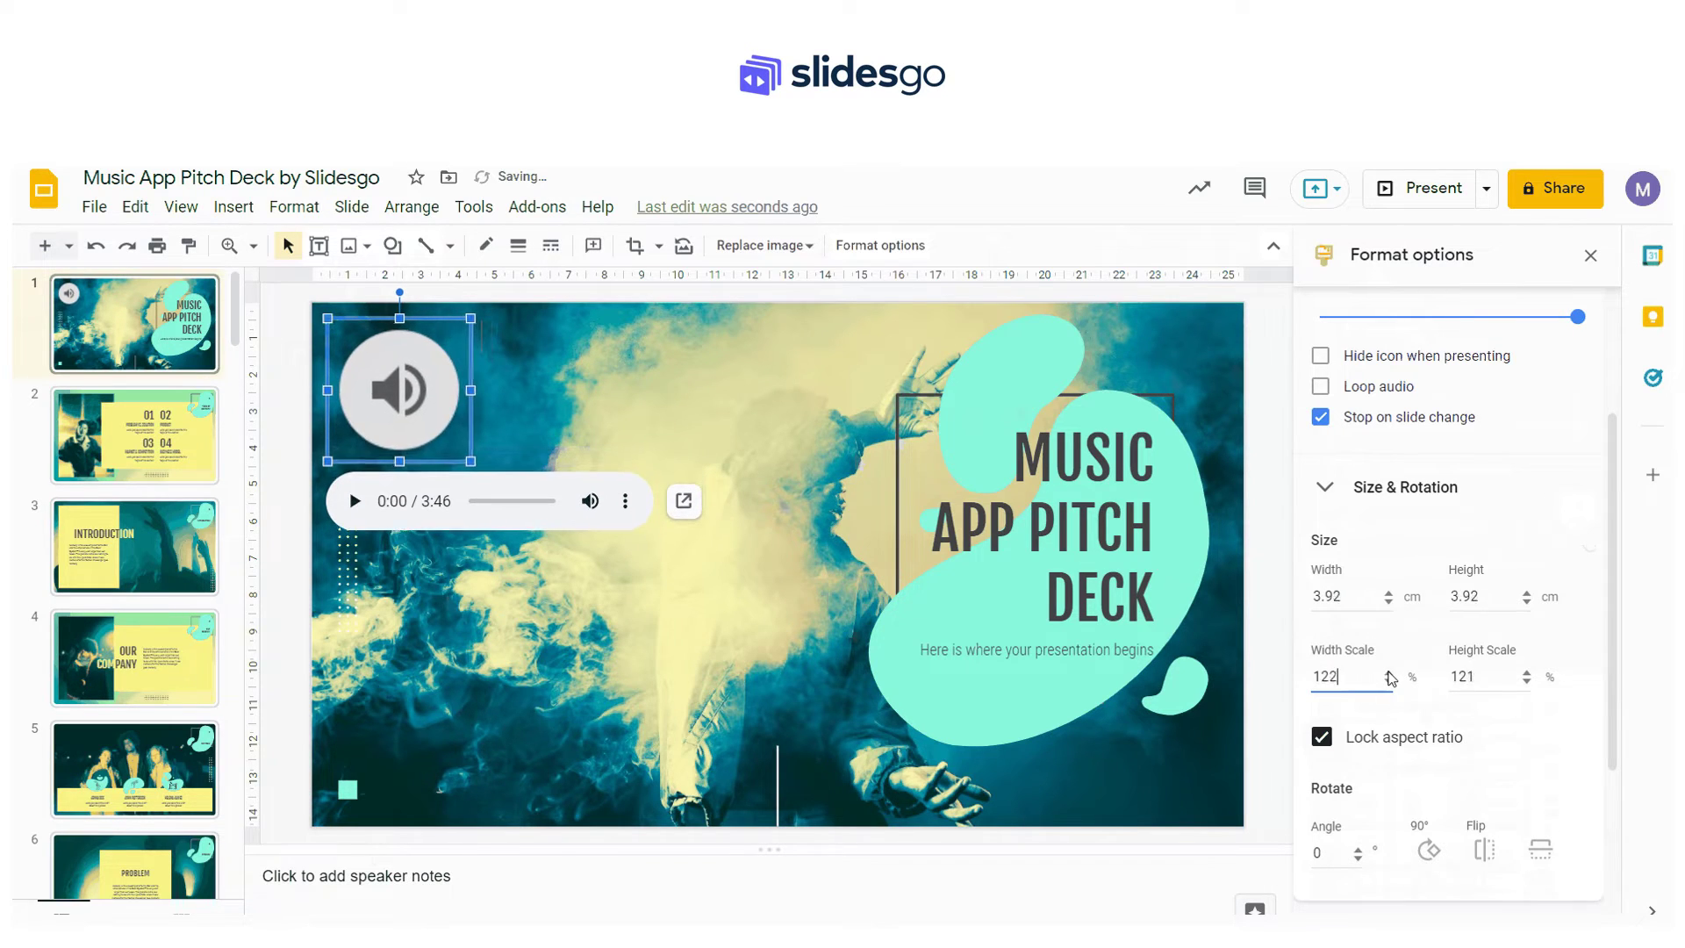
left_click(1390, 673)
left_click(1389, 673)
left_click(1390, 673)
left_click(1389, 673)
left_click(1390, 673)
left_click(1389, 673)
left_click(1390, 673)
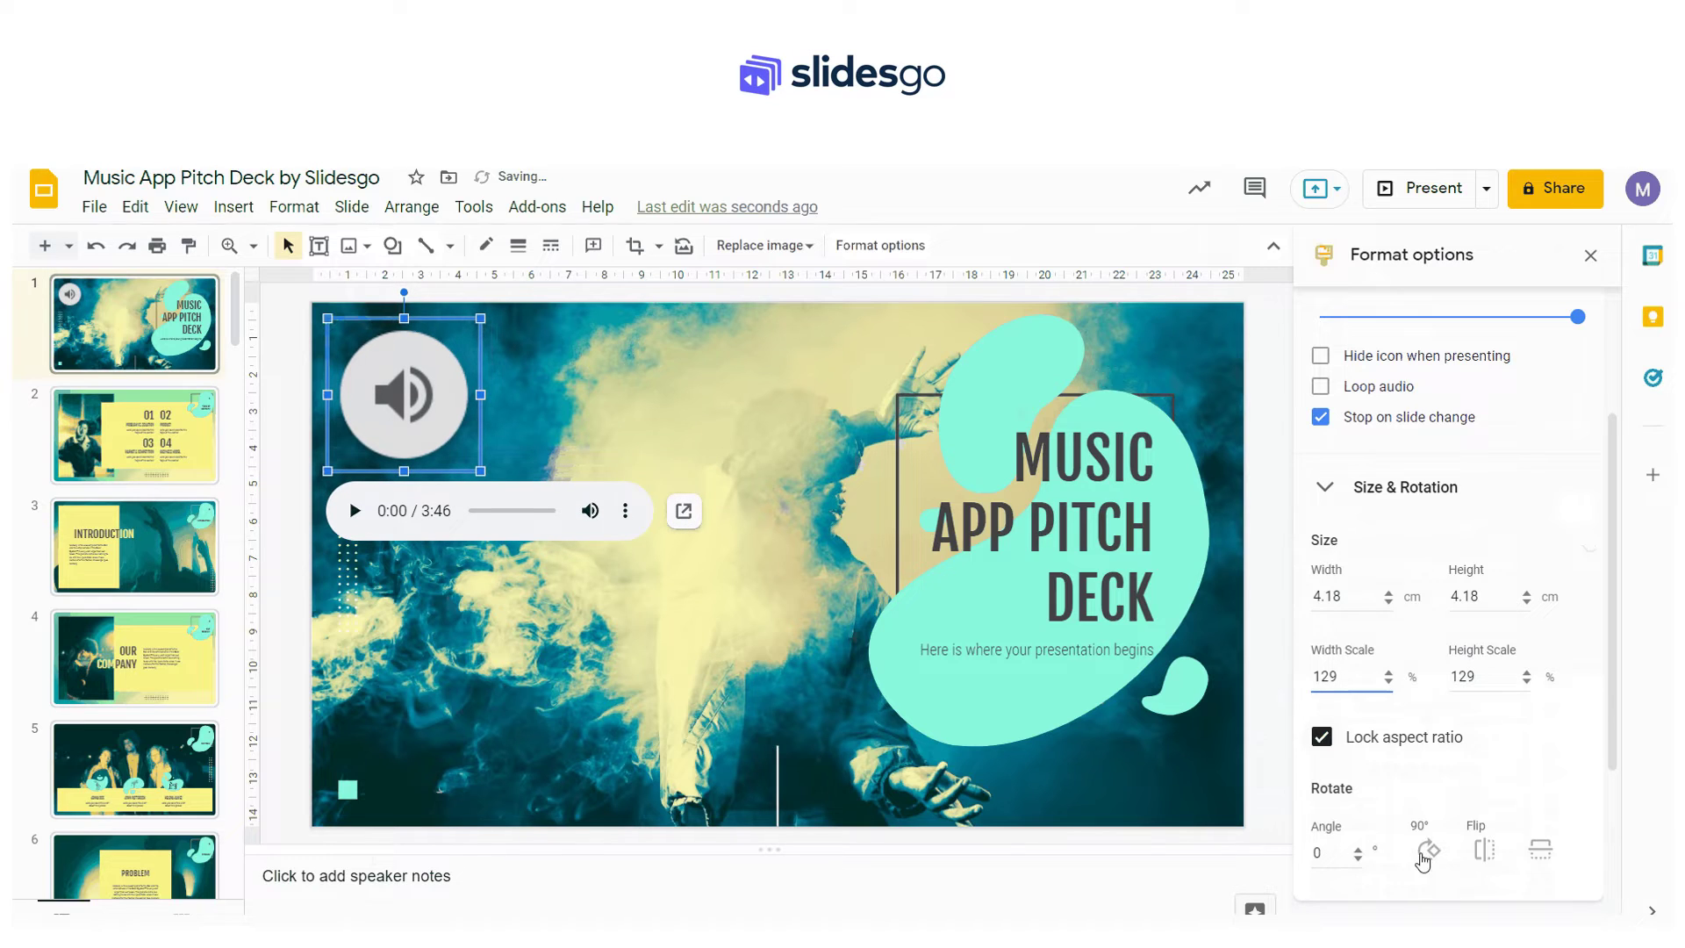
left_click(1473, 858)
left_click(1472, 859)
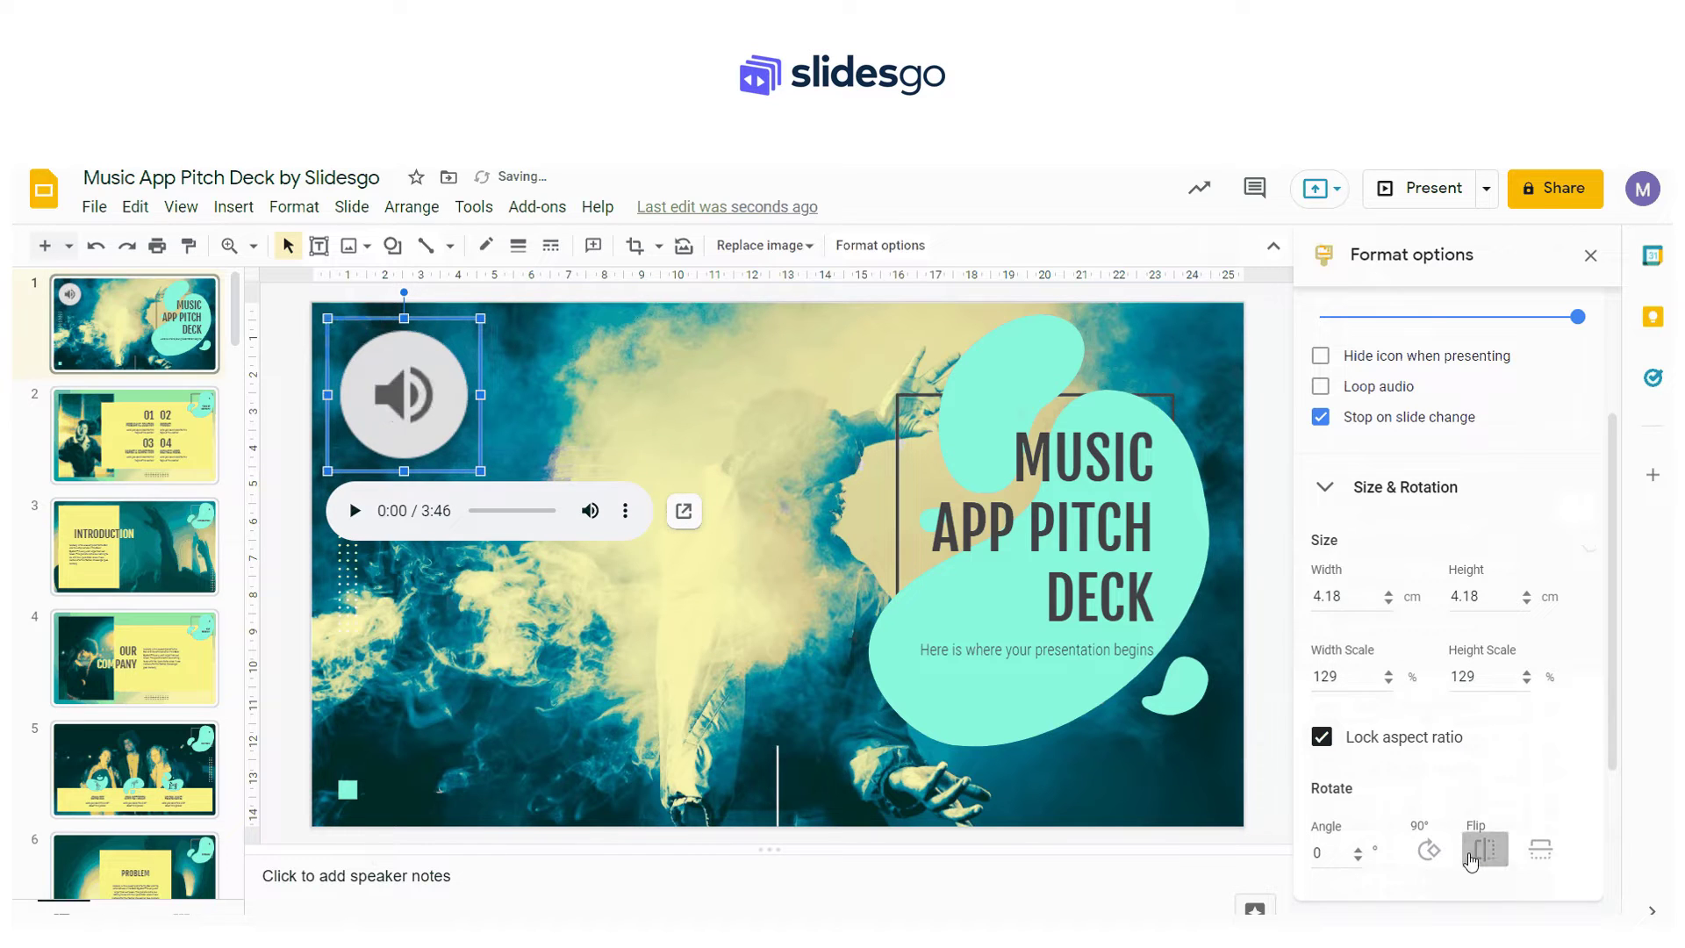
Step: Nudge the audio icon's X position to 1.12 cm
scroll(1437, 733, "down", 4)
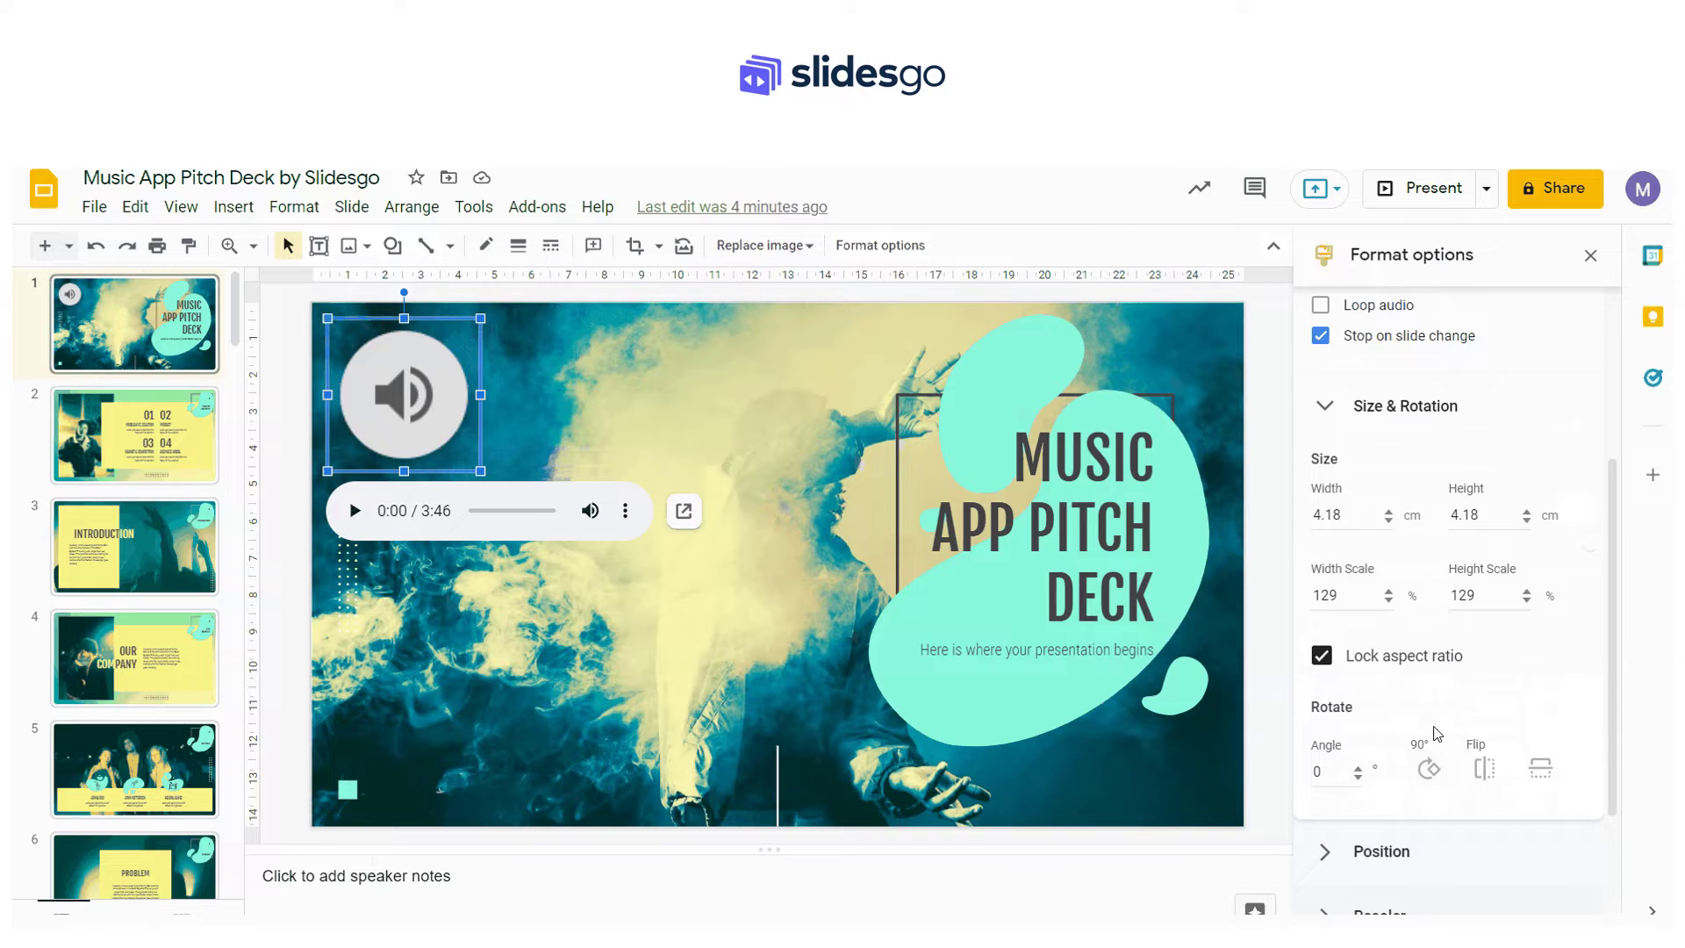
left_click(1415, 647)
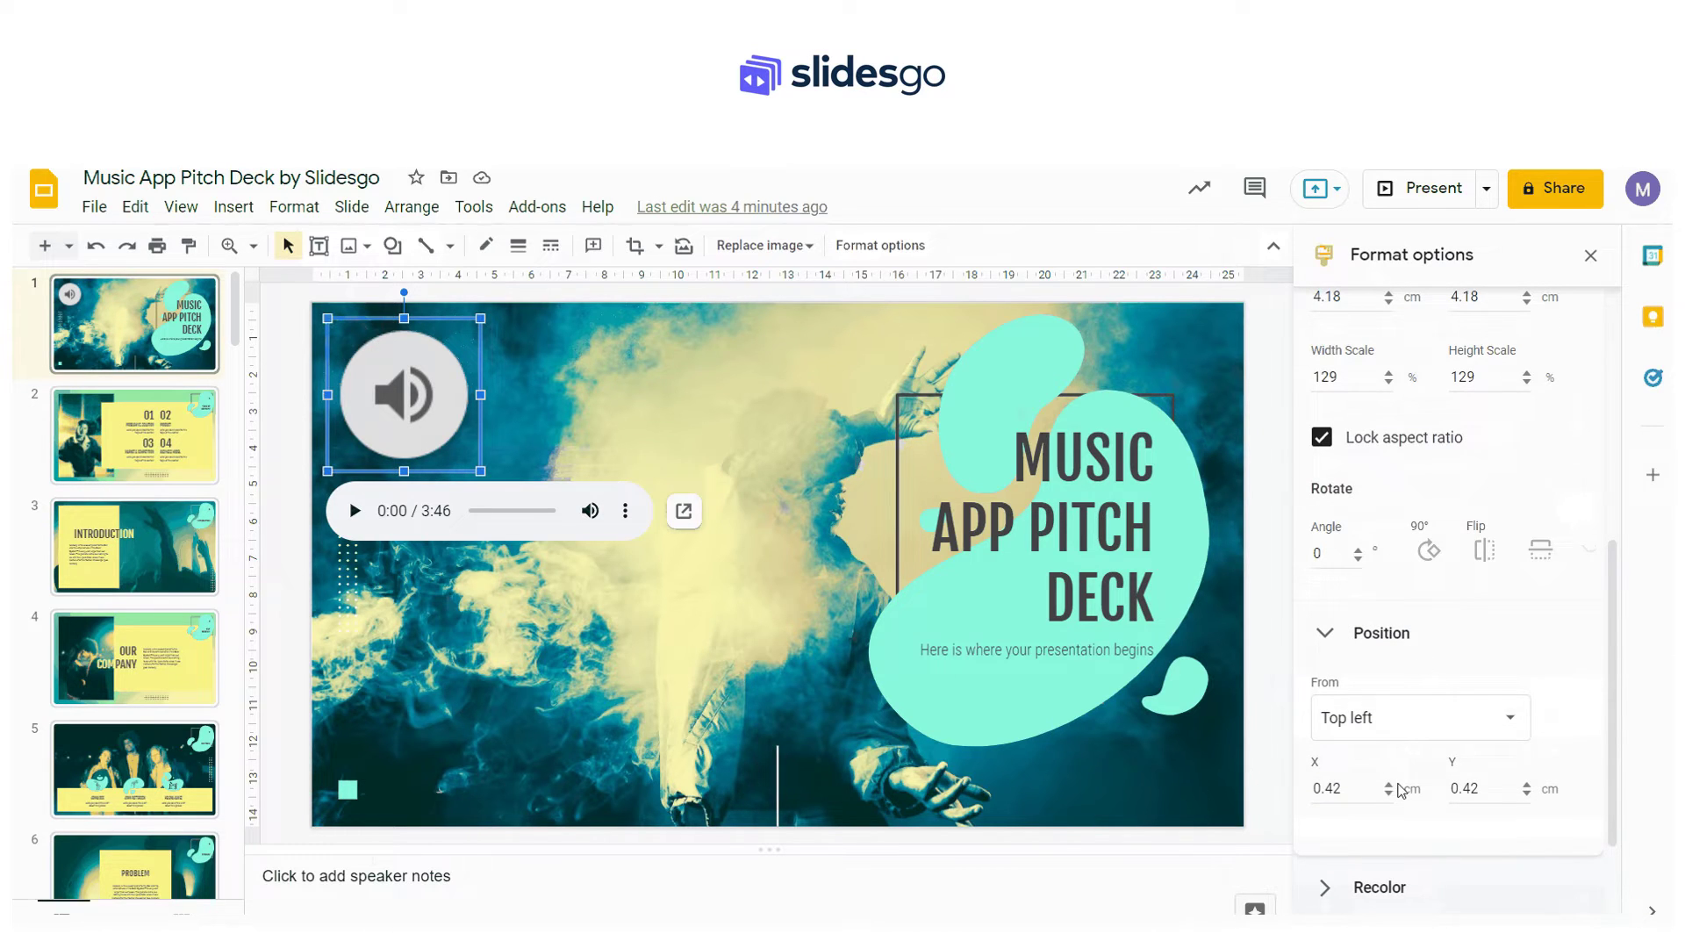
left_click(1387, 786)
left_click(1388, 785)
left_click(1388, 785)
left_click(1387, 785)
left_click(1387, 785)
left_click(1388, 786)
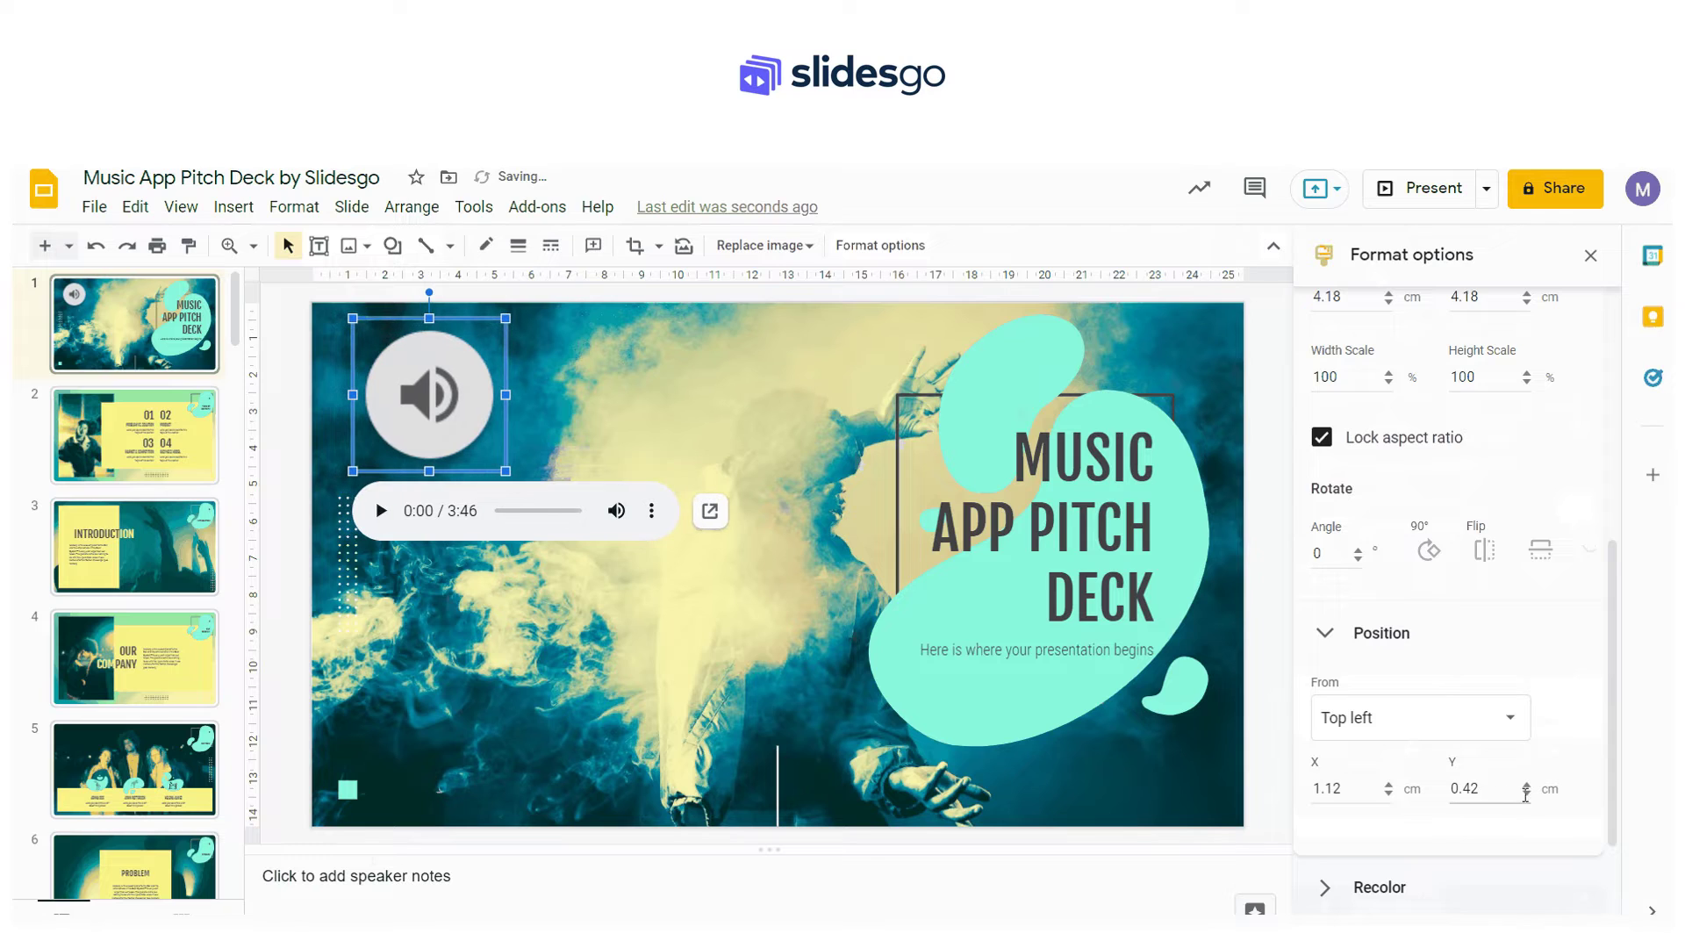
Step: Set the icon's Y position to 1.22 cm, measured from the top left
left_click(1526, 794)
left_click(1526, 794)
left_click(1526, 794)
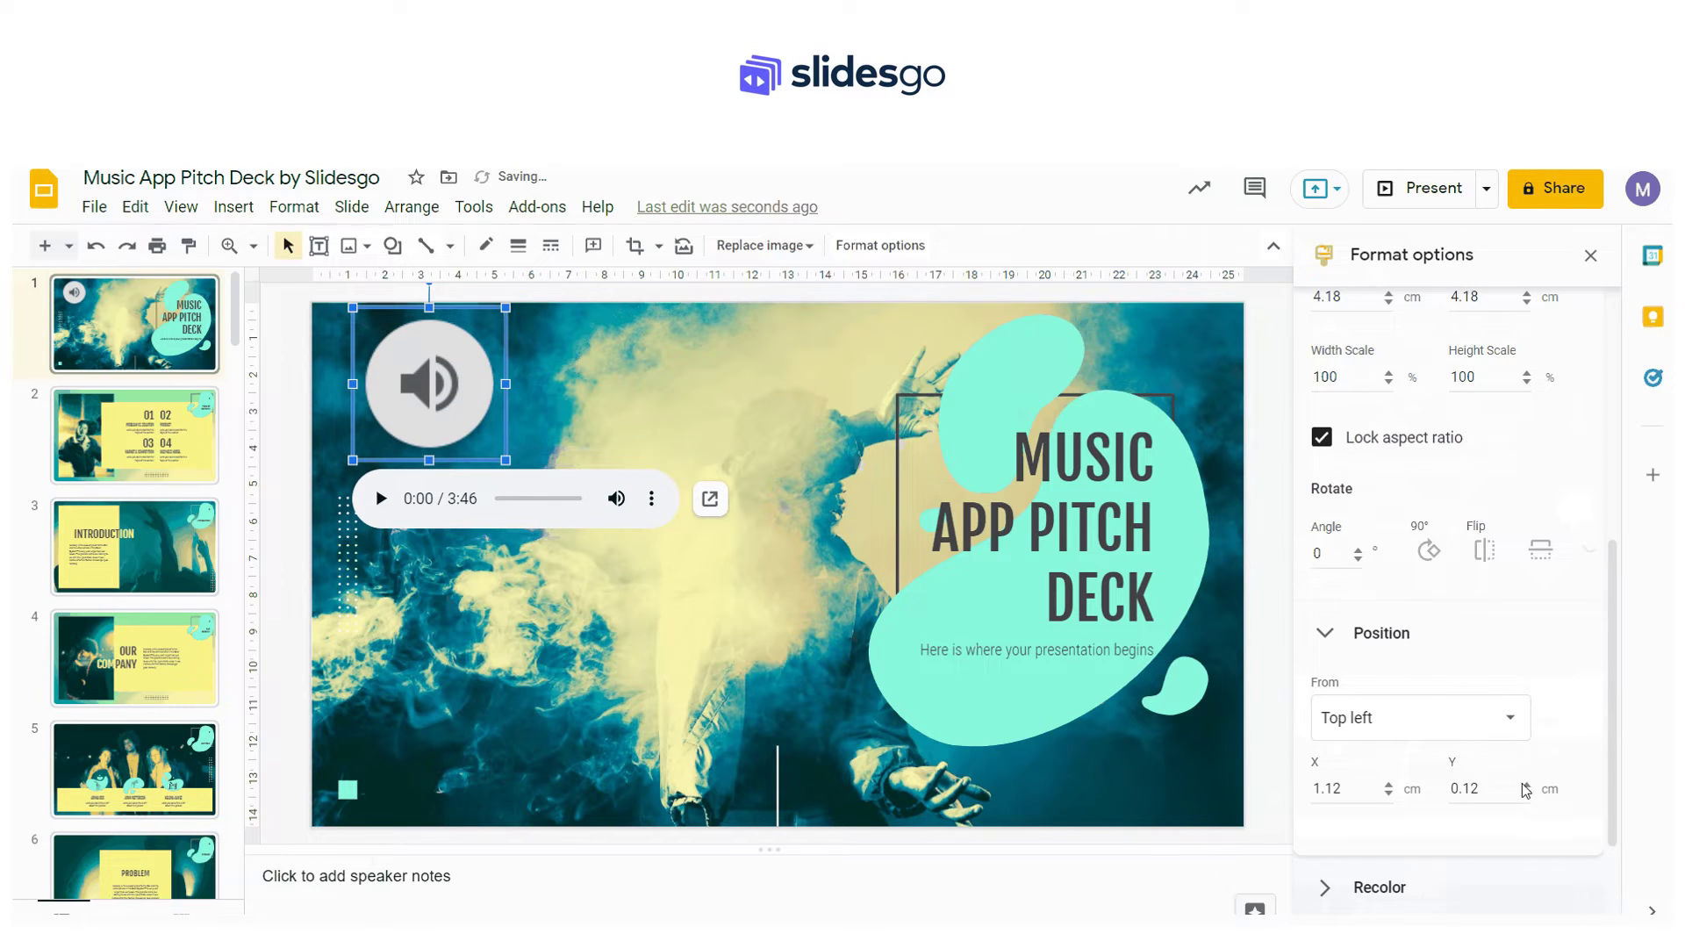
left_click(1526, 784)
left_click(1526, 784)
left_click(1526, 784)
left_click(1526, 784)
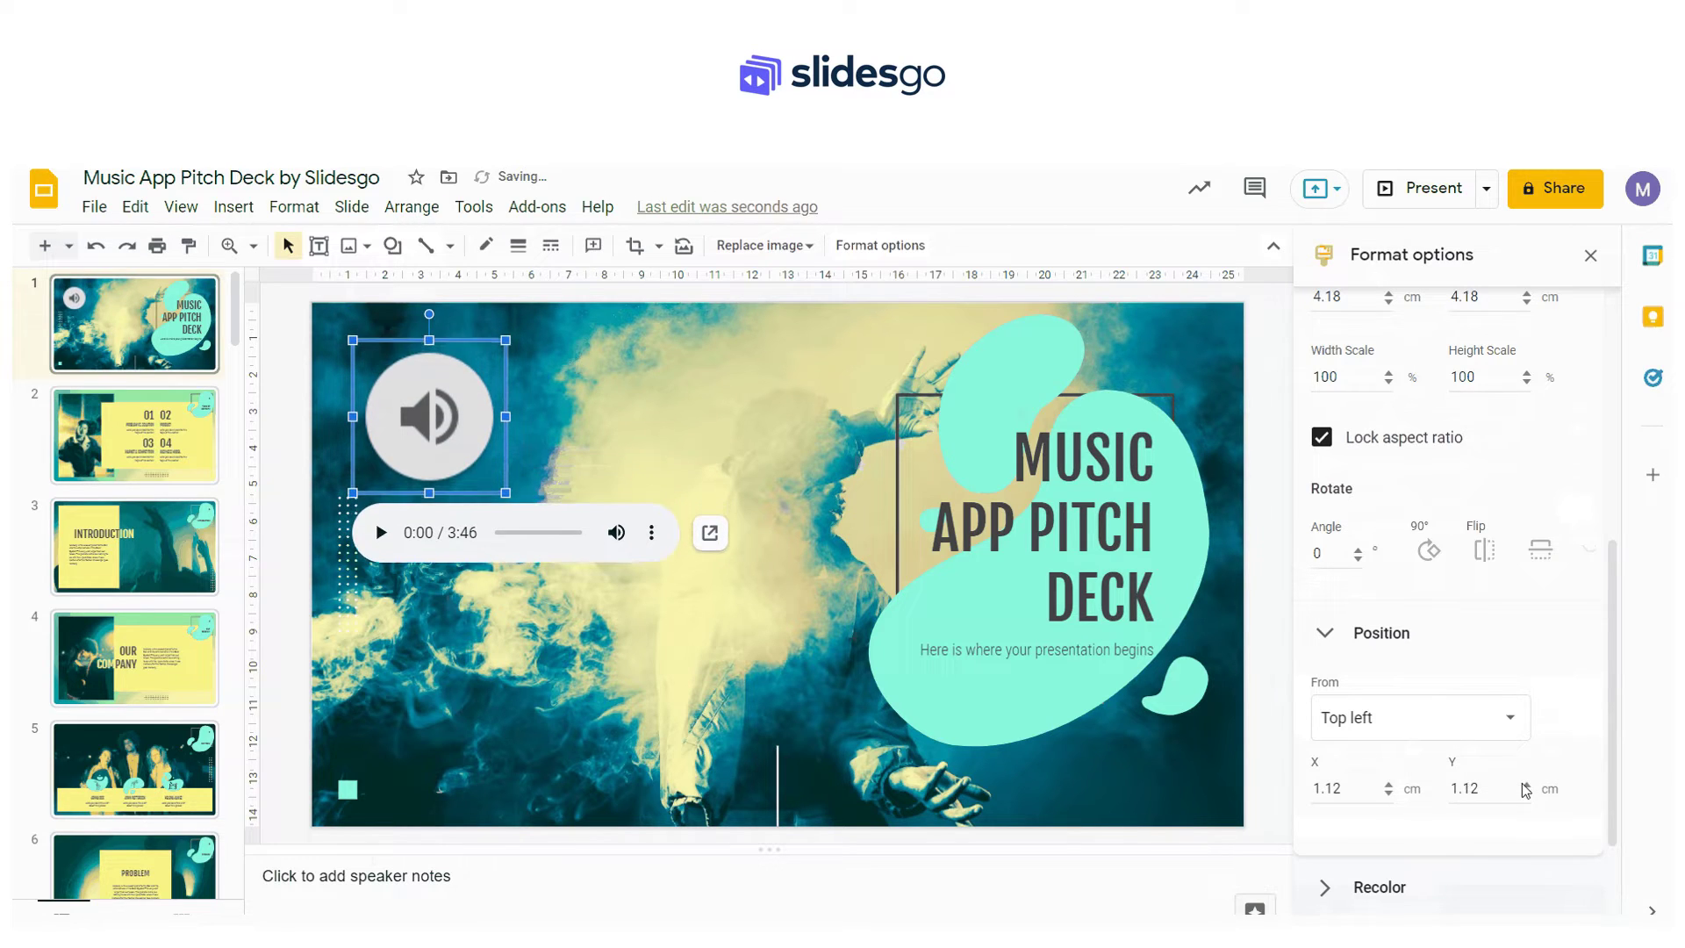
left_click(1527, 785)
left_click(1450, 734)
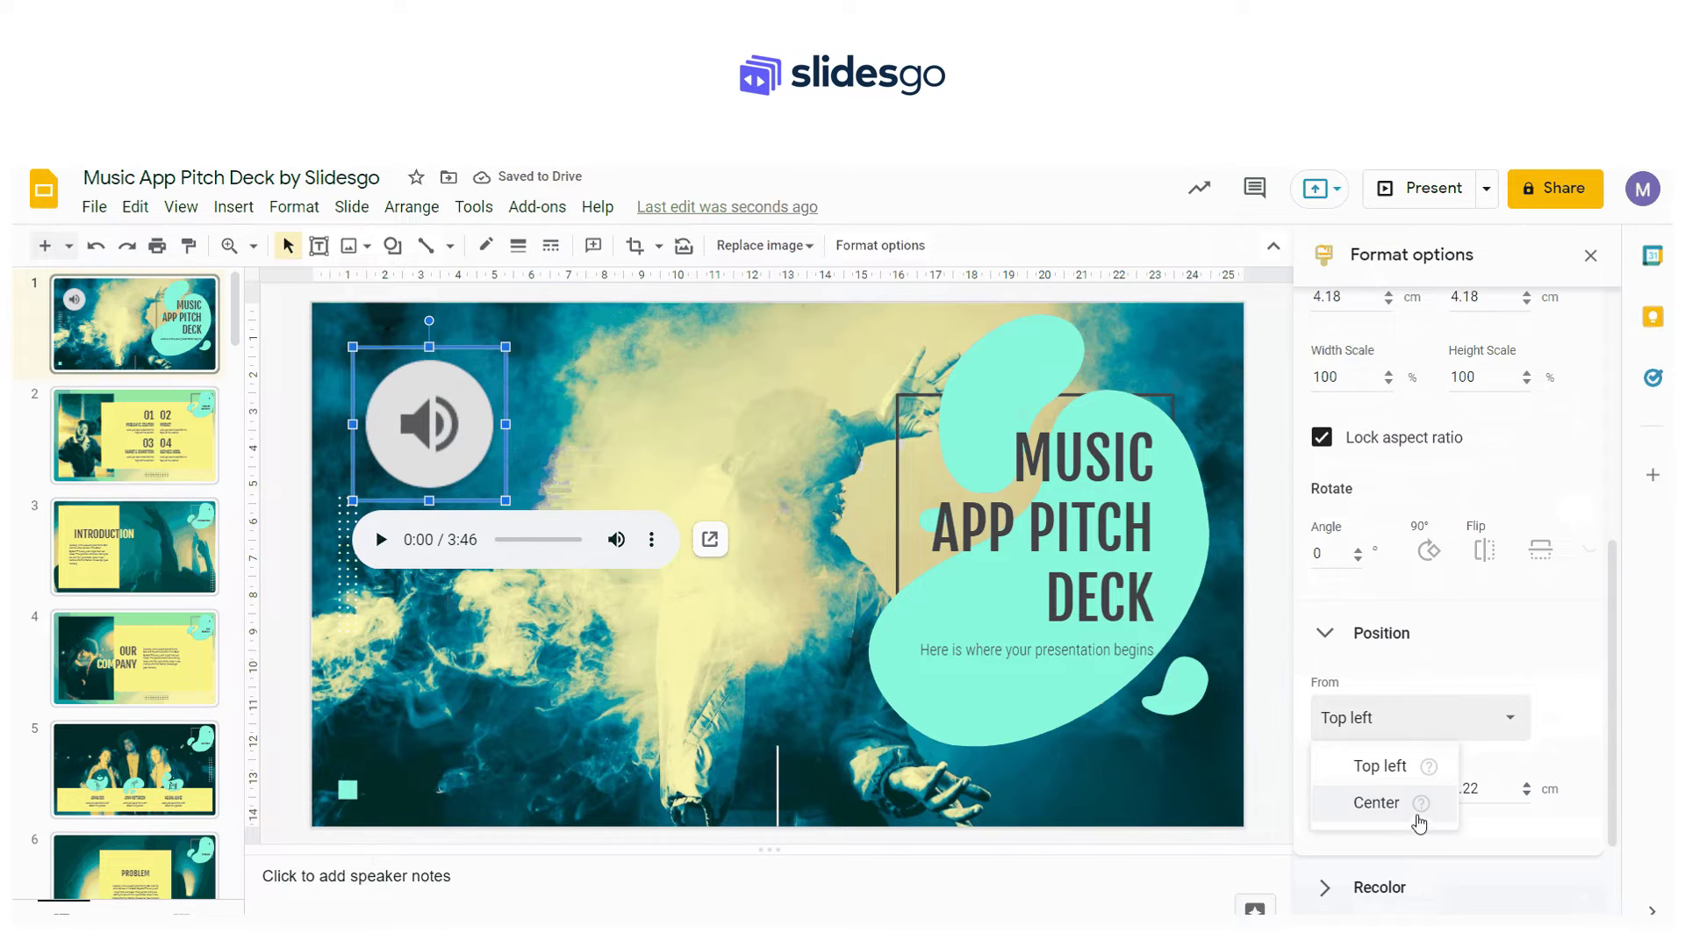
mouse_move(1417, 814)
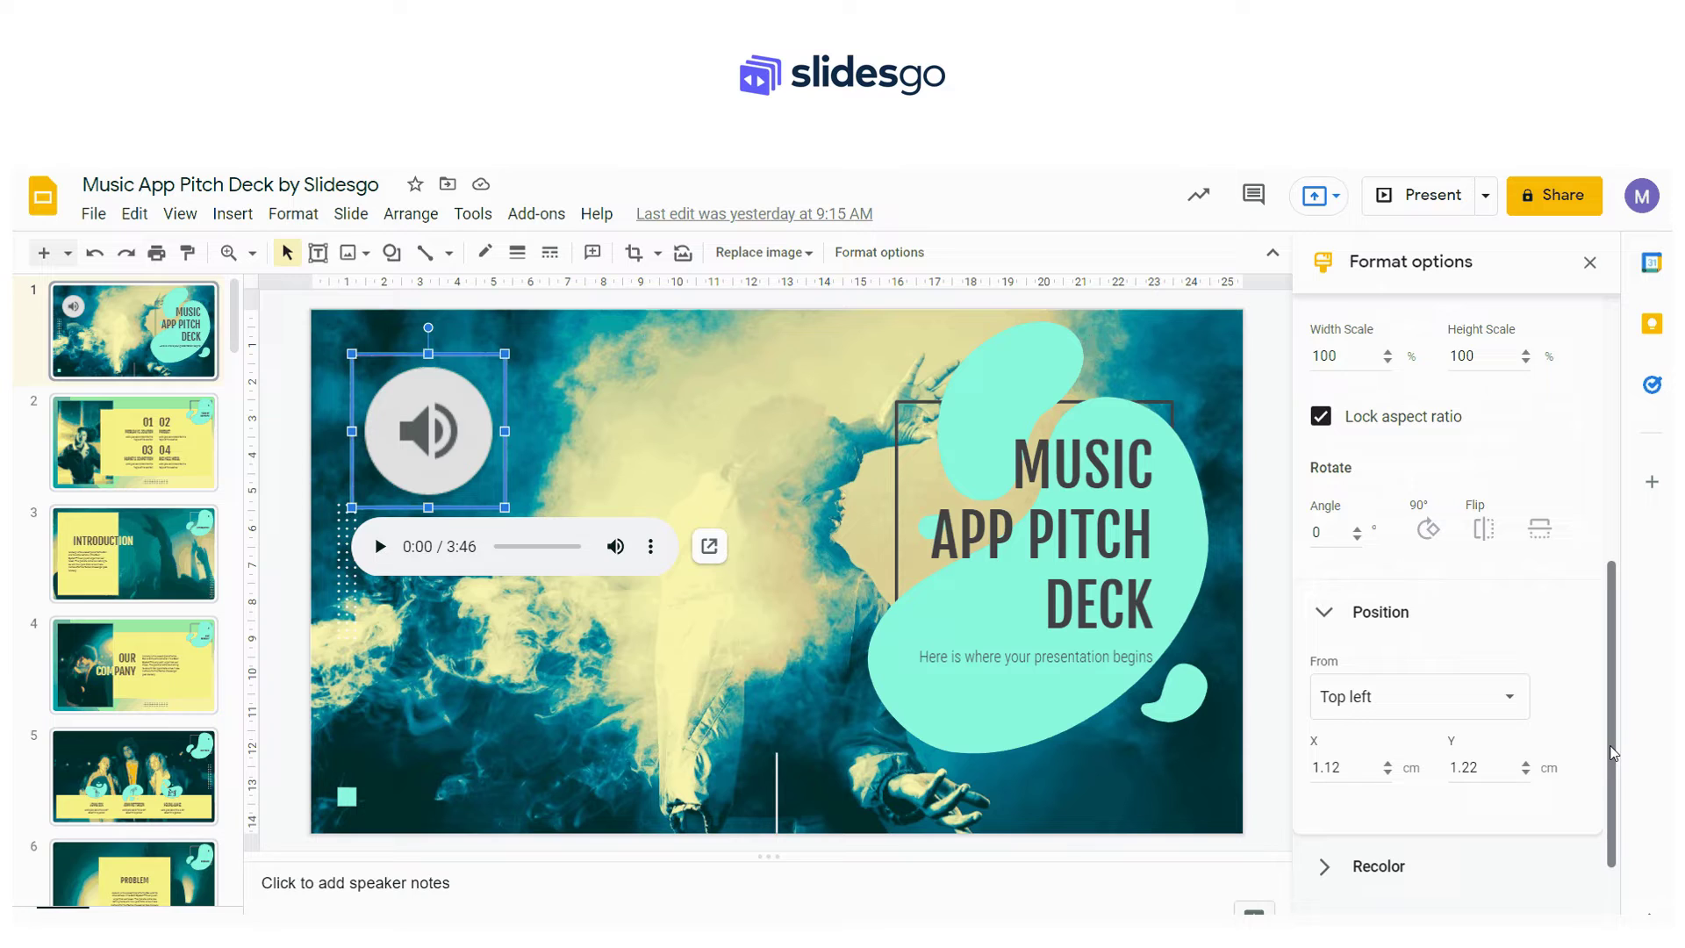
Step: Recolour the audio icon orange with the Dark 6 recolour option
scroll(1448, 790, "down", 1)
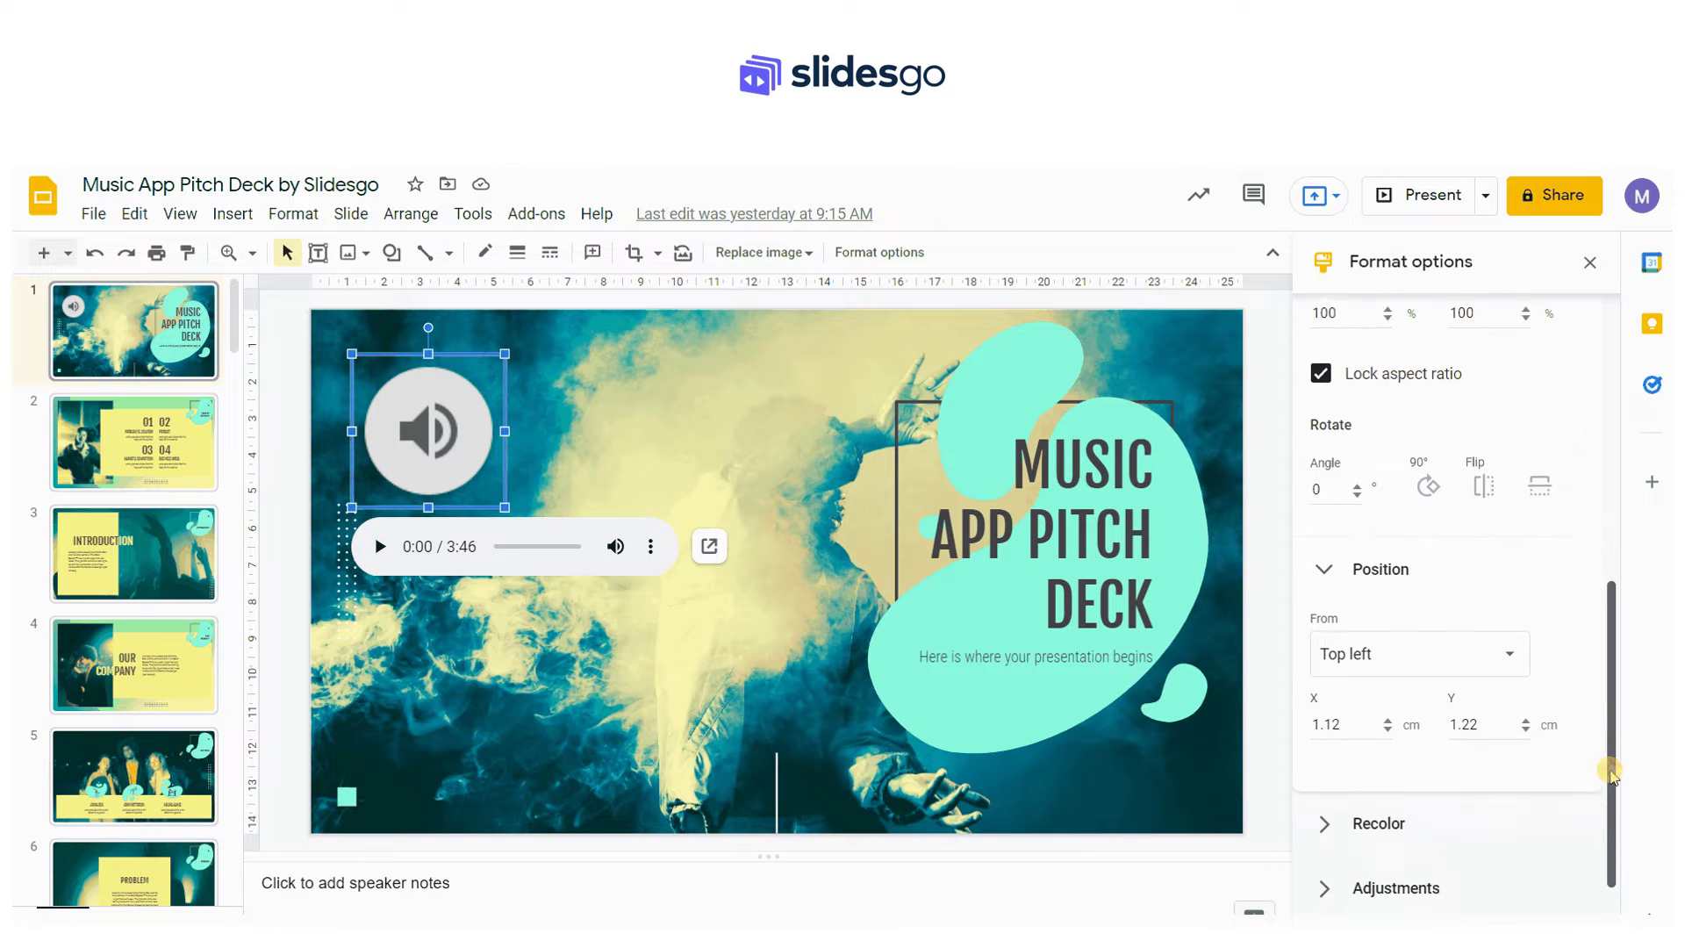
left_click(1419, 794)
left_click(1453, 832)
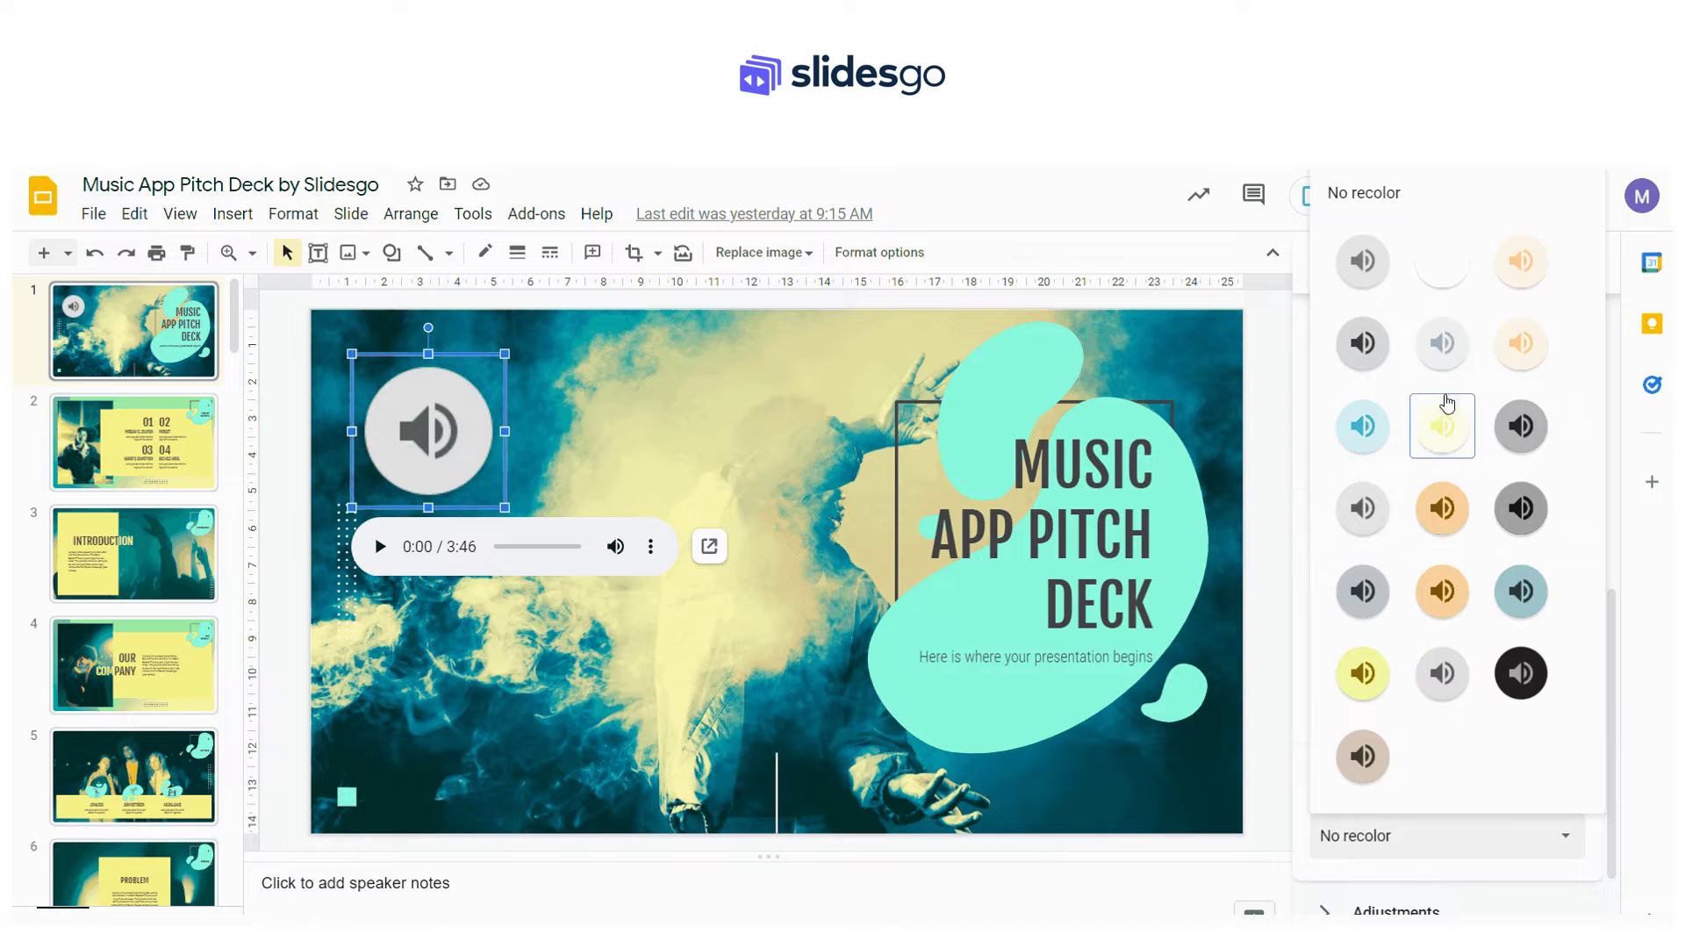
left_click(1436, 526)
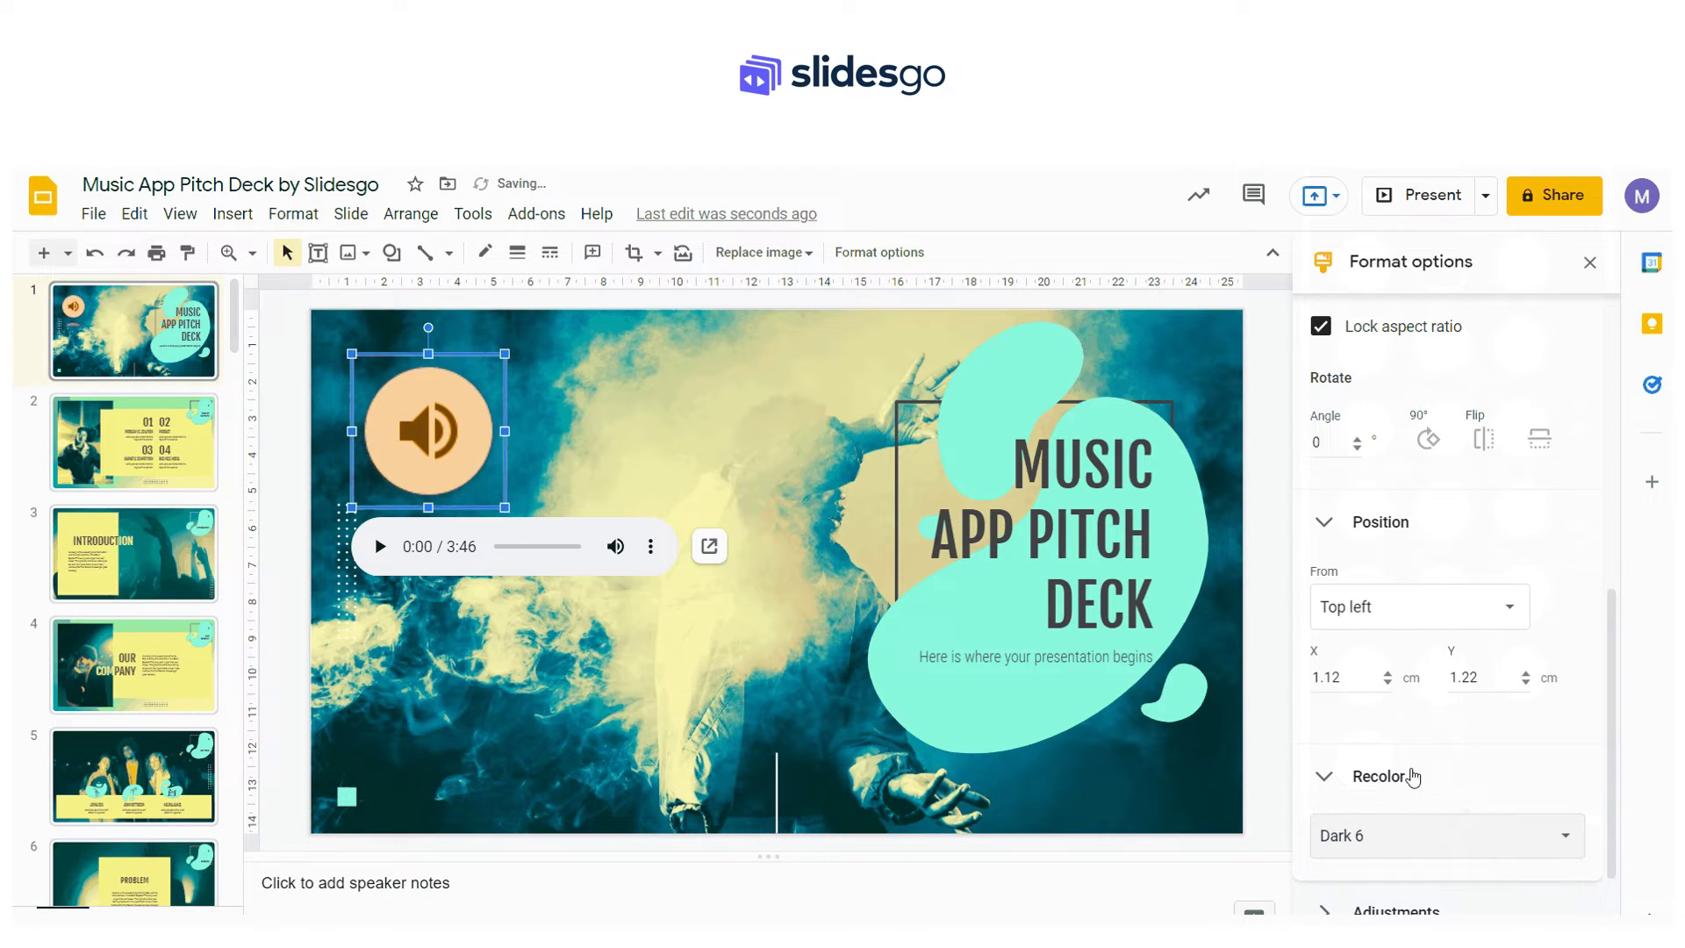
scroll(1415, 772, "down", 3)
Step: Adjust the icon's transparency, lower brightness to -38%, and fine-tune contrast
left_click(1428, 769)
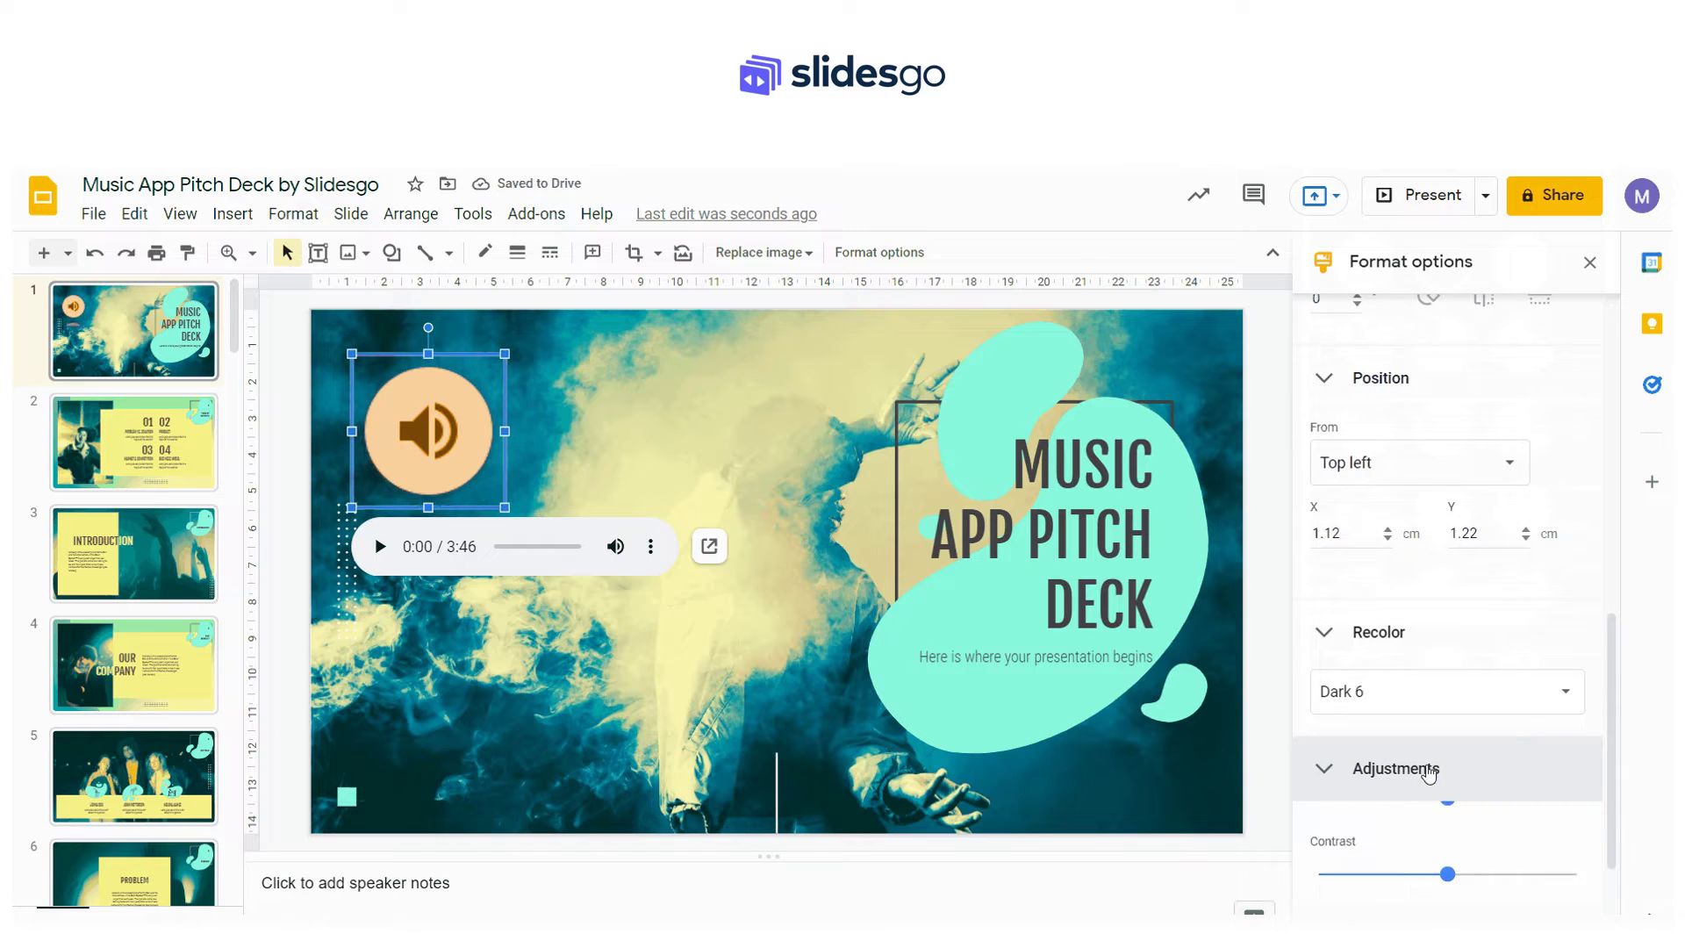
scroll(1441, 684, "down", 4)
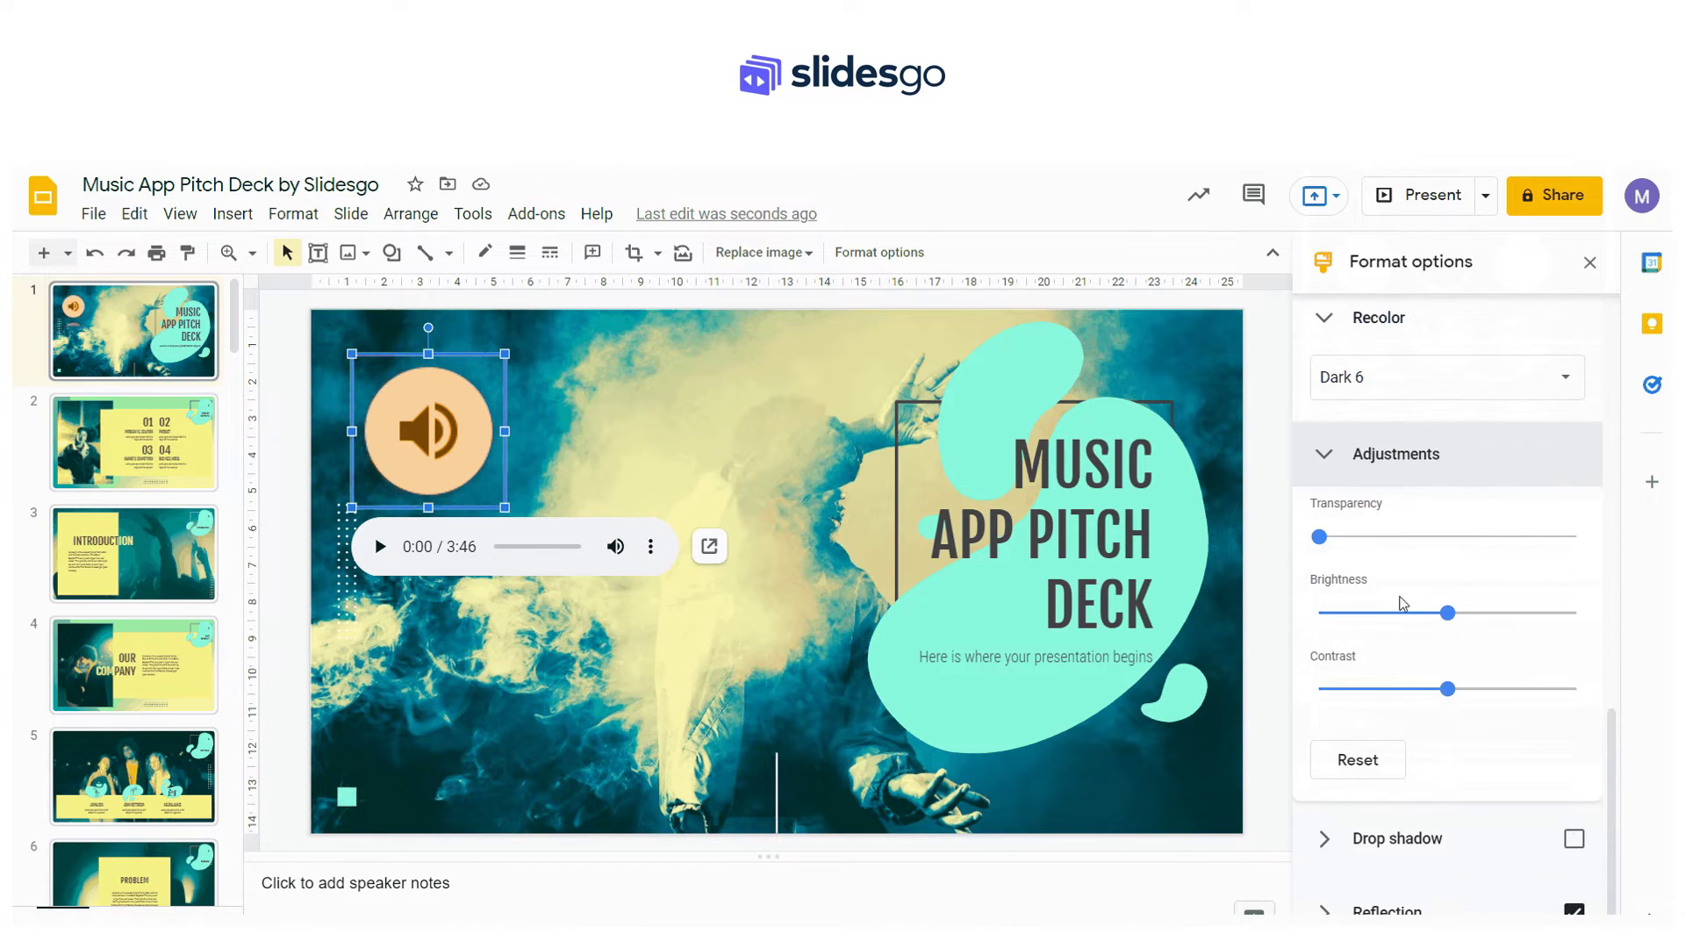
left_click_drag(1324, 544, 1376, 537)
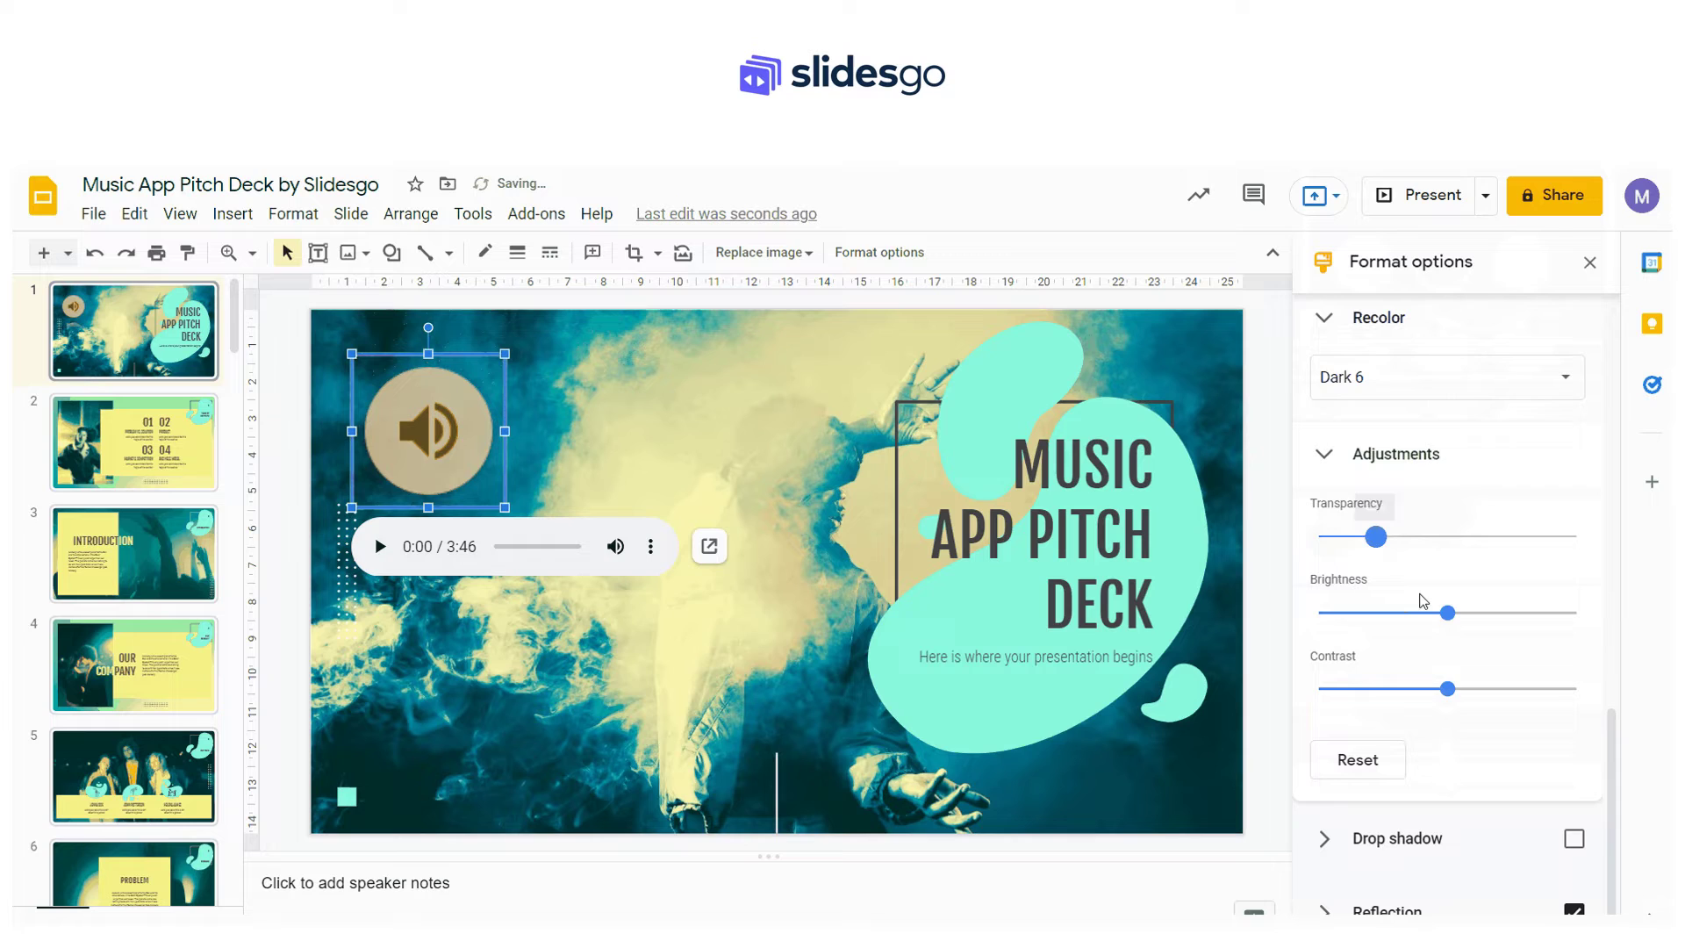
left_click_drag(1443, 612, 1398, 612)
mouse_move(1448, 698)
left_mouse_down()
mouse_move(1399, 693)
mouse_move(1427, 693)
left_mouse_up()
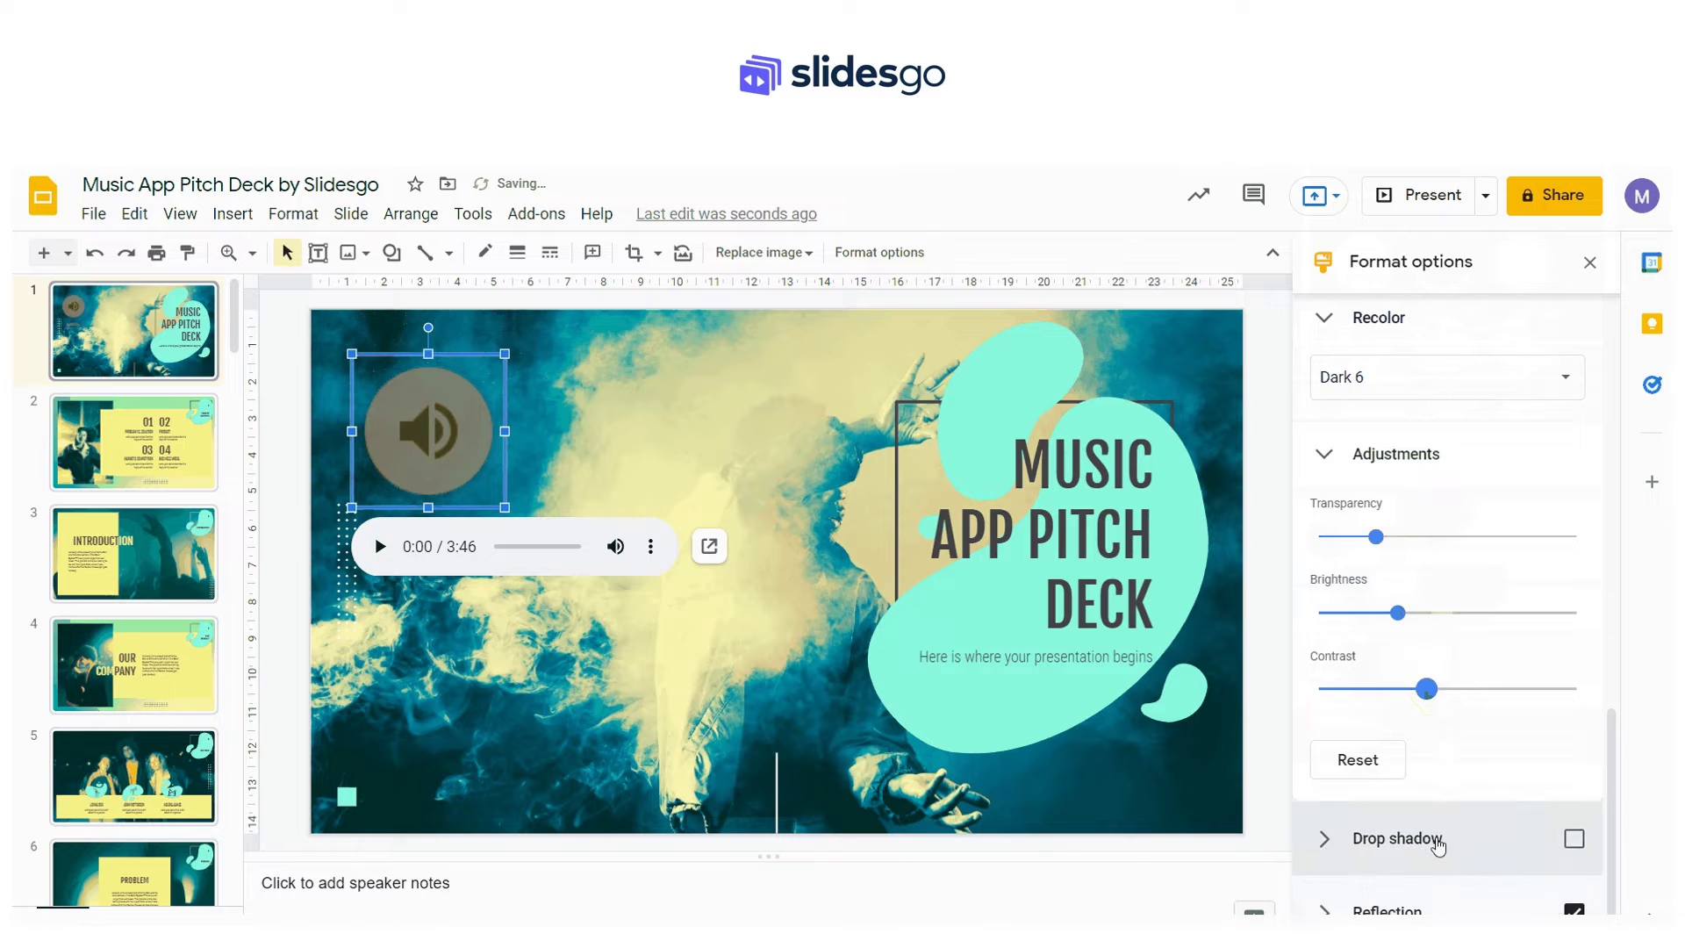
Step: Turn on a drop shadow and a reflection for the audio icon
left_click(1440, 839)
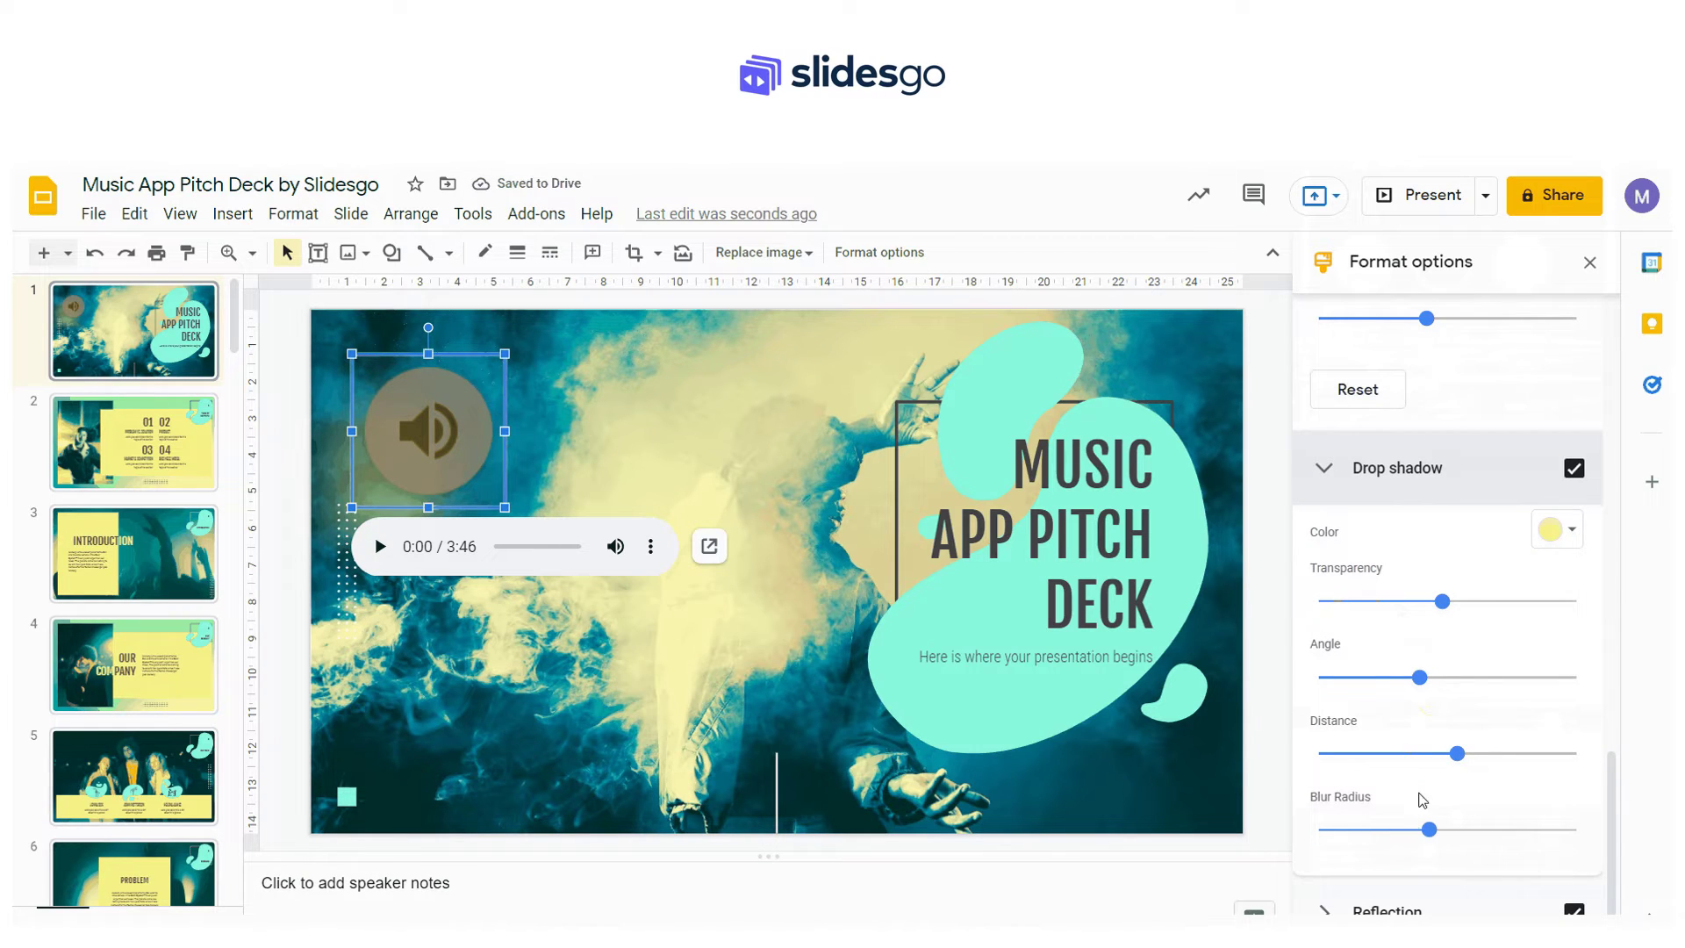
left_click(1402, 897)
scroll(1436, 660, "down", 3)
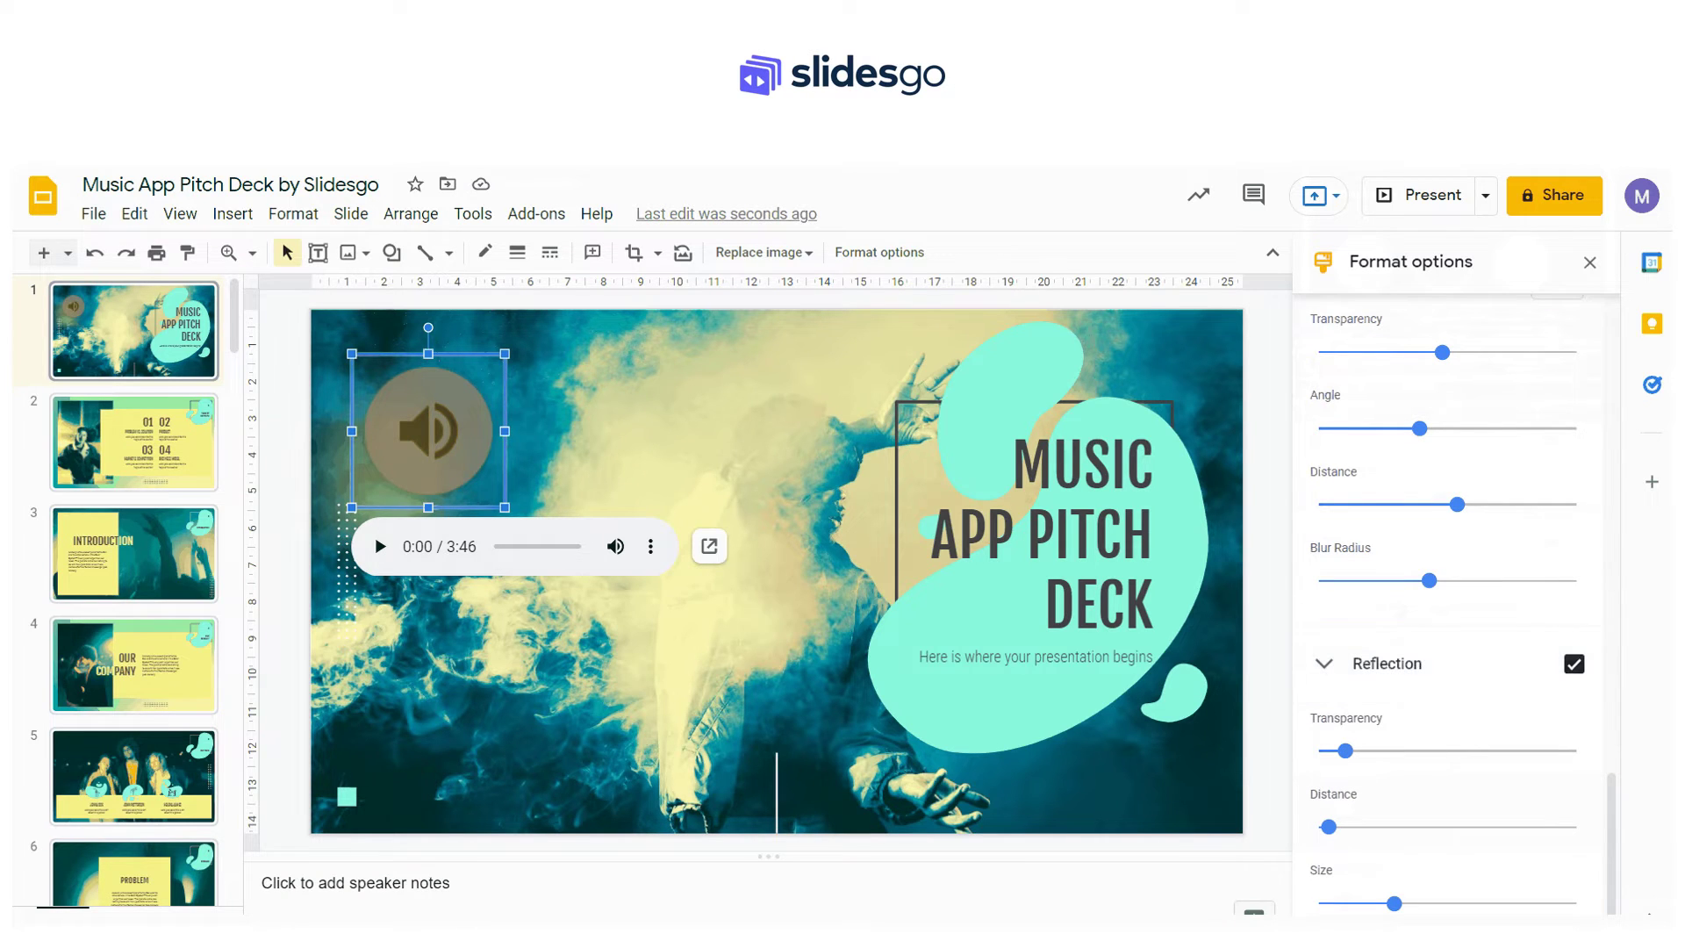
Step: Replace the audio icon with a pink speaker picture from a web search for 'sound'
left_click(1590, 256)
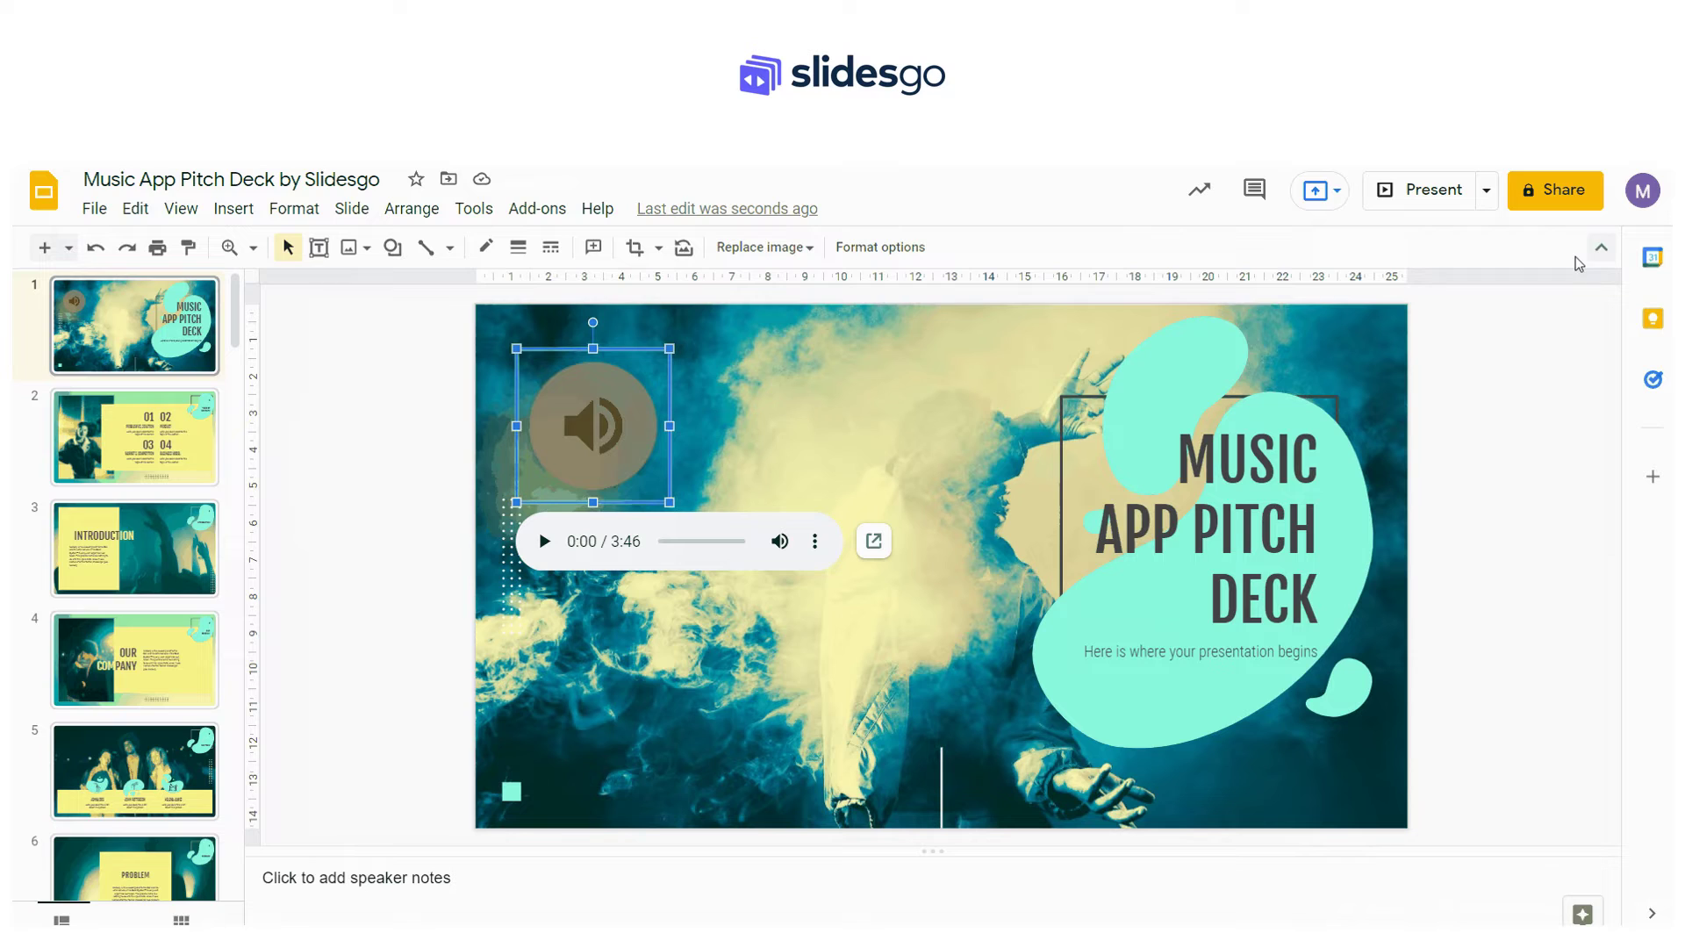
right_click(586, 430)
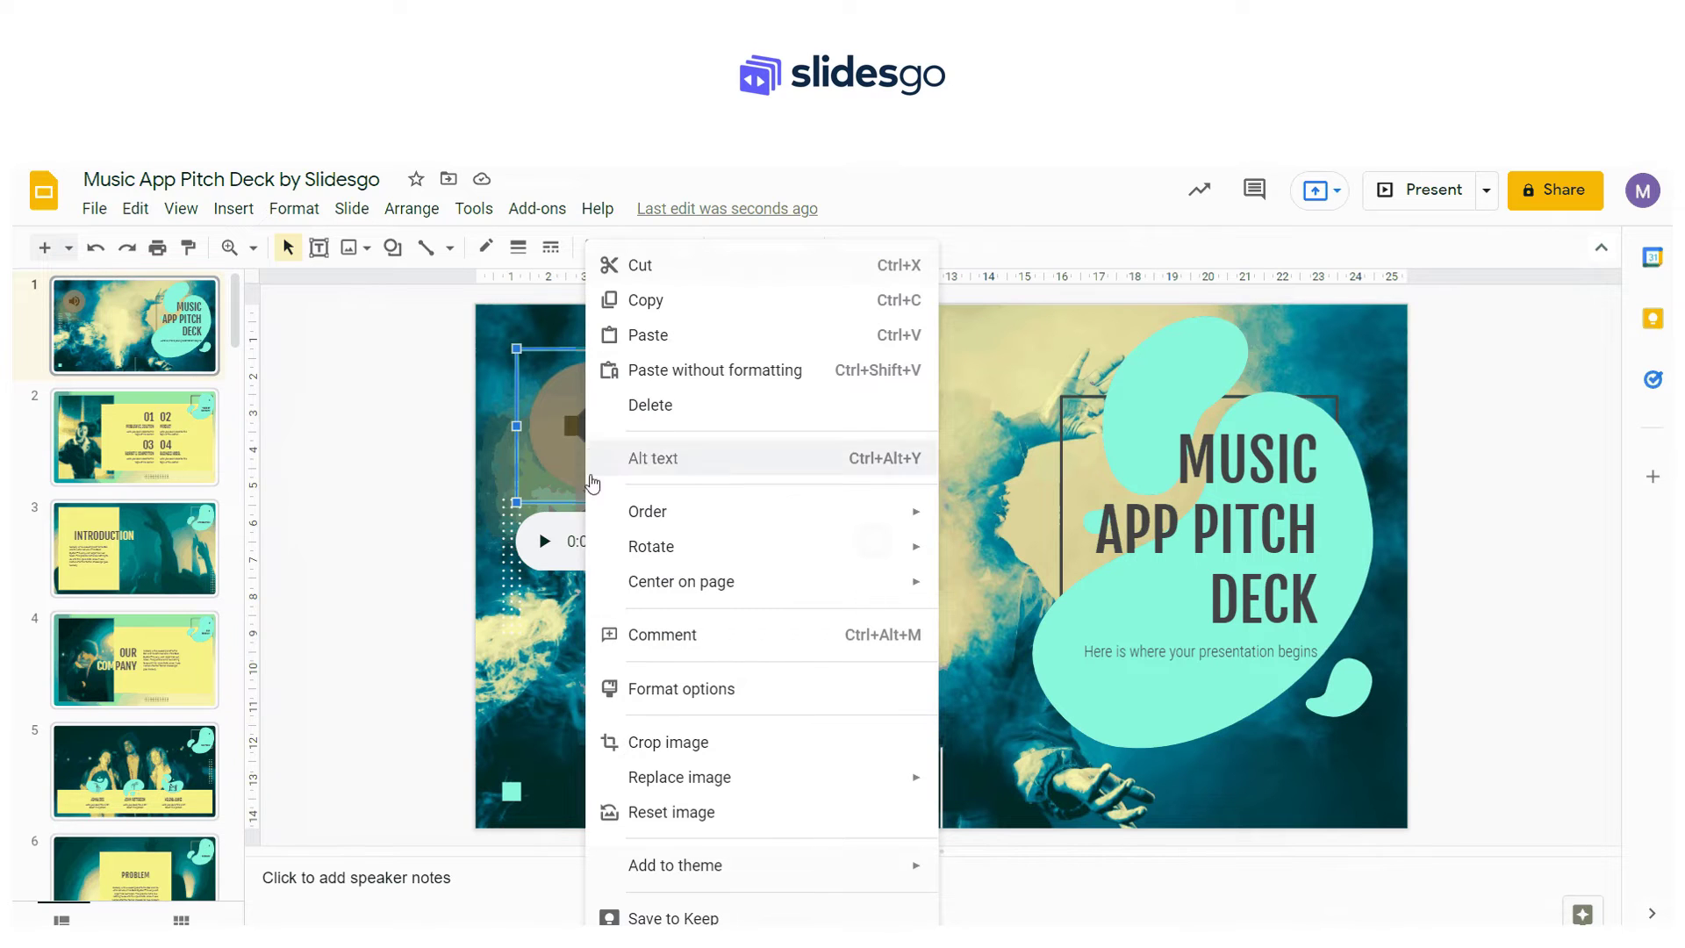
mouse_move(752, 795)
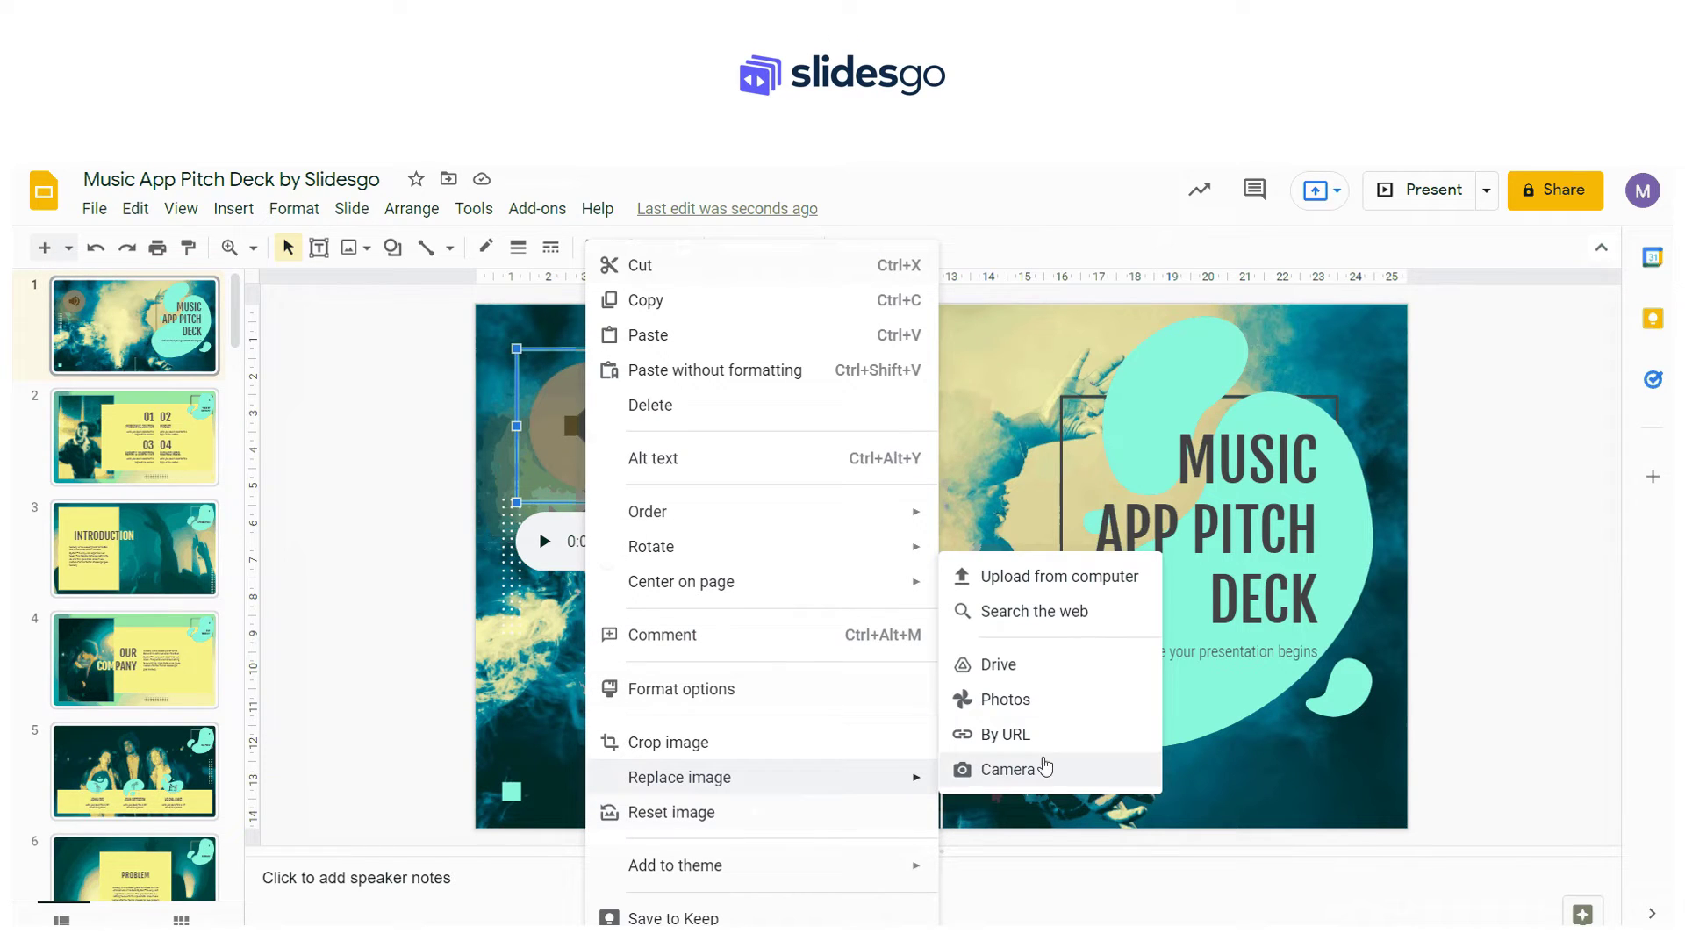
left_click(991, 614)
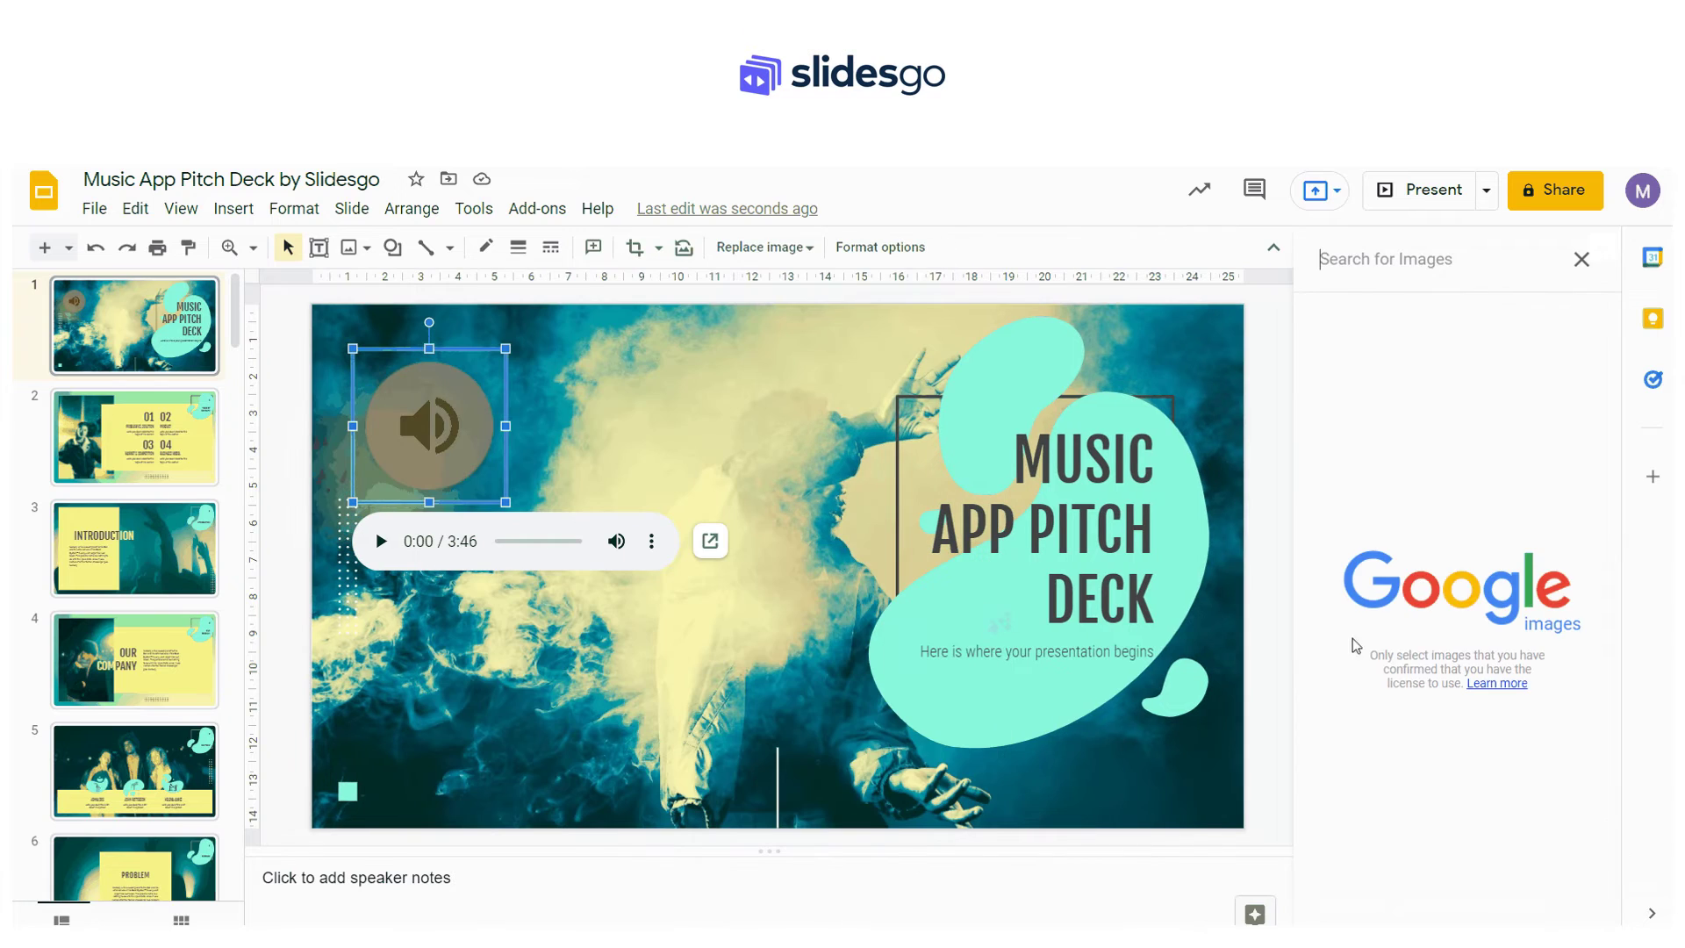
type("sound")
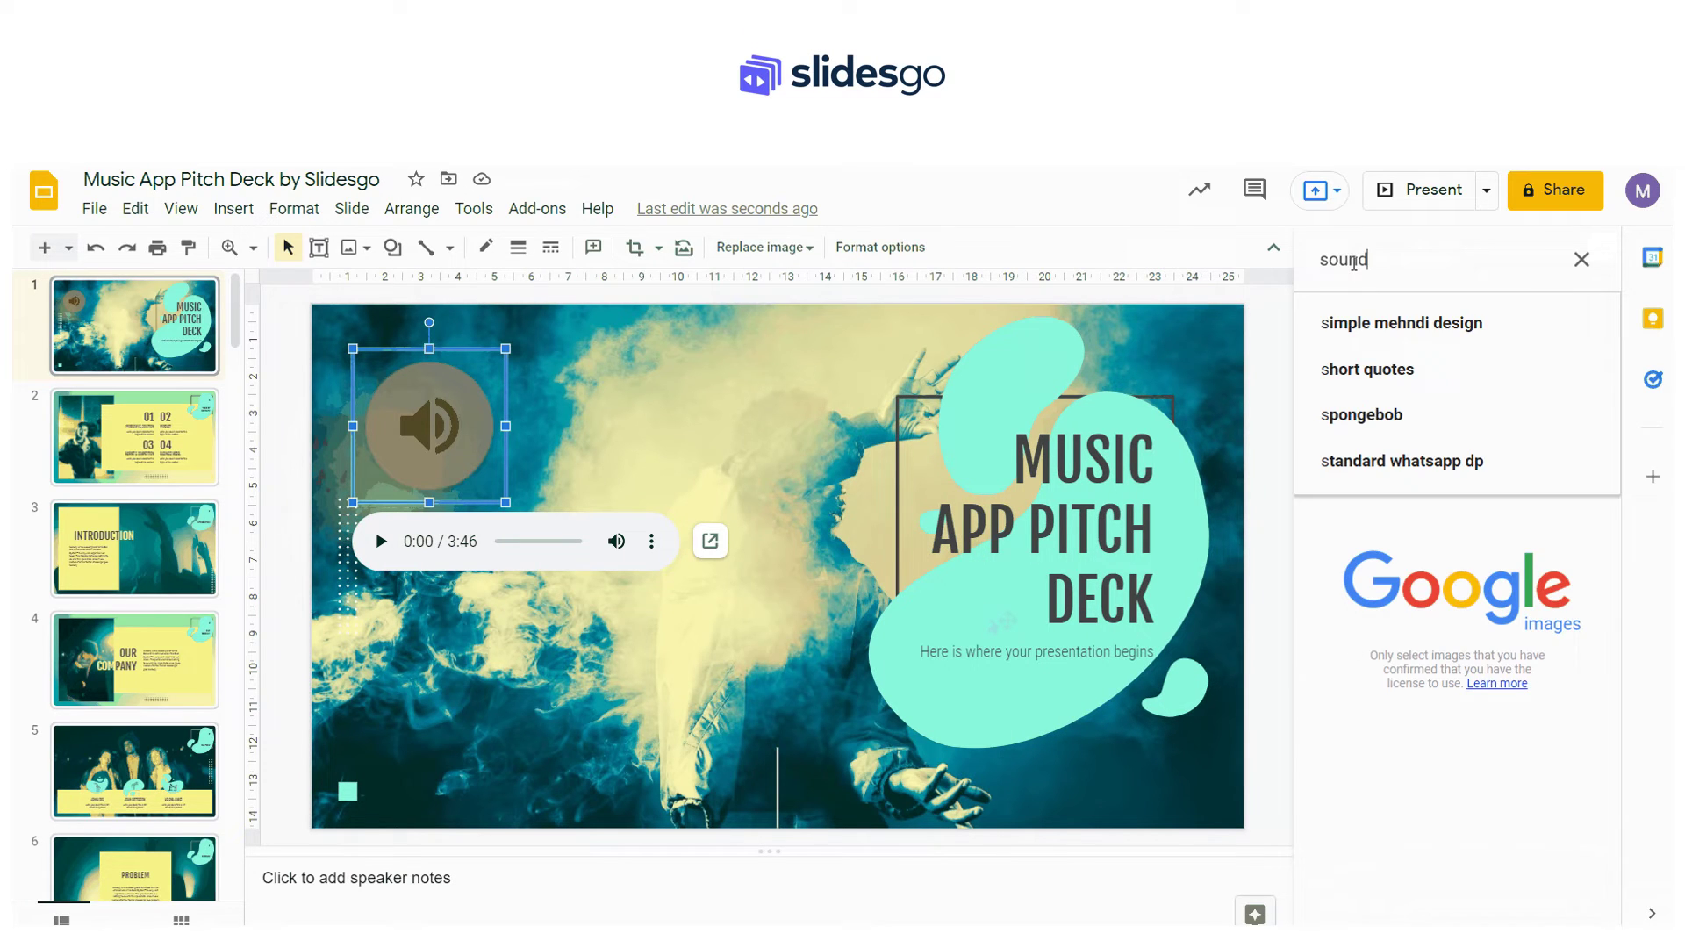
key("Return")
scroll(1413, 452, "down", 5)
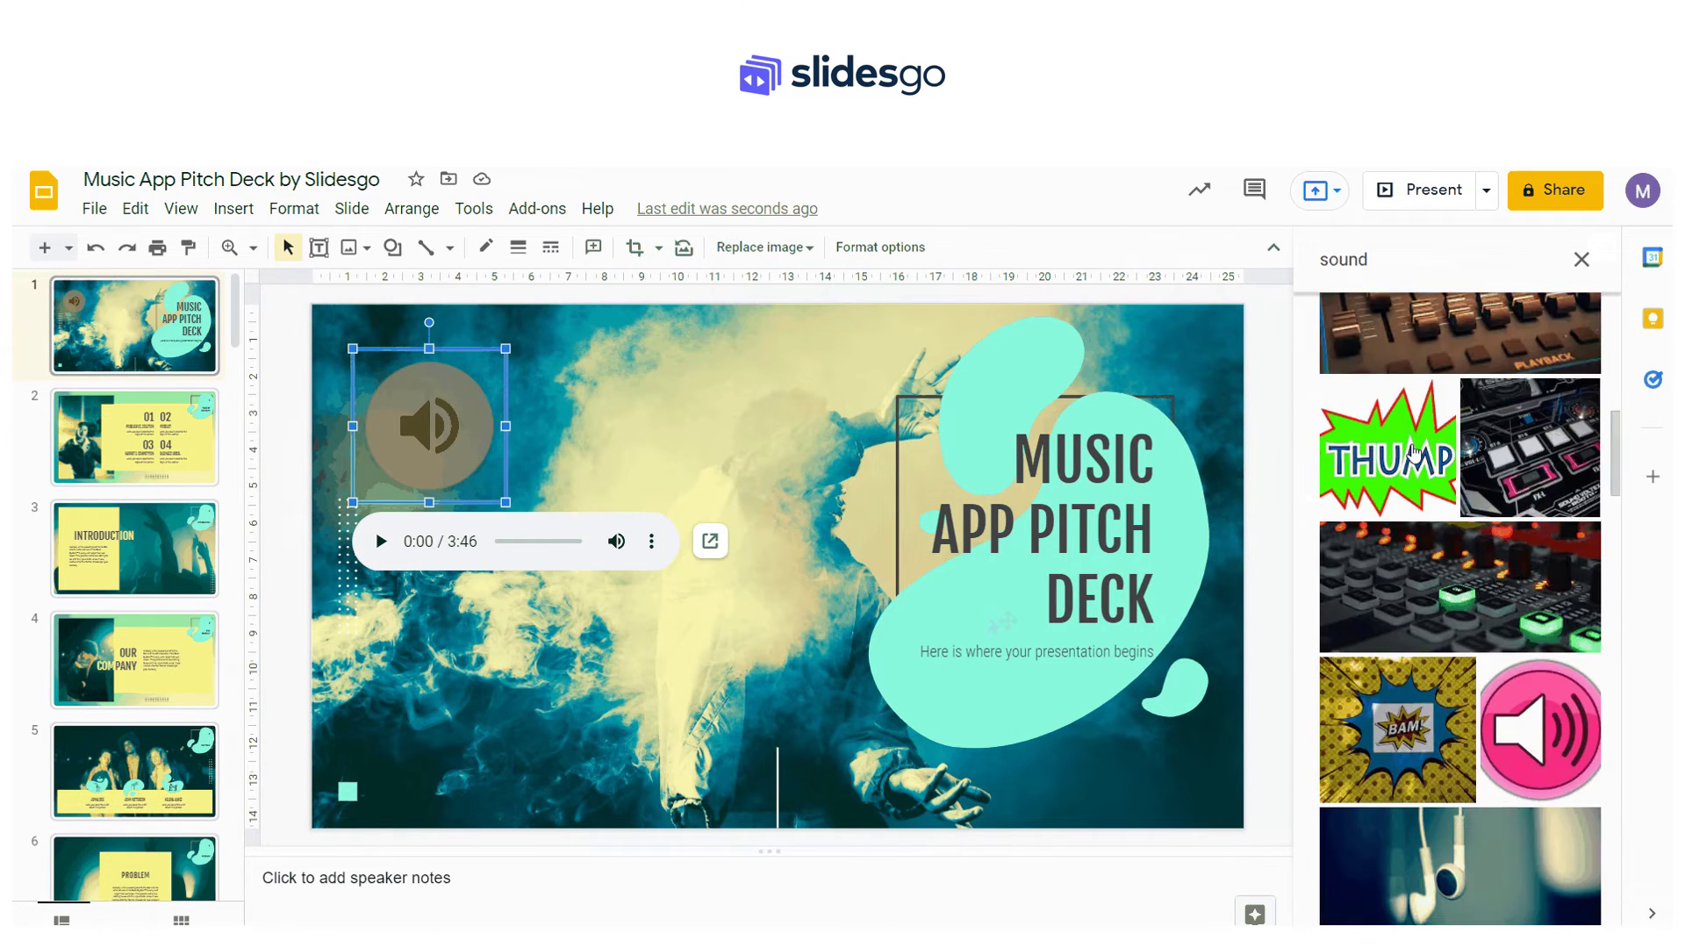
scroll(1413, 452, "down", 4)
left_click(1502, 442)
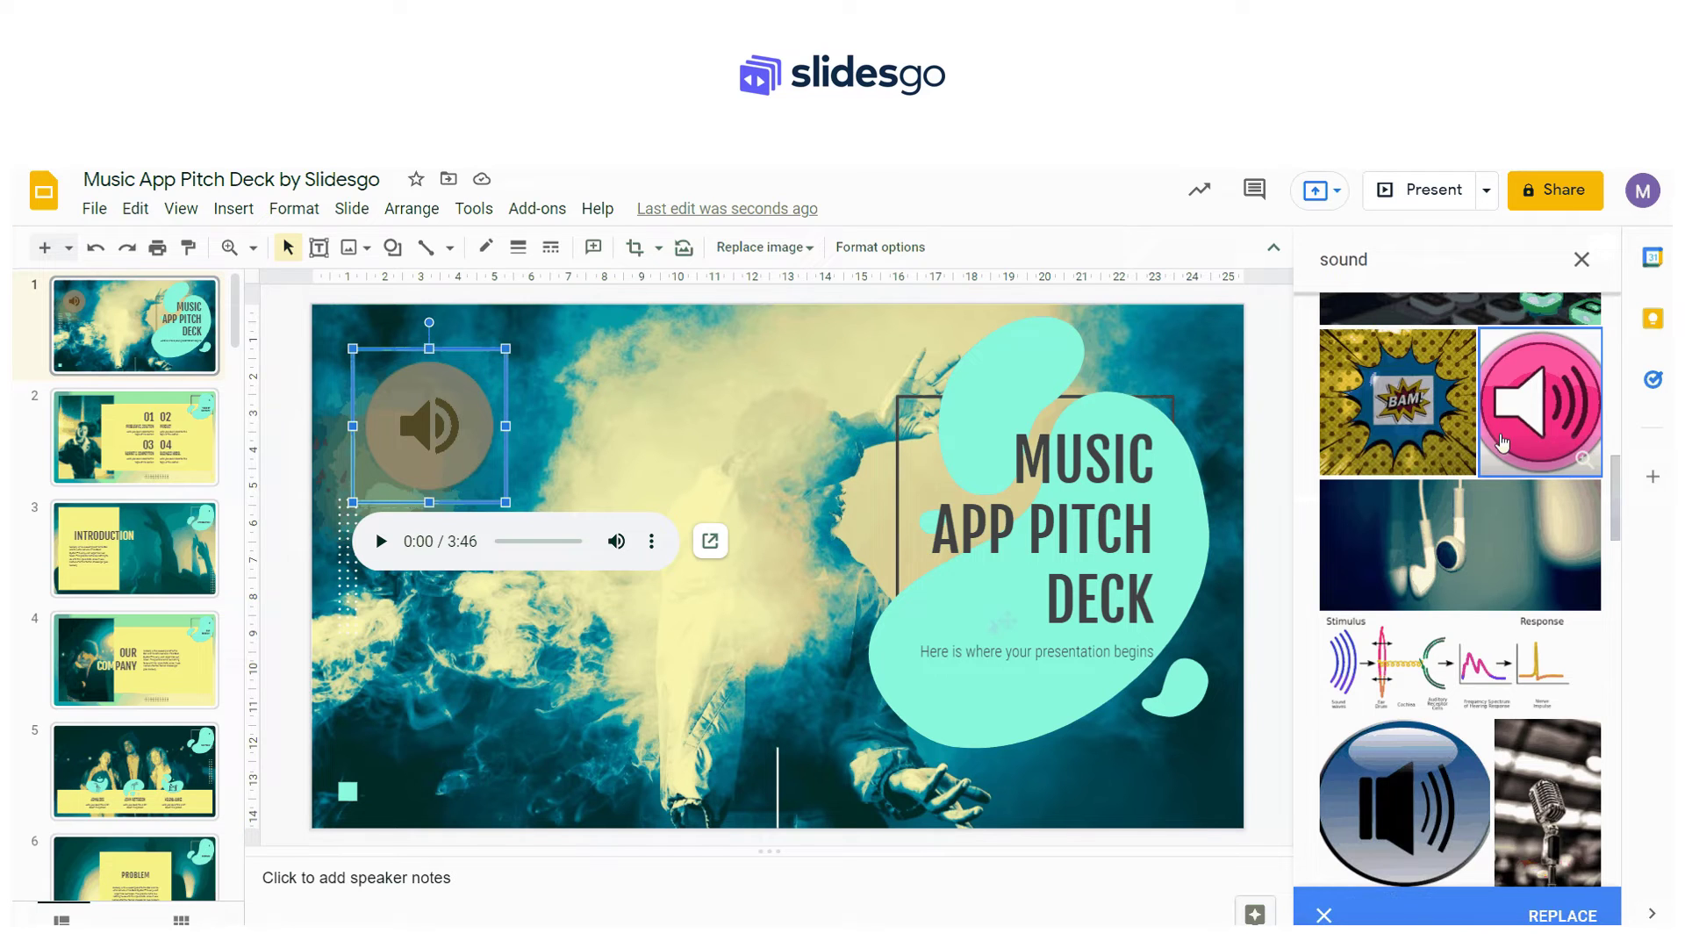
left_click(1562, 916)
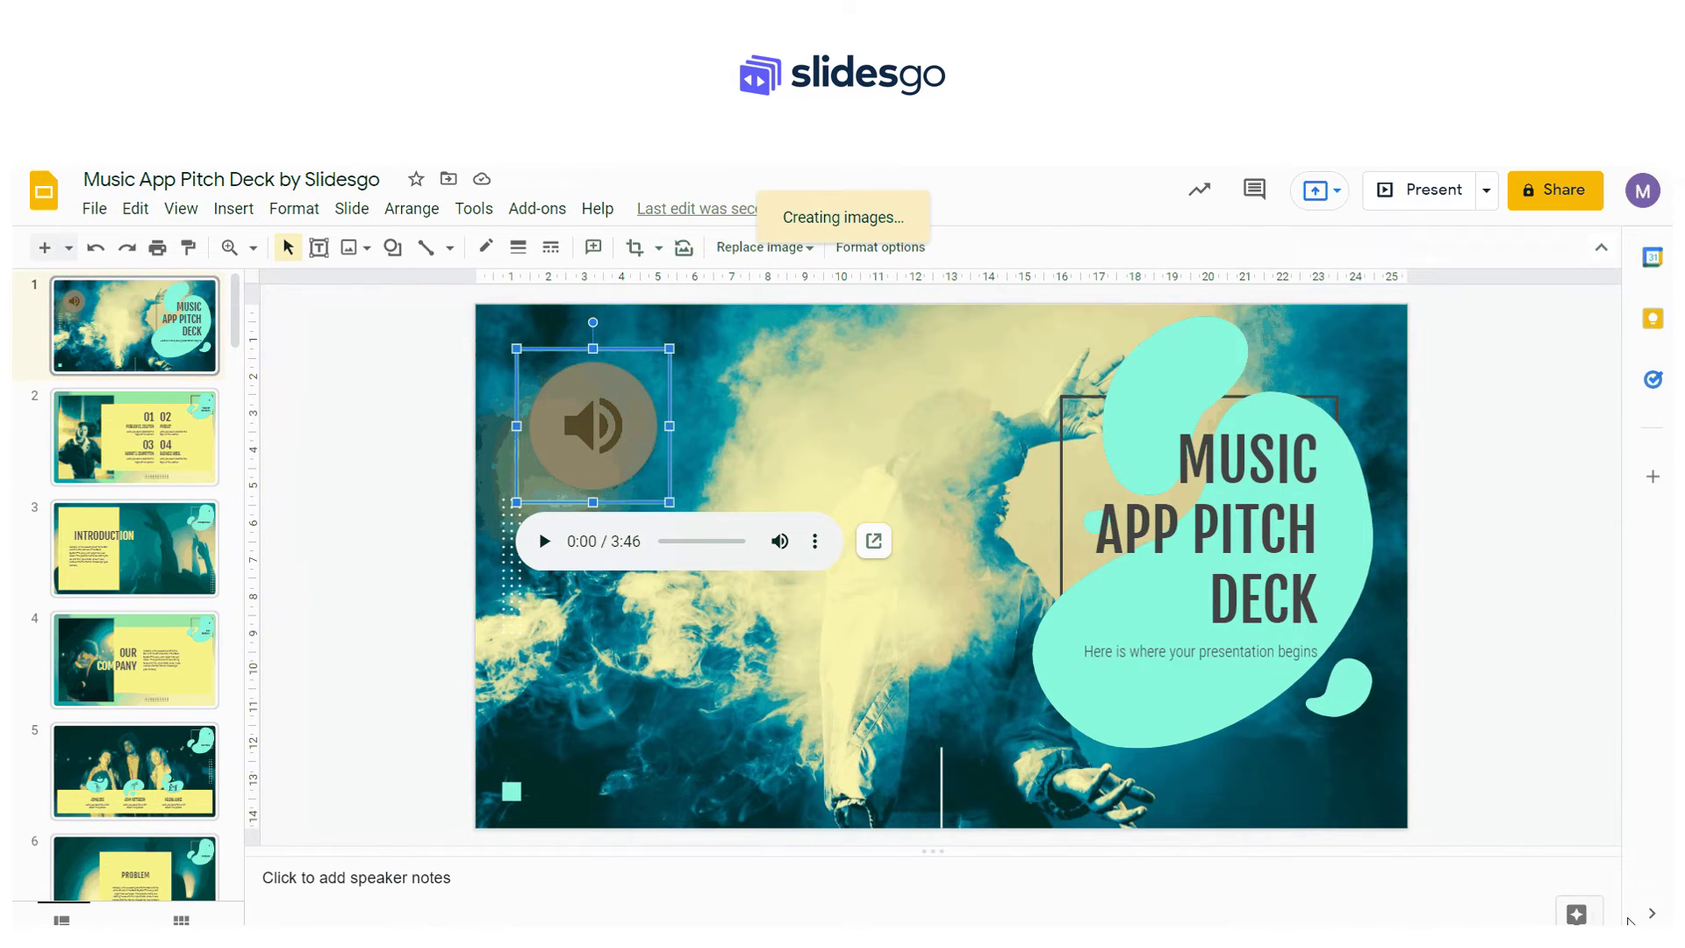
Step: Delete the audio object and upload the 'audio' speaker image, shrinking it to the top-left
key("Delete")
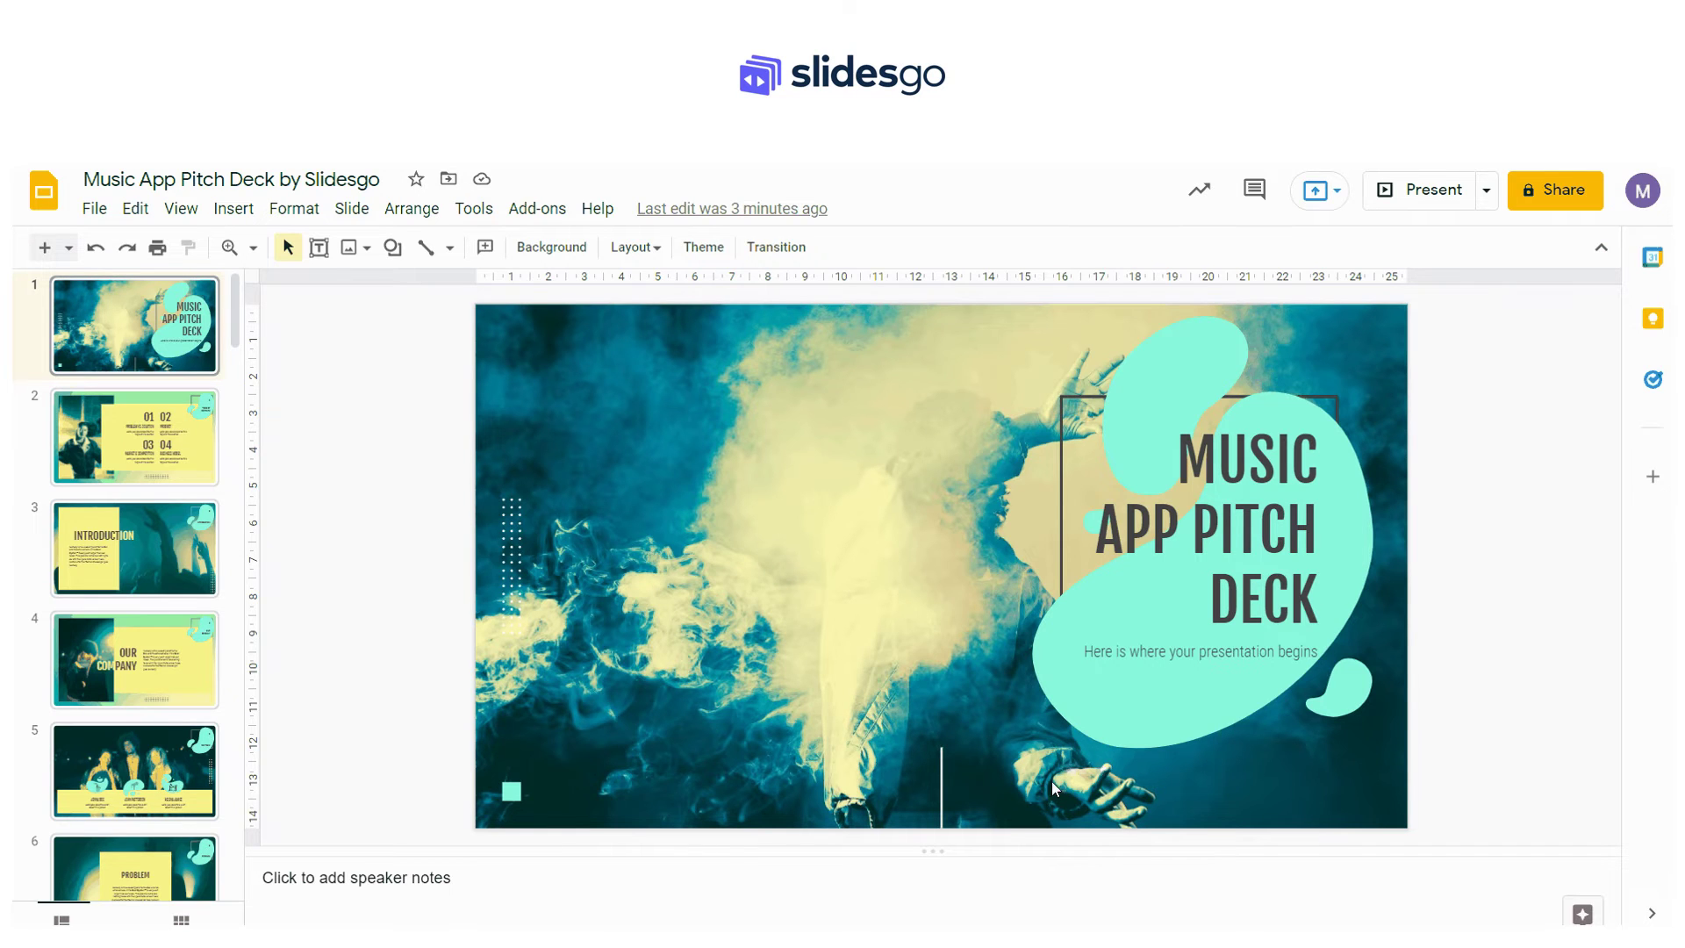
left_click(234, 208)
mouse_move(265, 250)
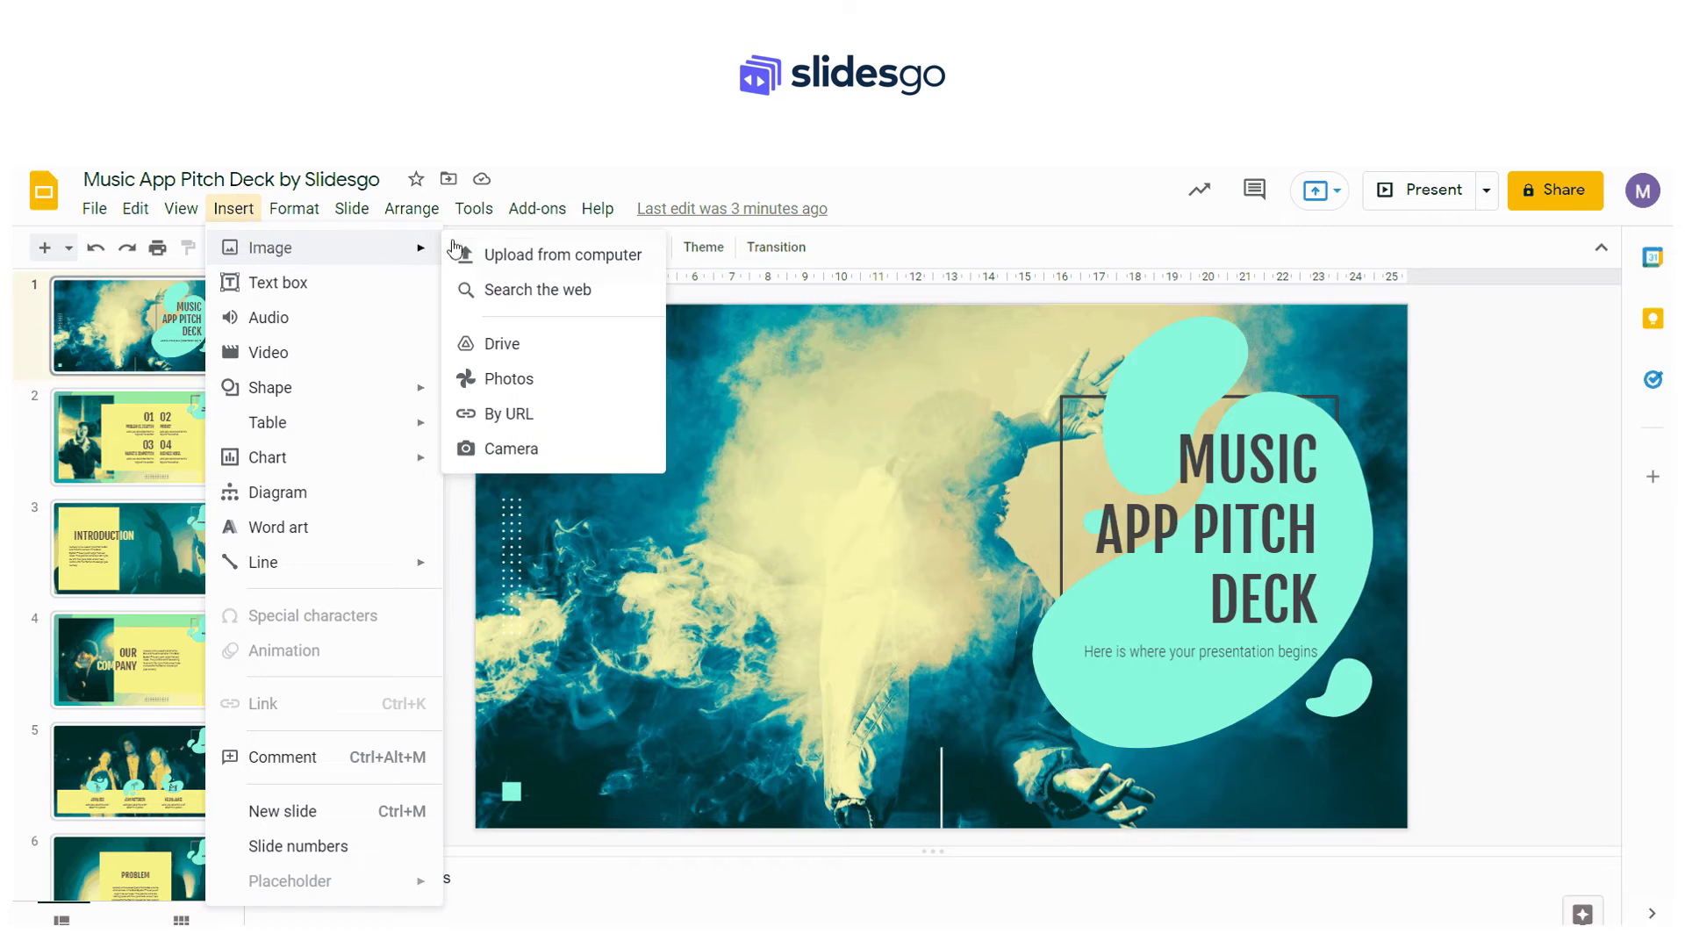
left_click(515, 263)
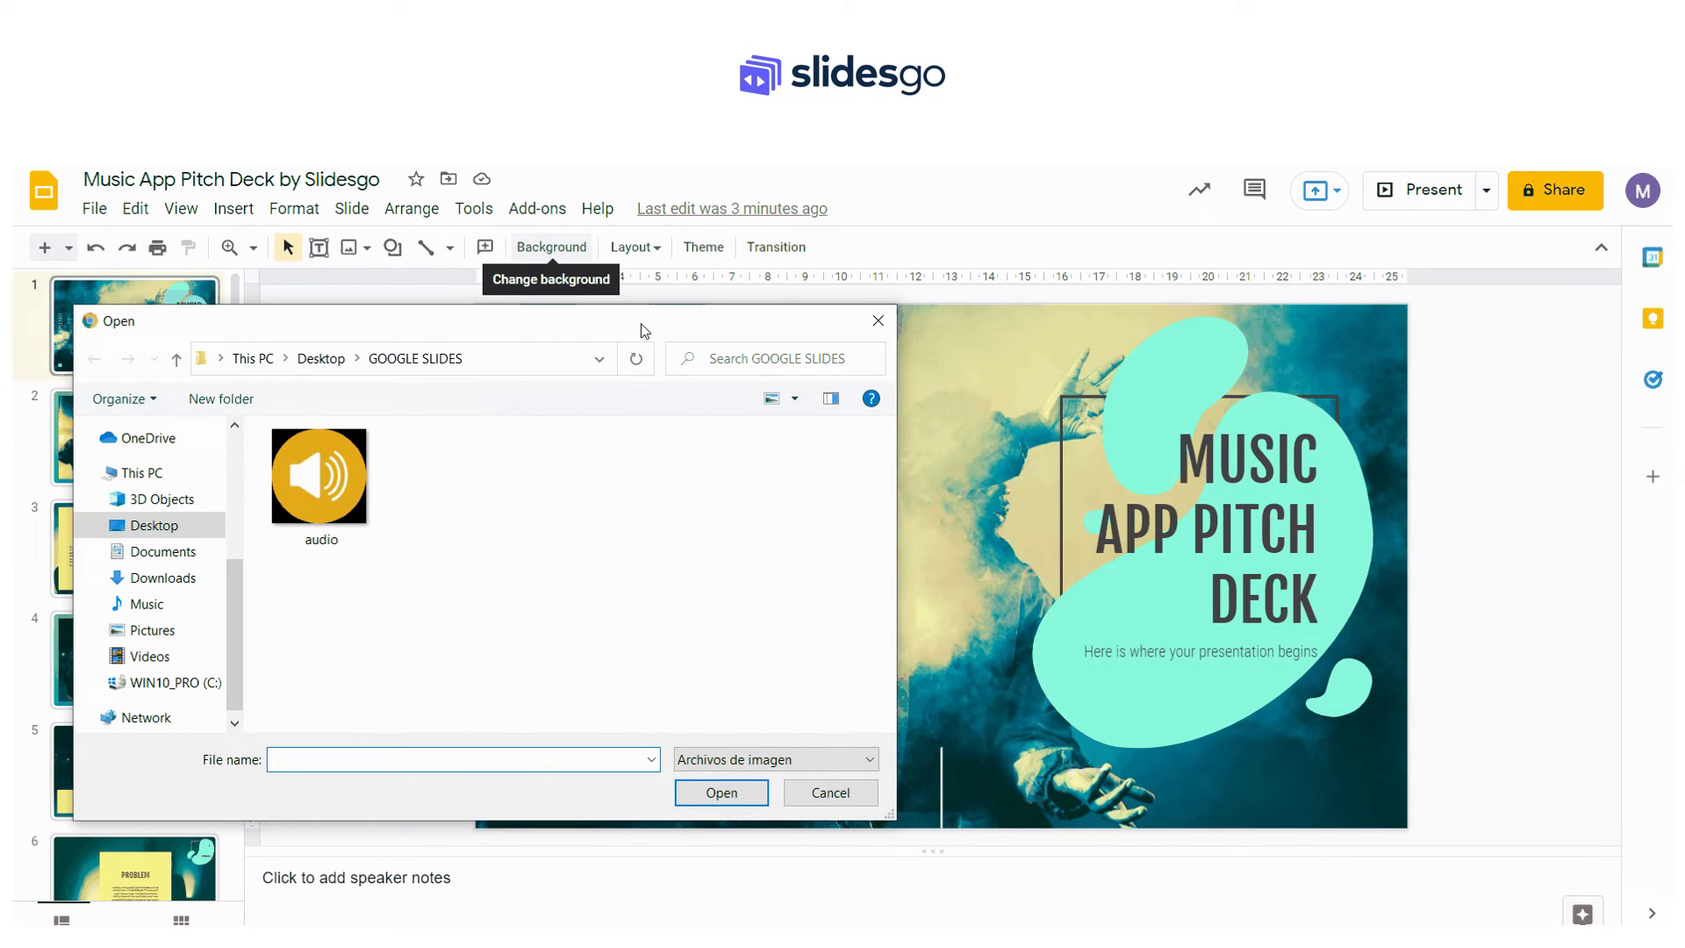
left_click(332, 514)
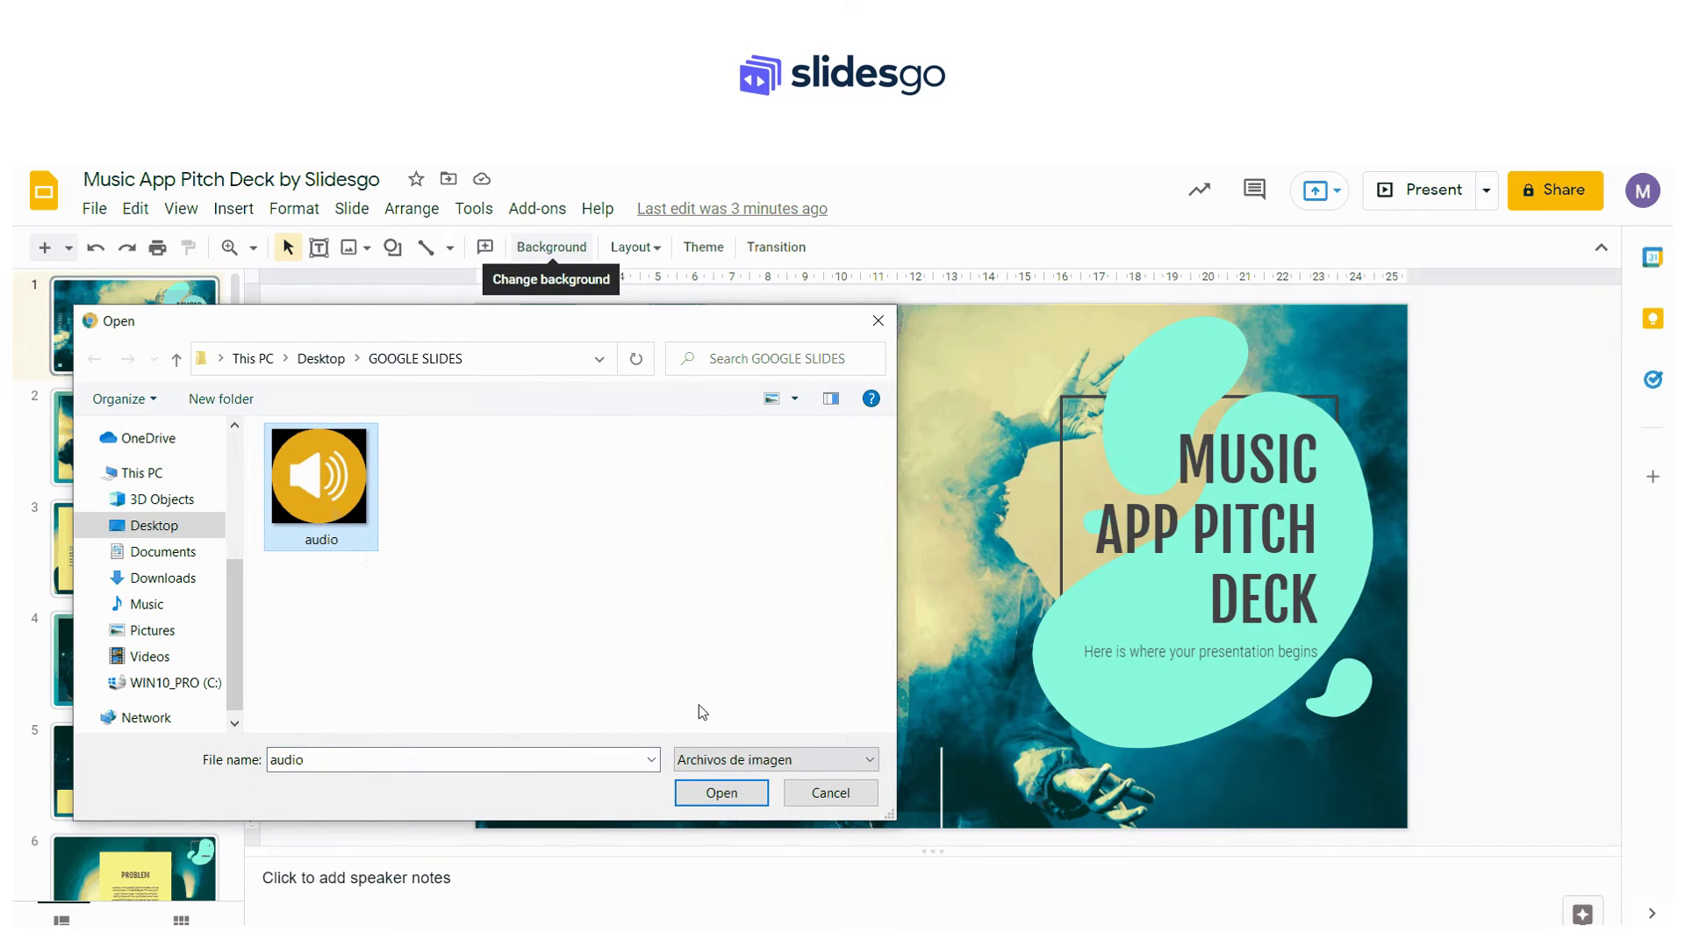
left_click(719, 797)
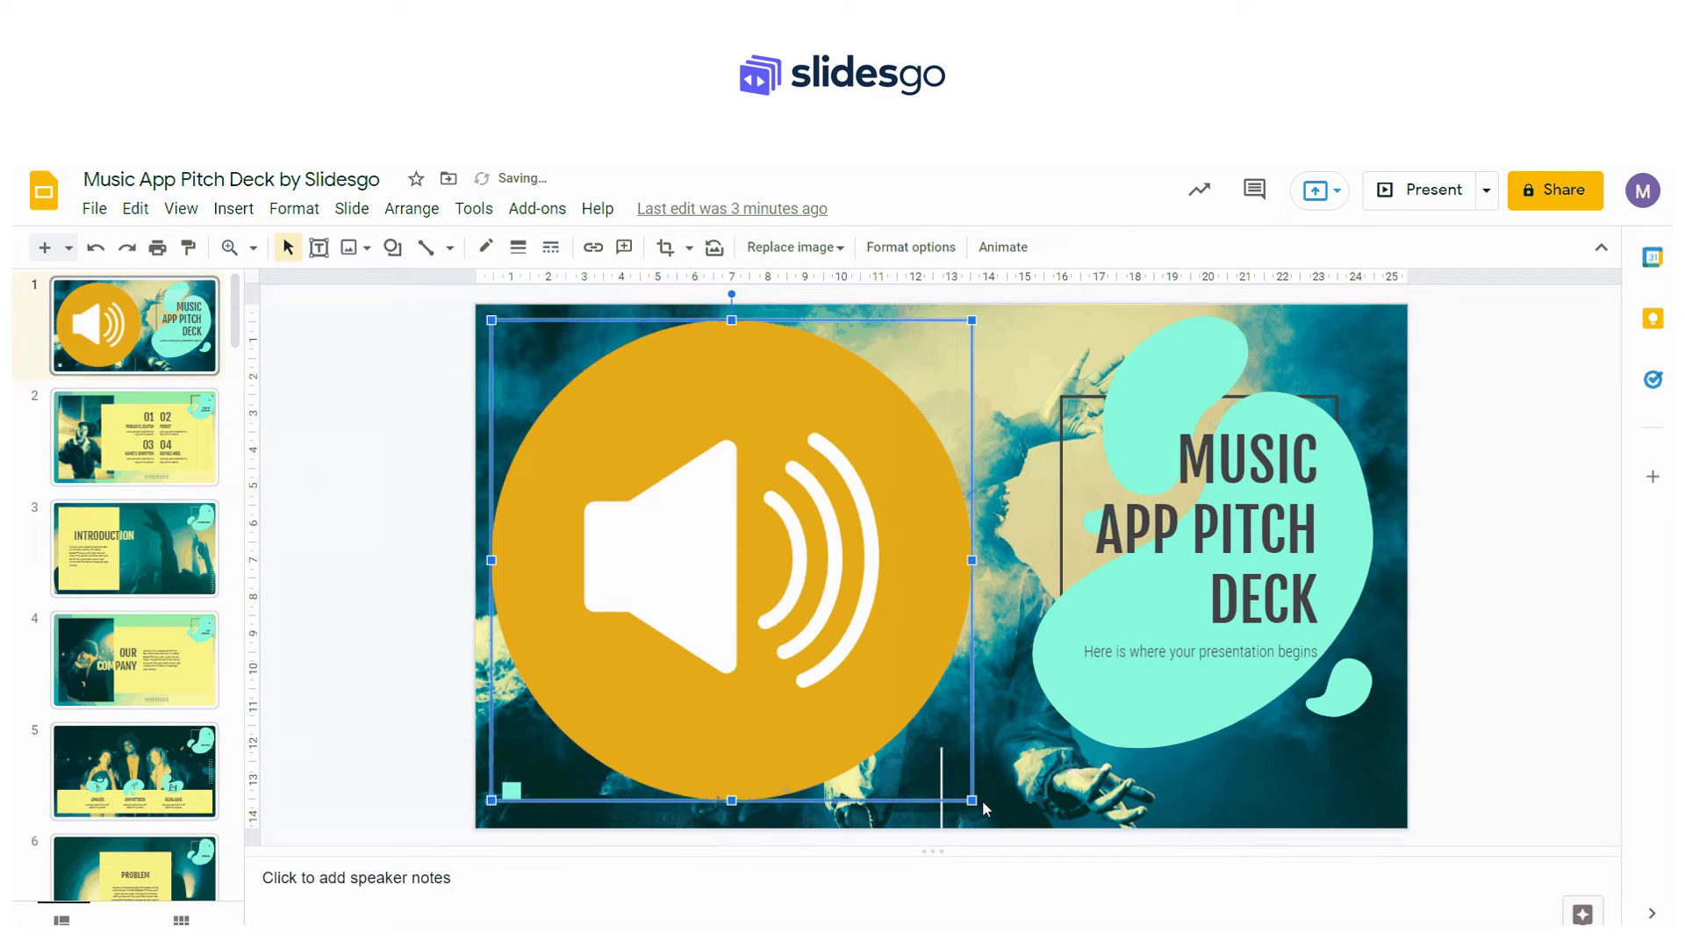
left_click_drag(965, 799, 710, 533)
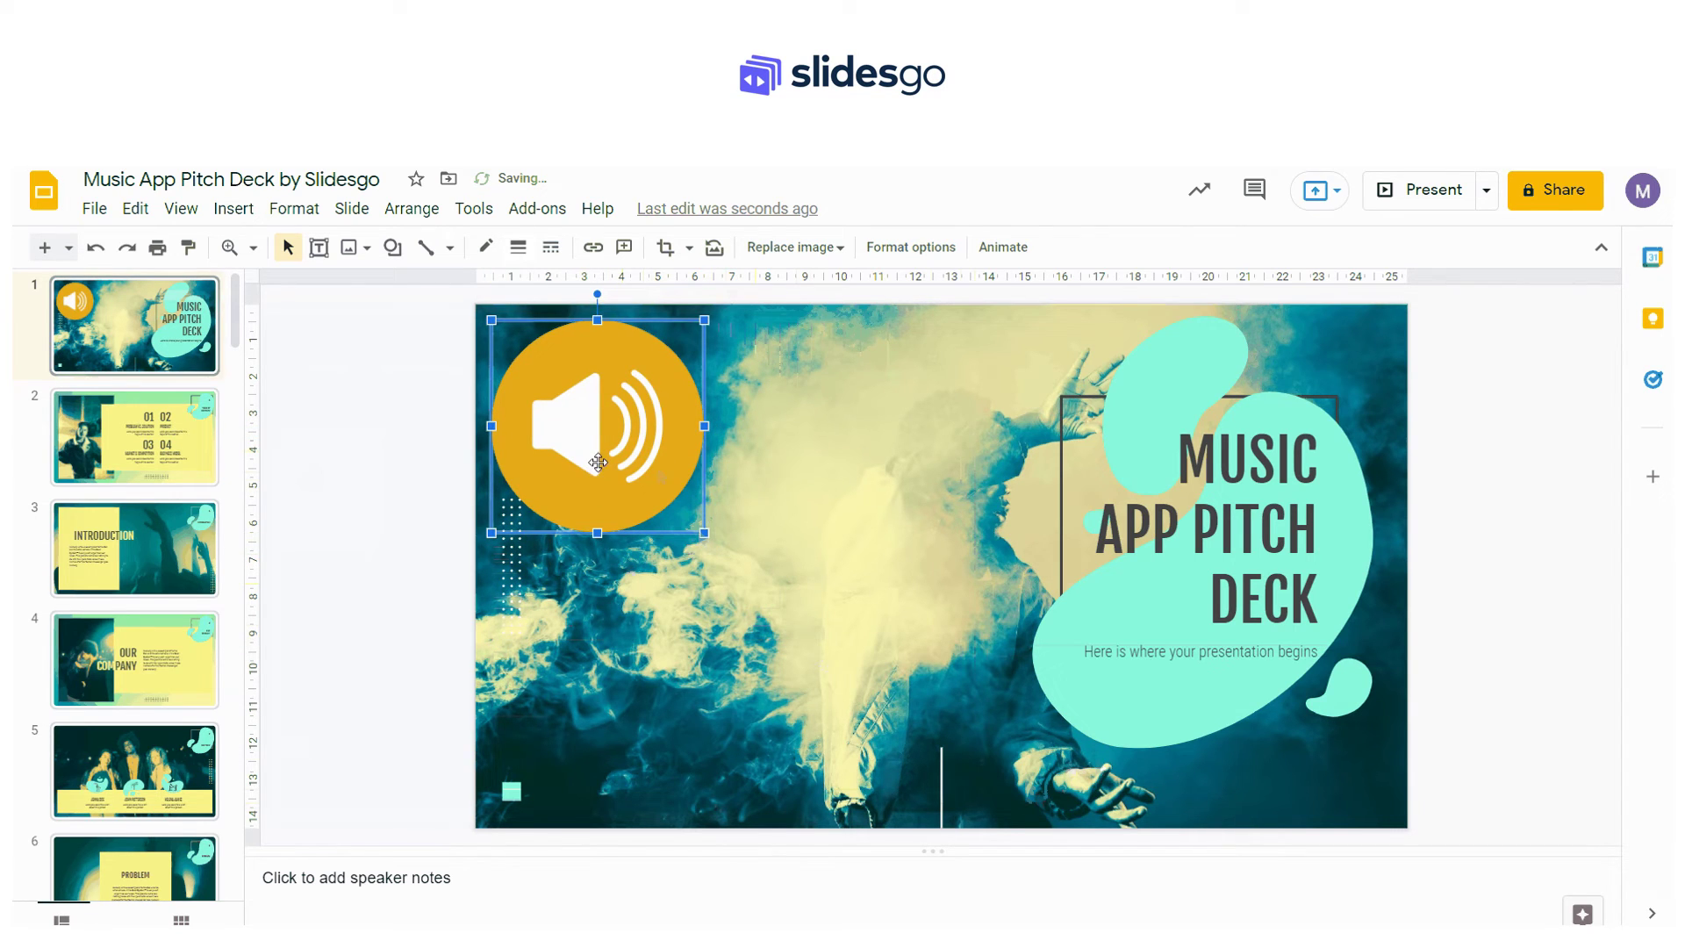
Step: Link the speaker image to the SoundCloud mozart search, then delete the image
left_click(593, 247)
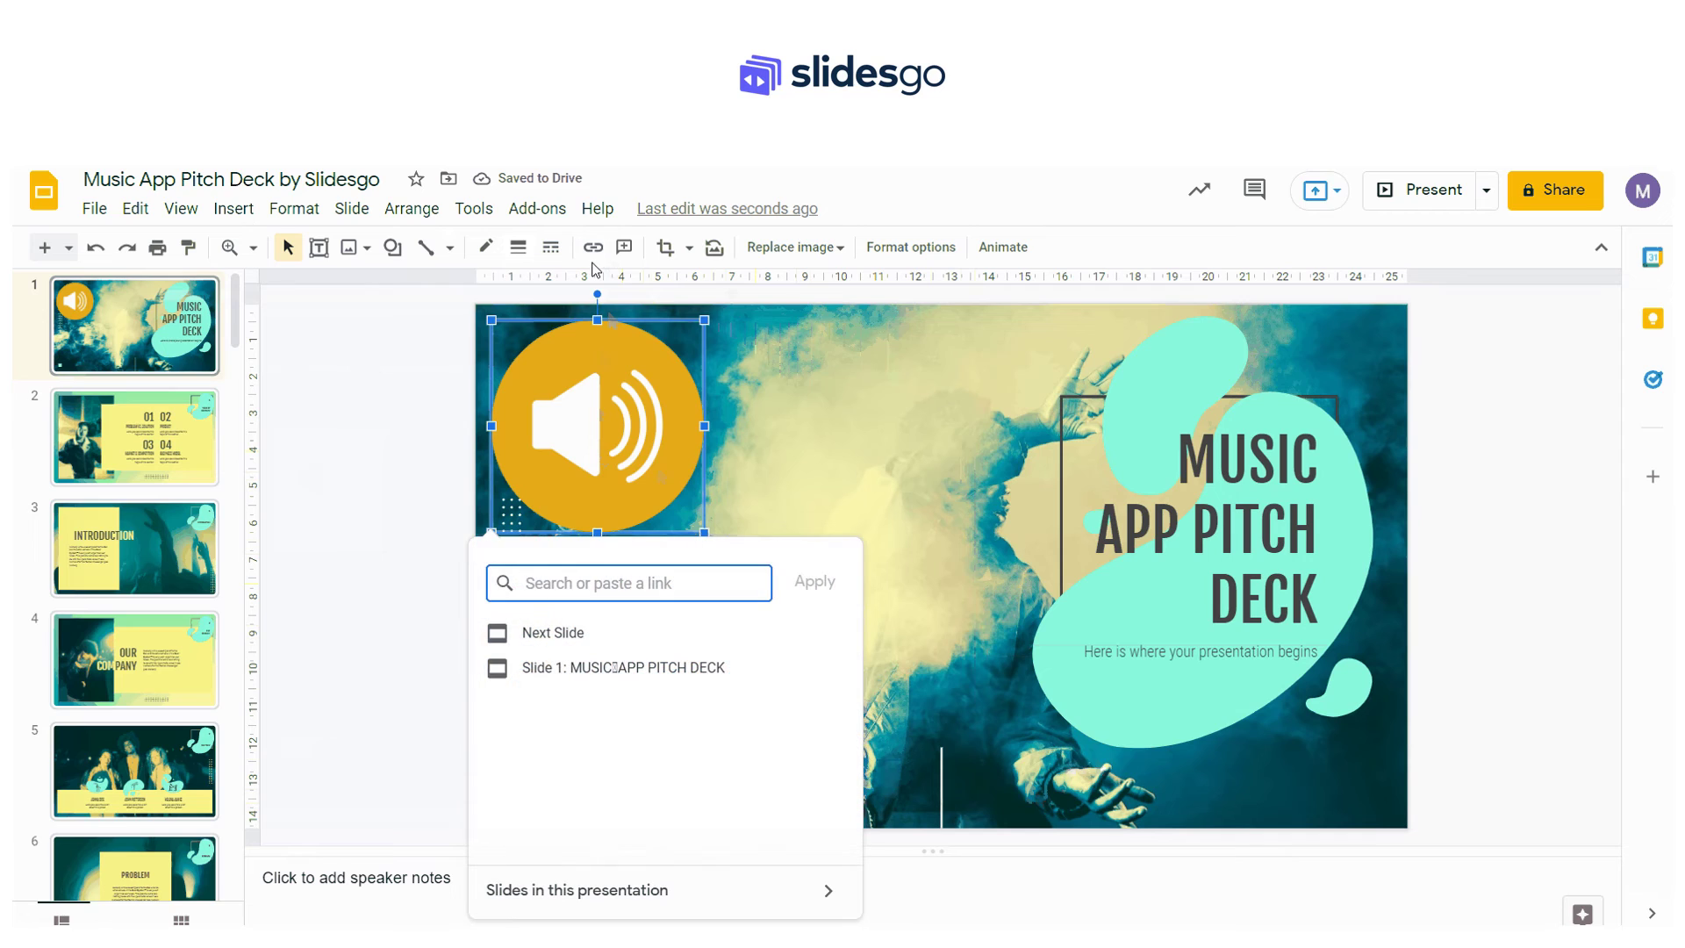
type("https://soundcloud.com/search?q=mozart")
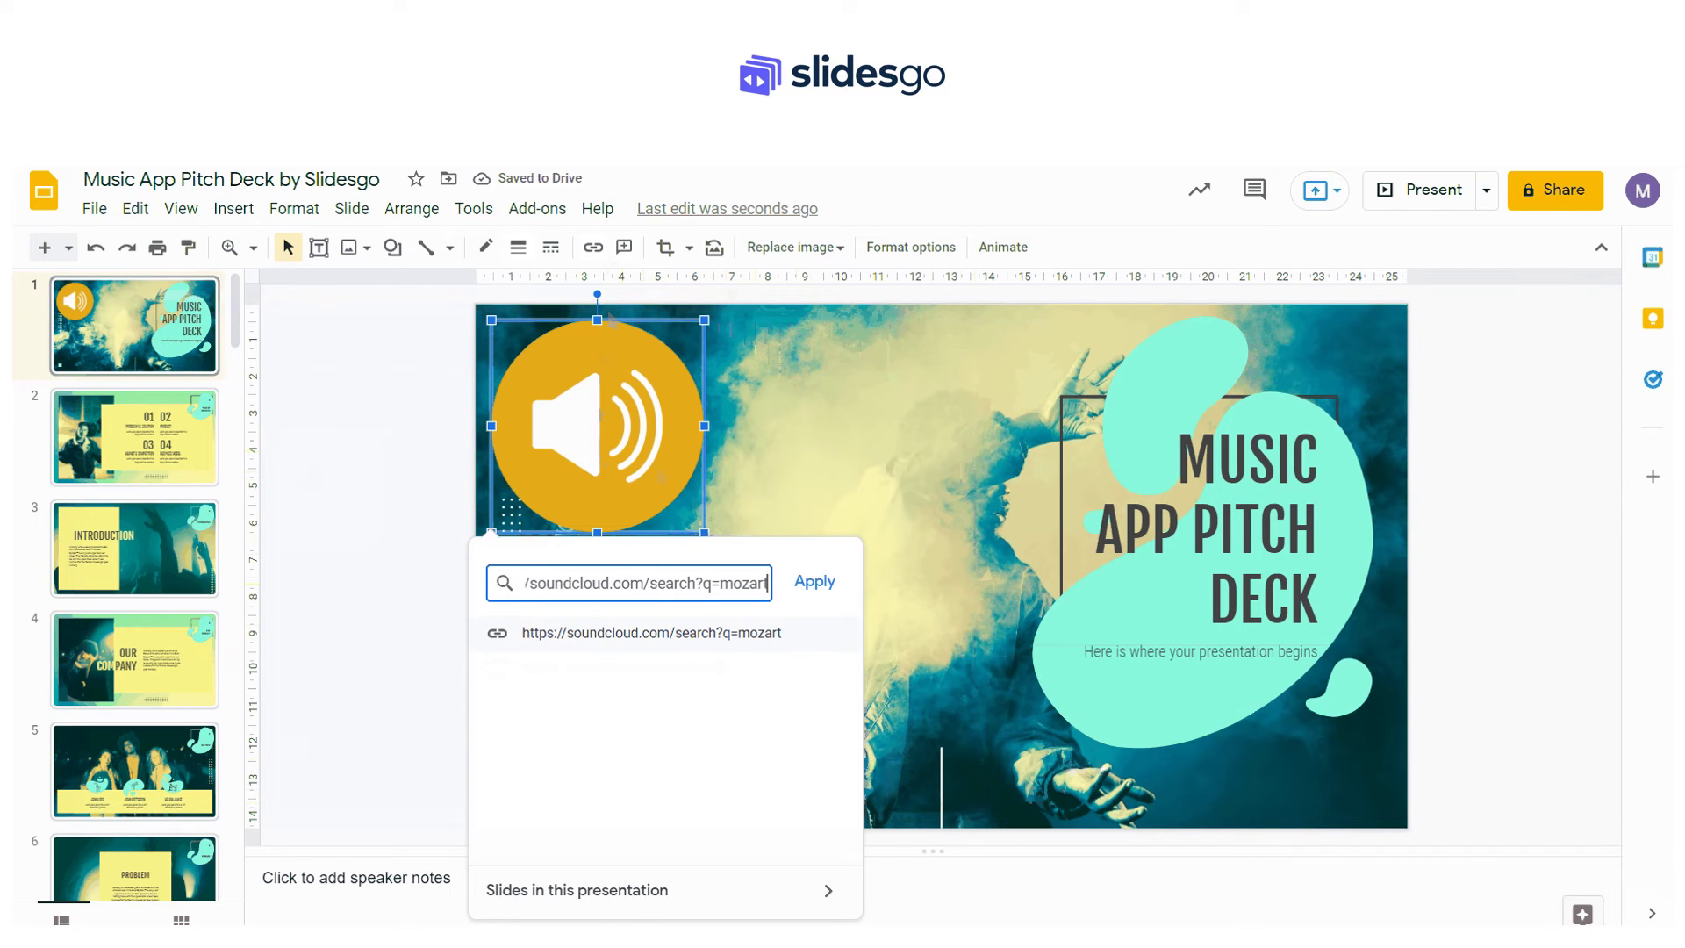
left_click(798, 583)
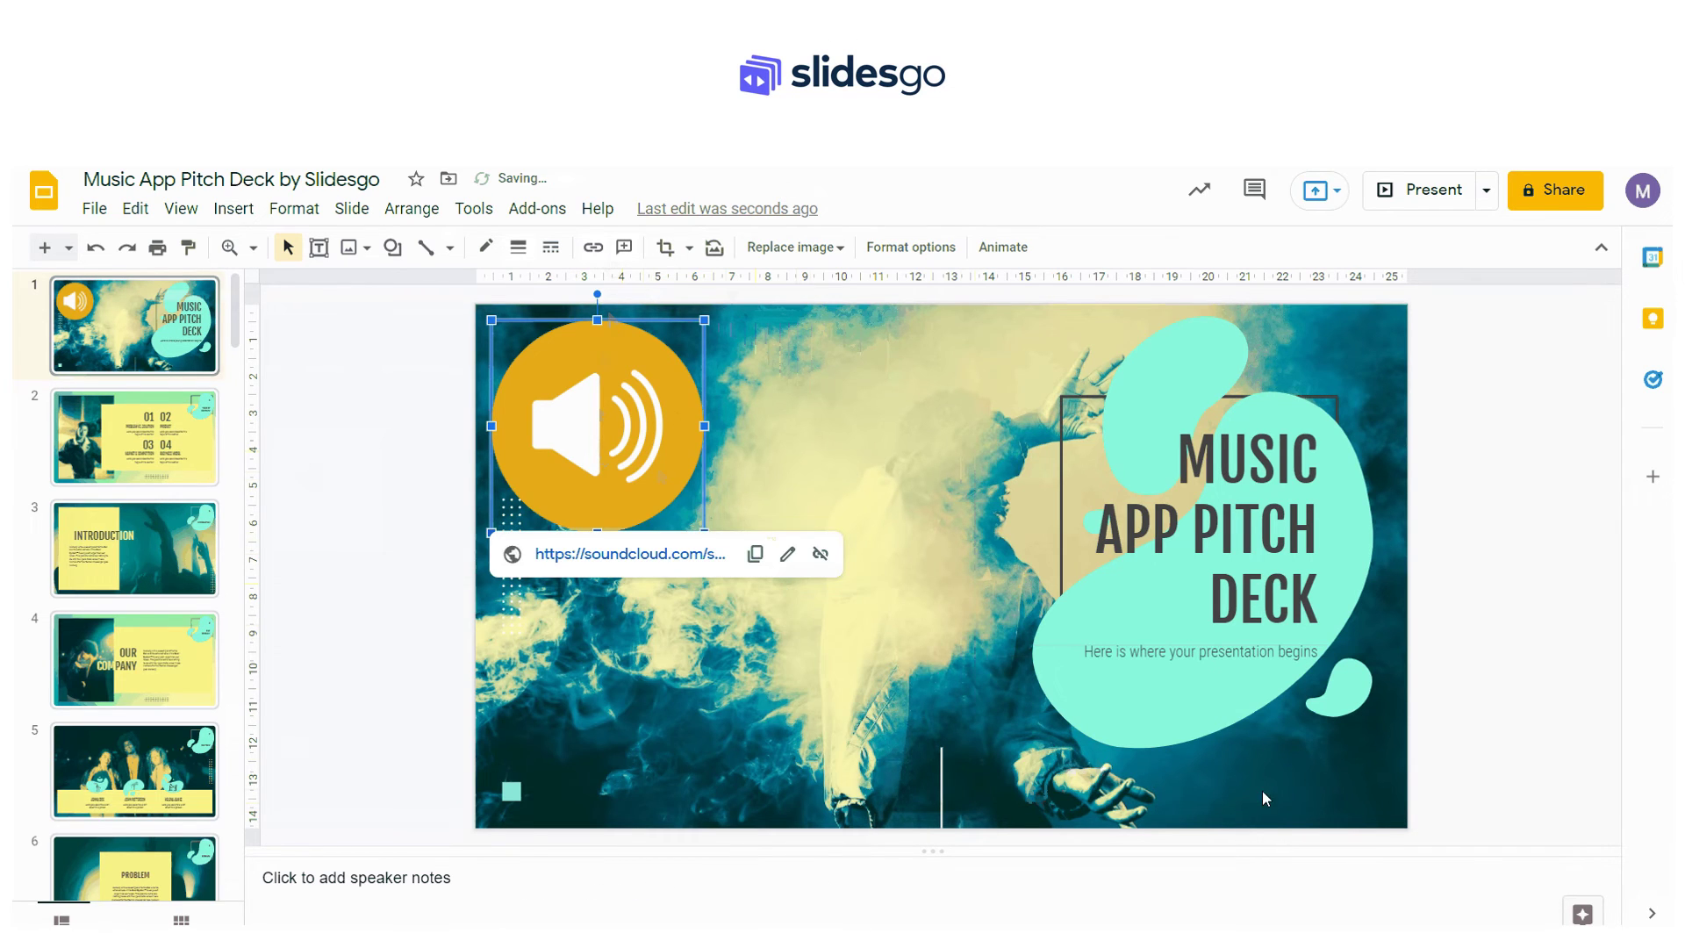
key("Delete")
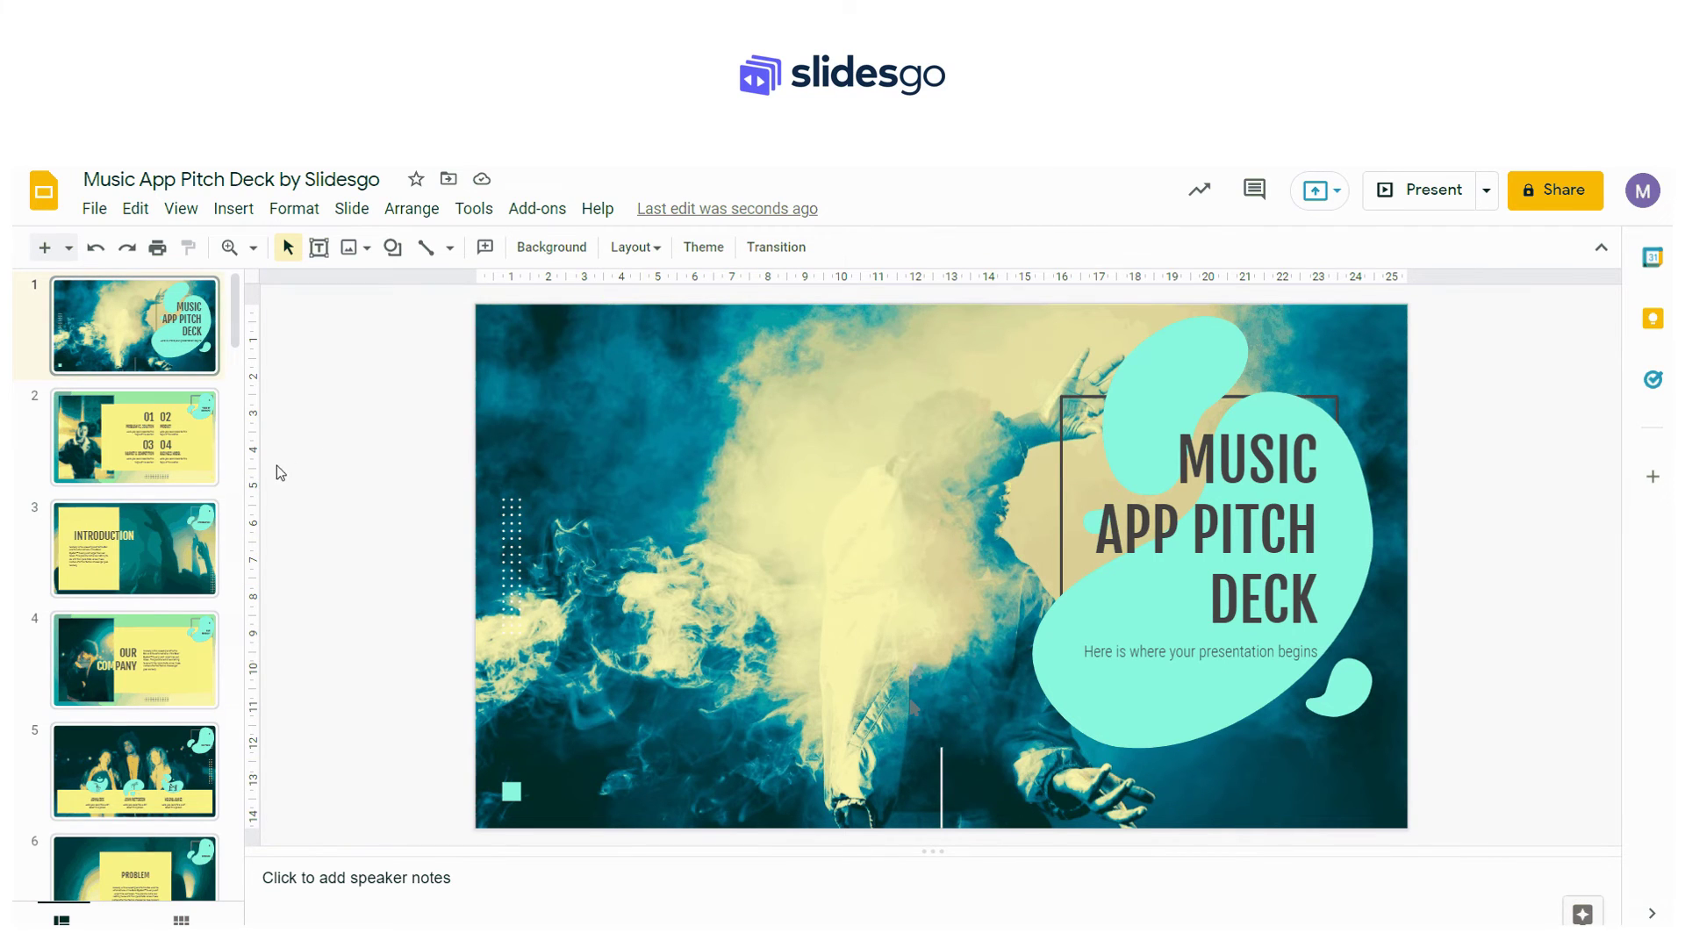
Step: Insert the '1 Hour Upbeat Background Music' YouTube video found by searching 'free music'
left_click(234, 208)
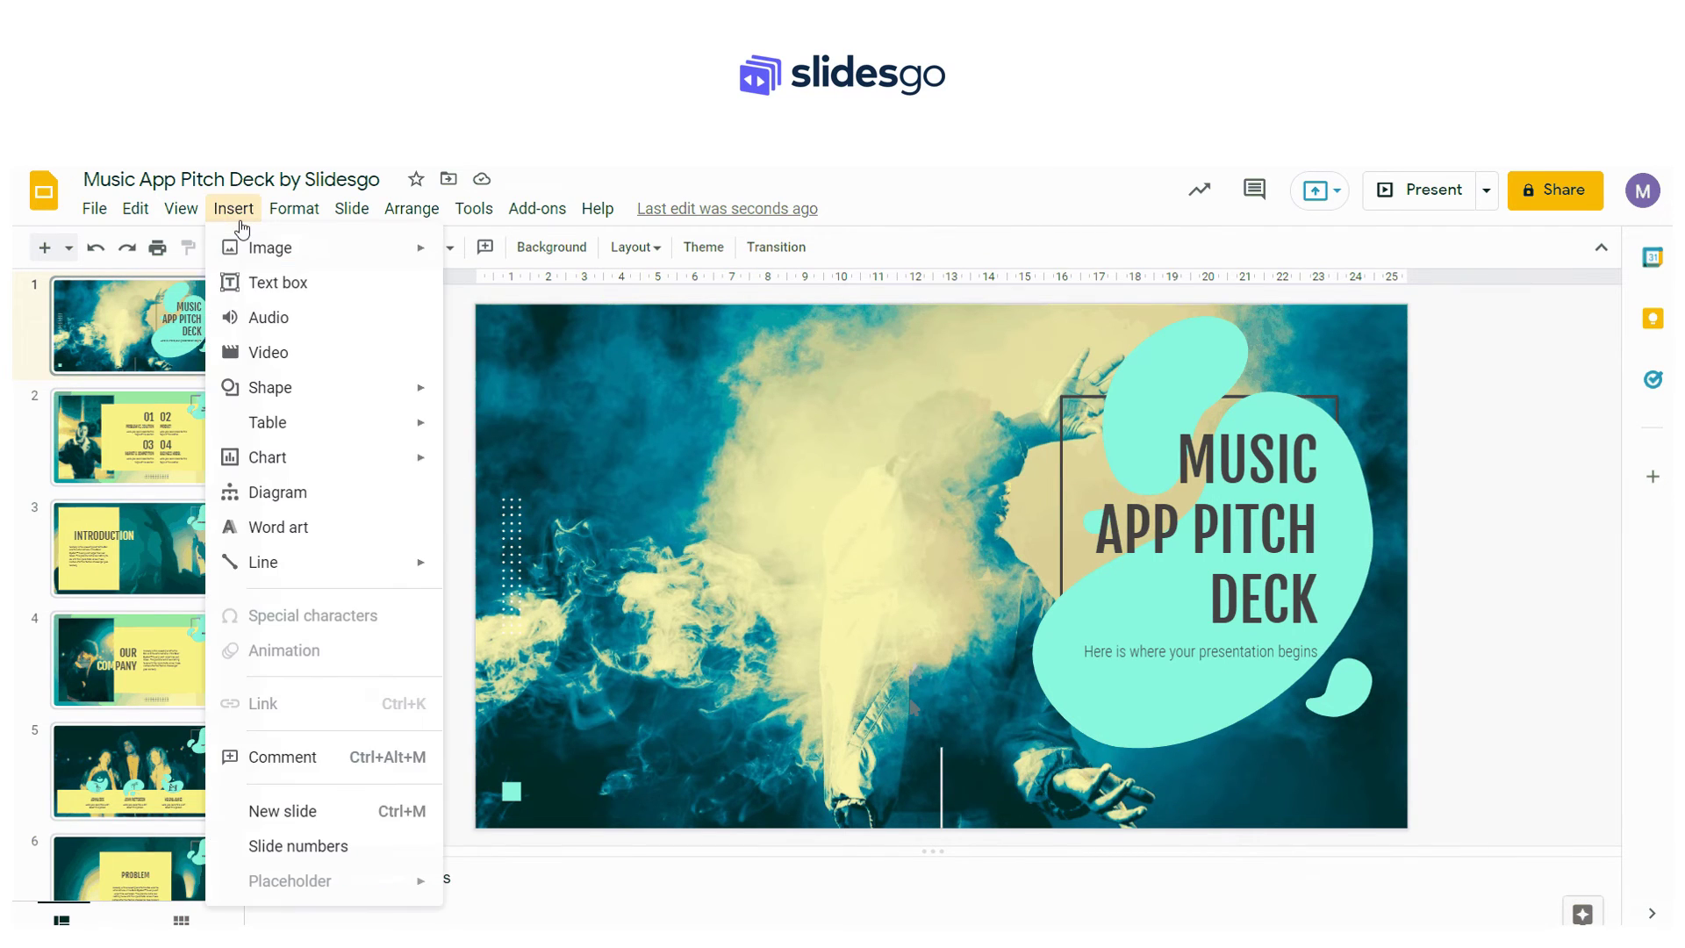
left_click(292, 367)
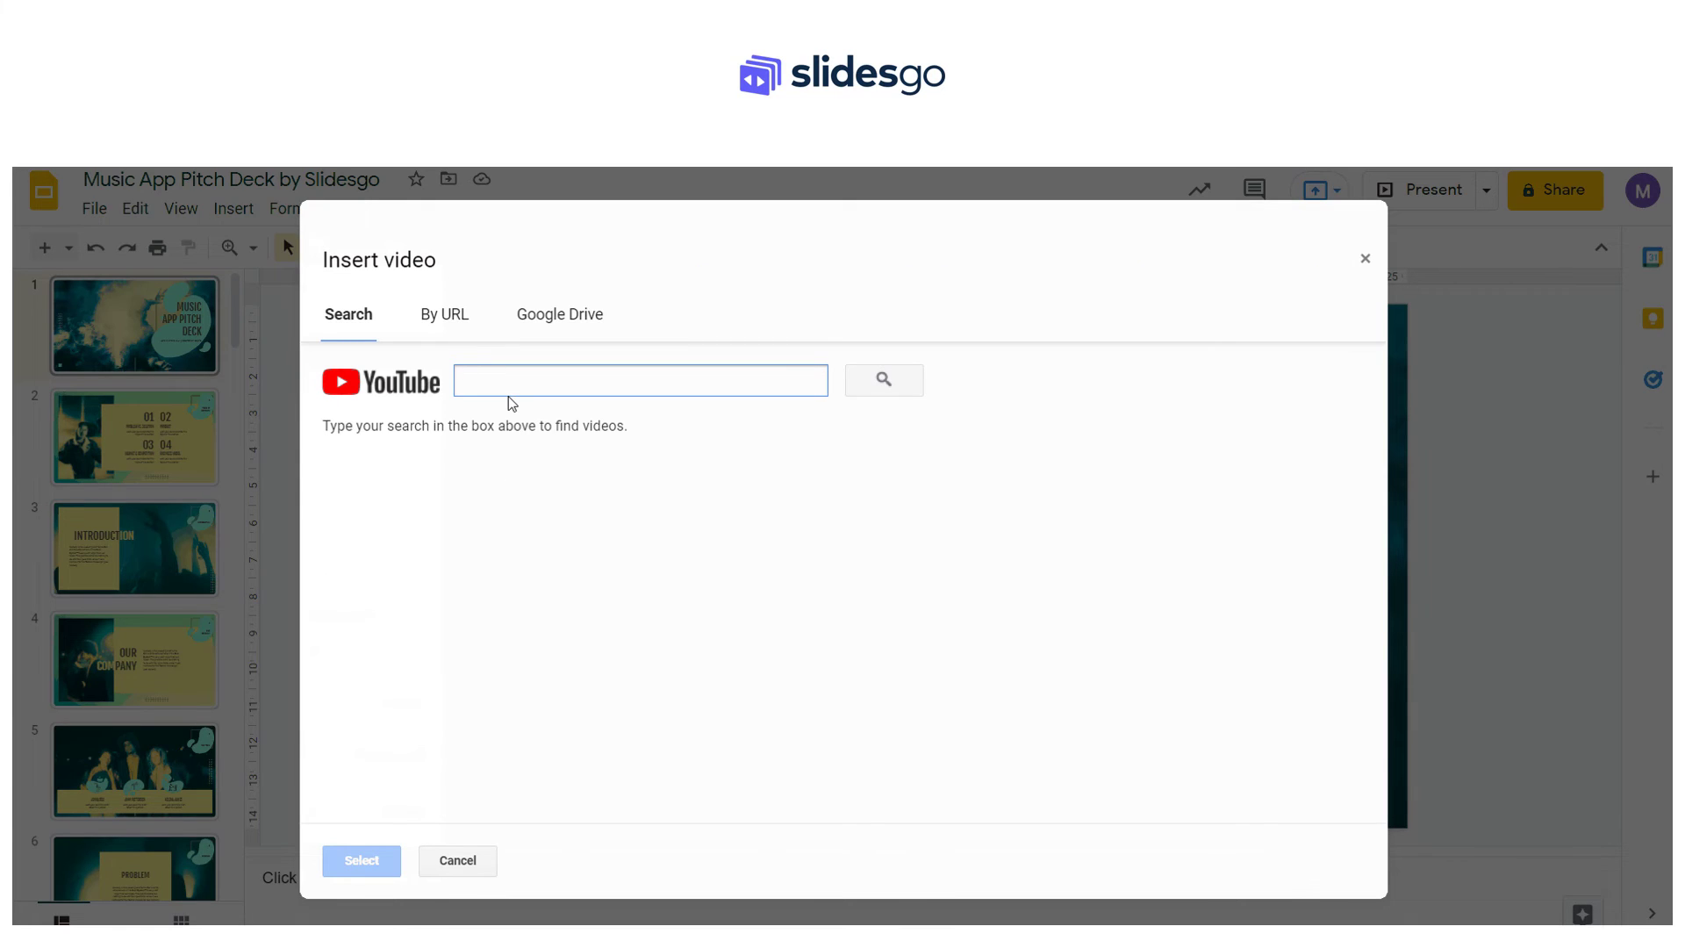
type("fi")
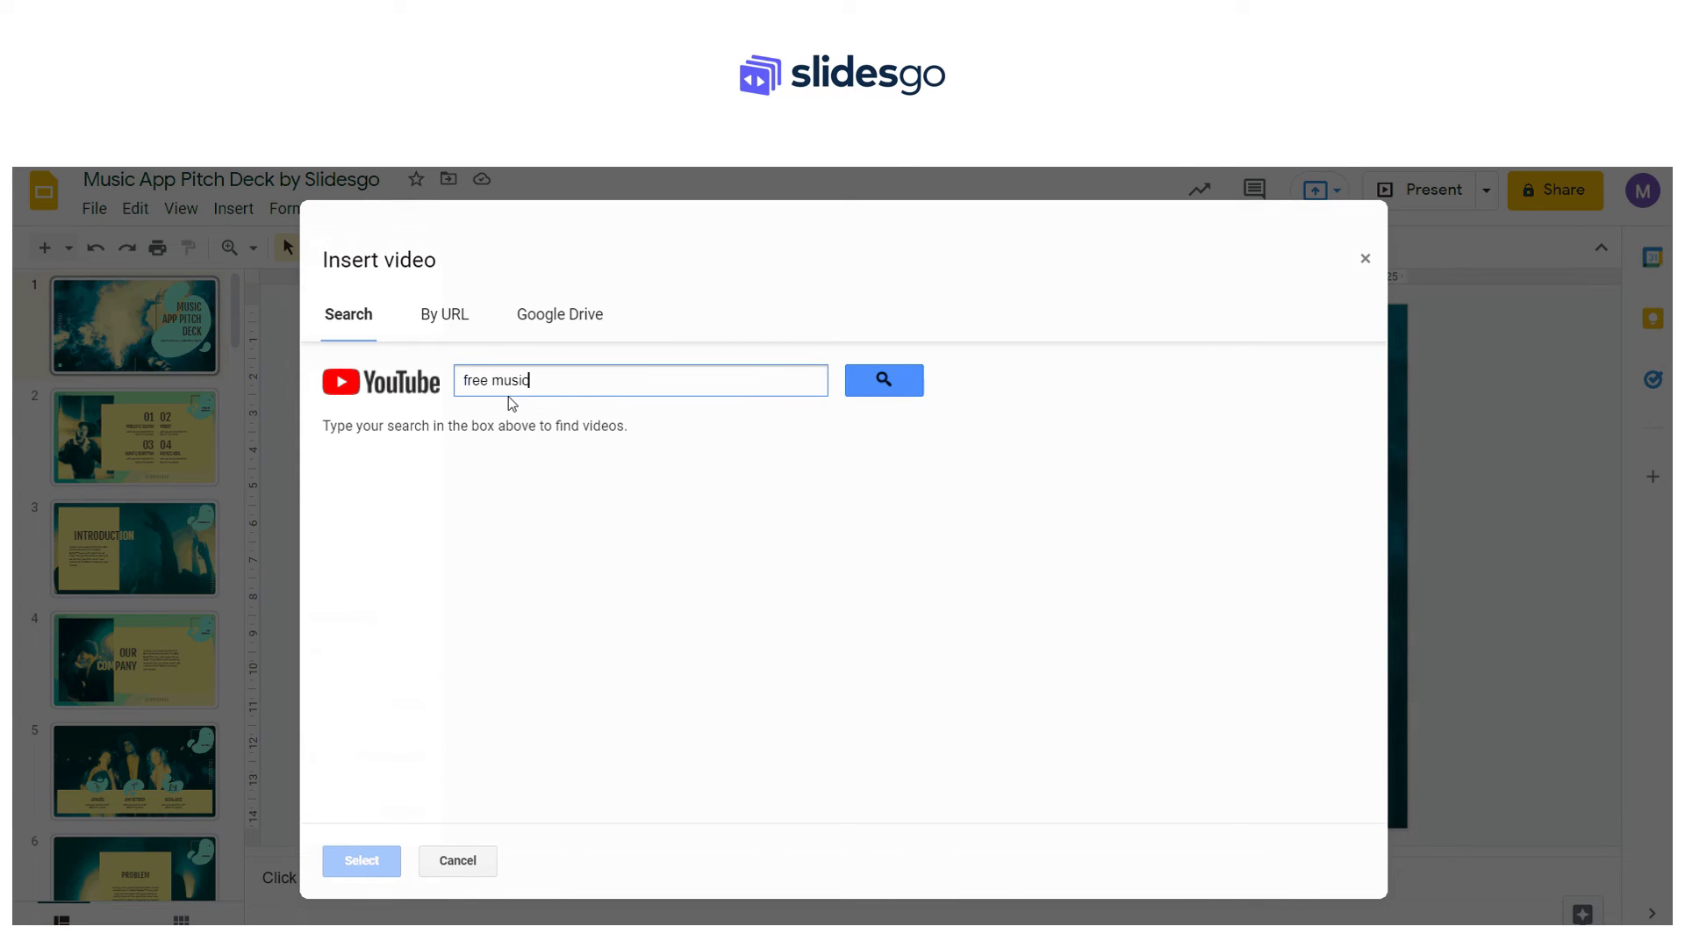
left_click(882, 380)
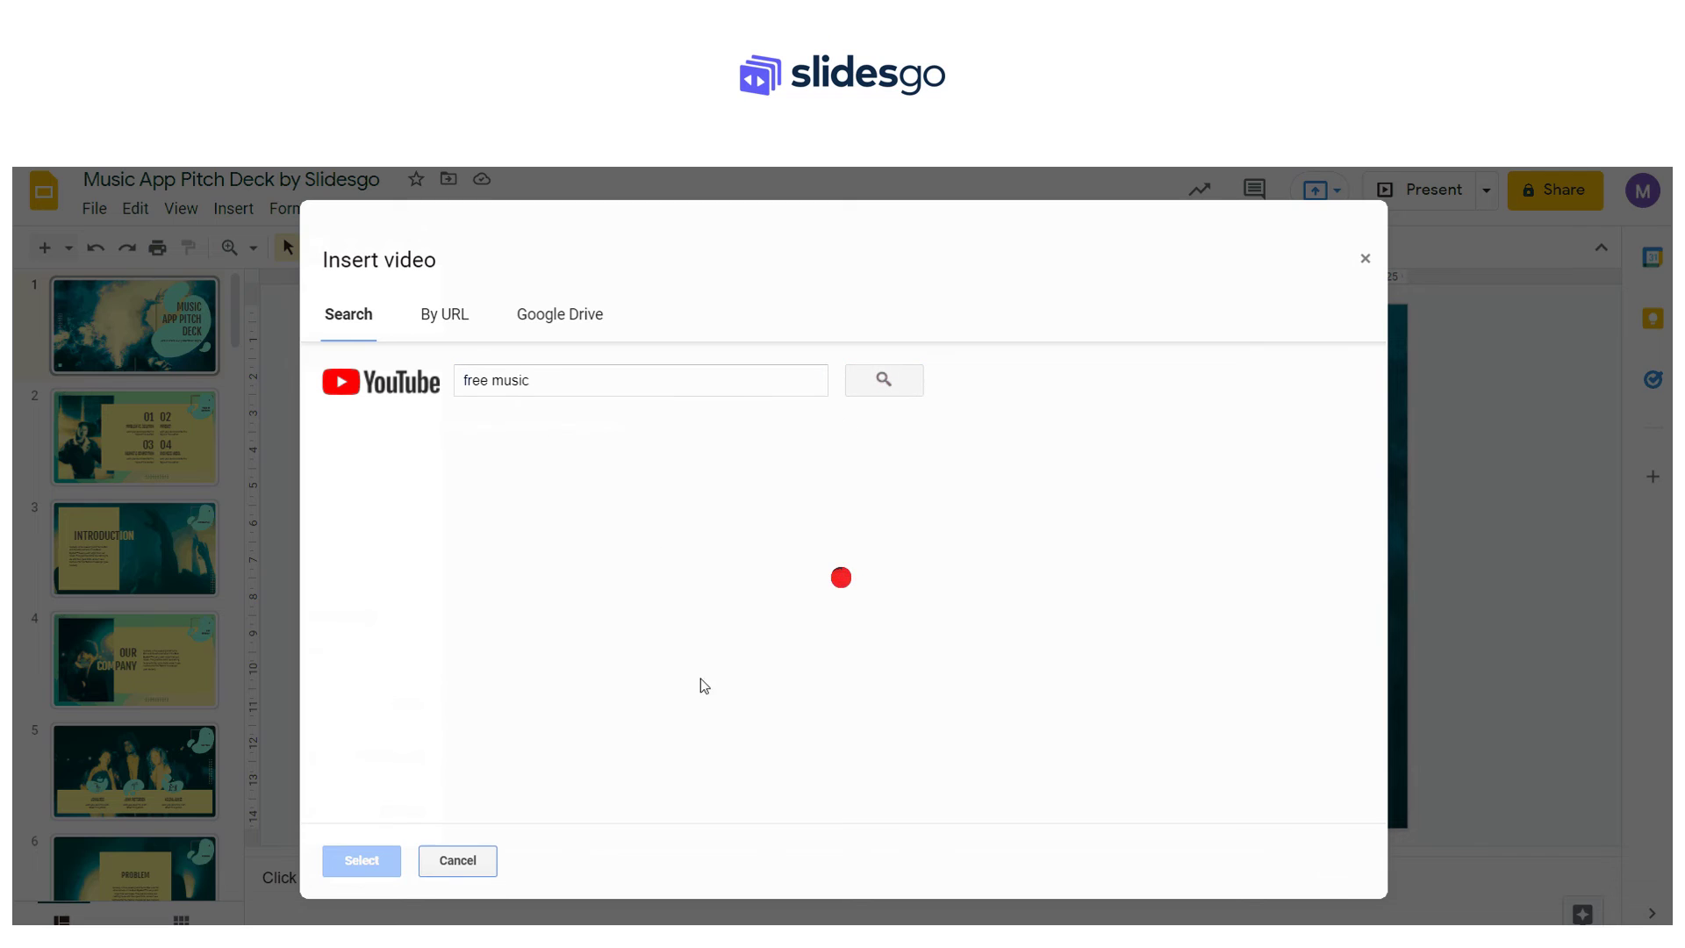
scroll(619, 667, "down", 10)
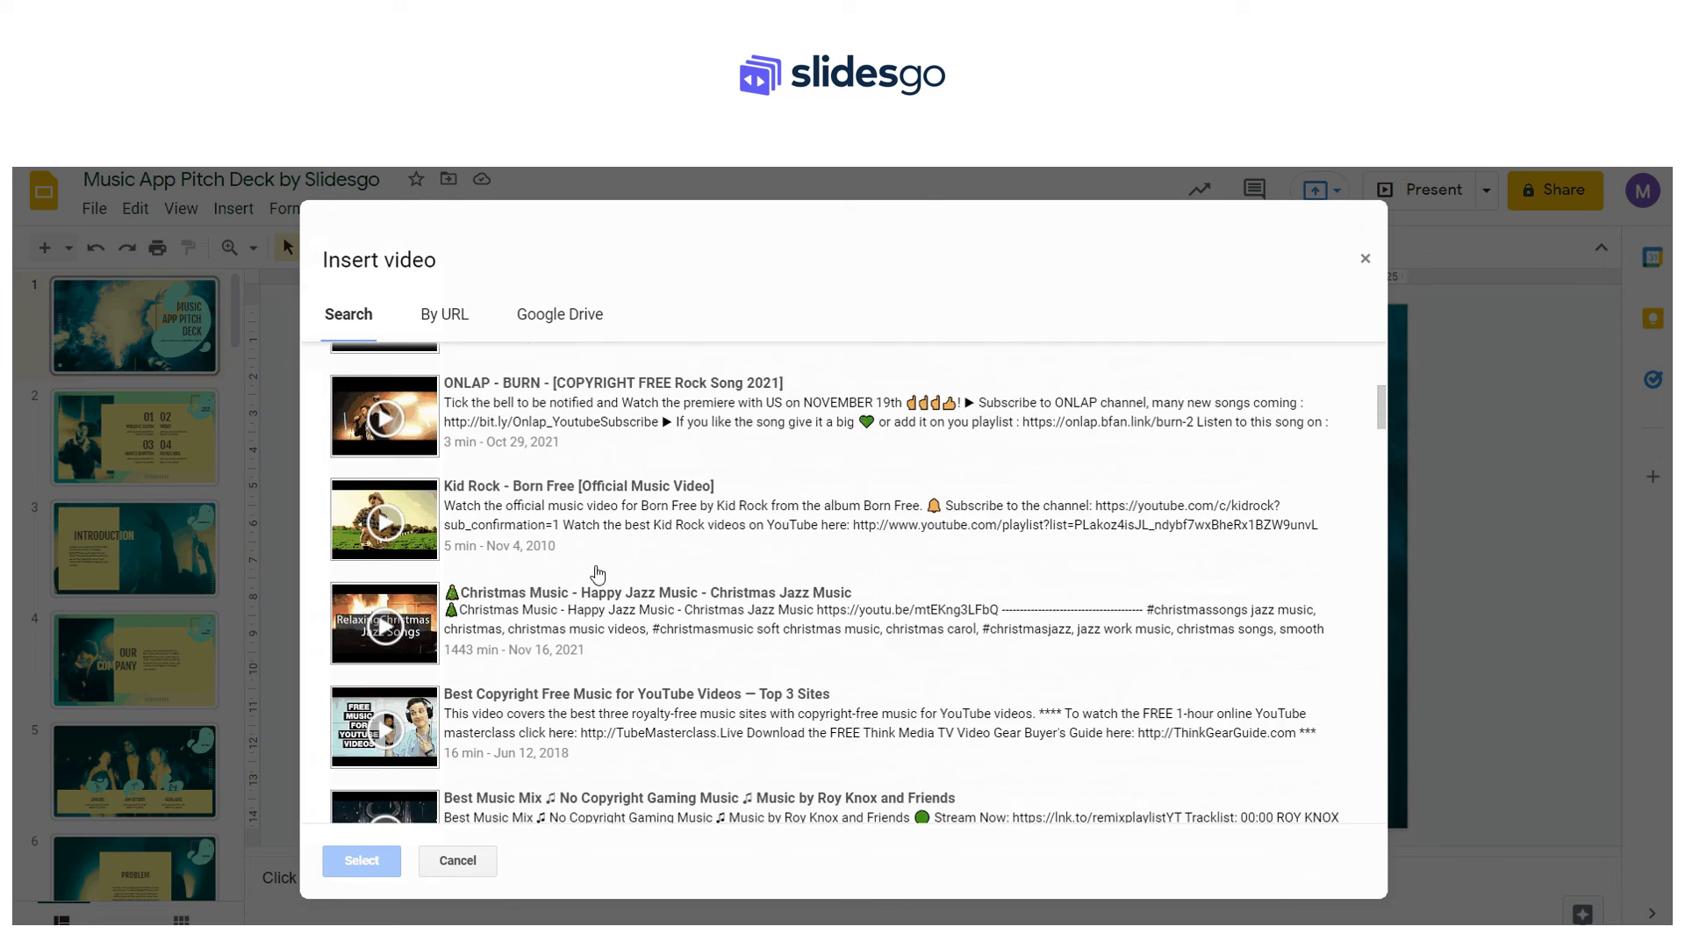
scroll(611, 475, "down", 1)
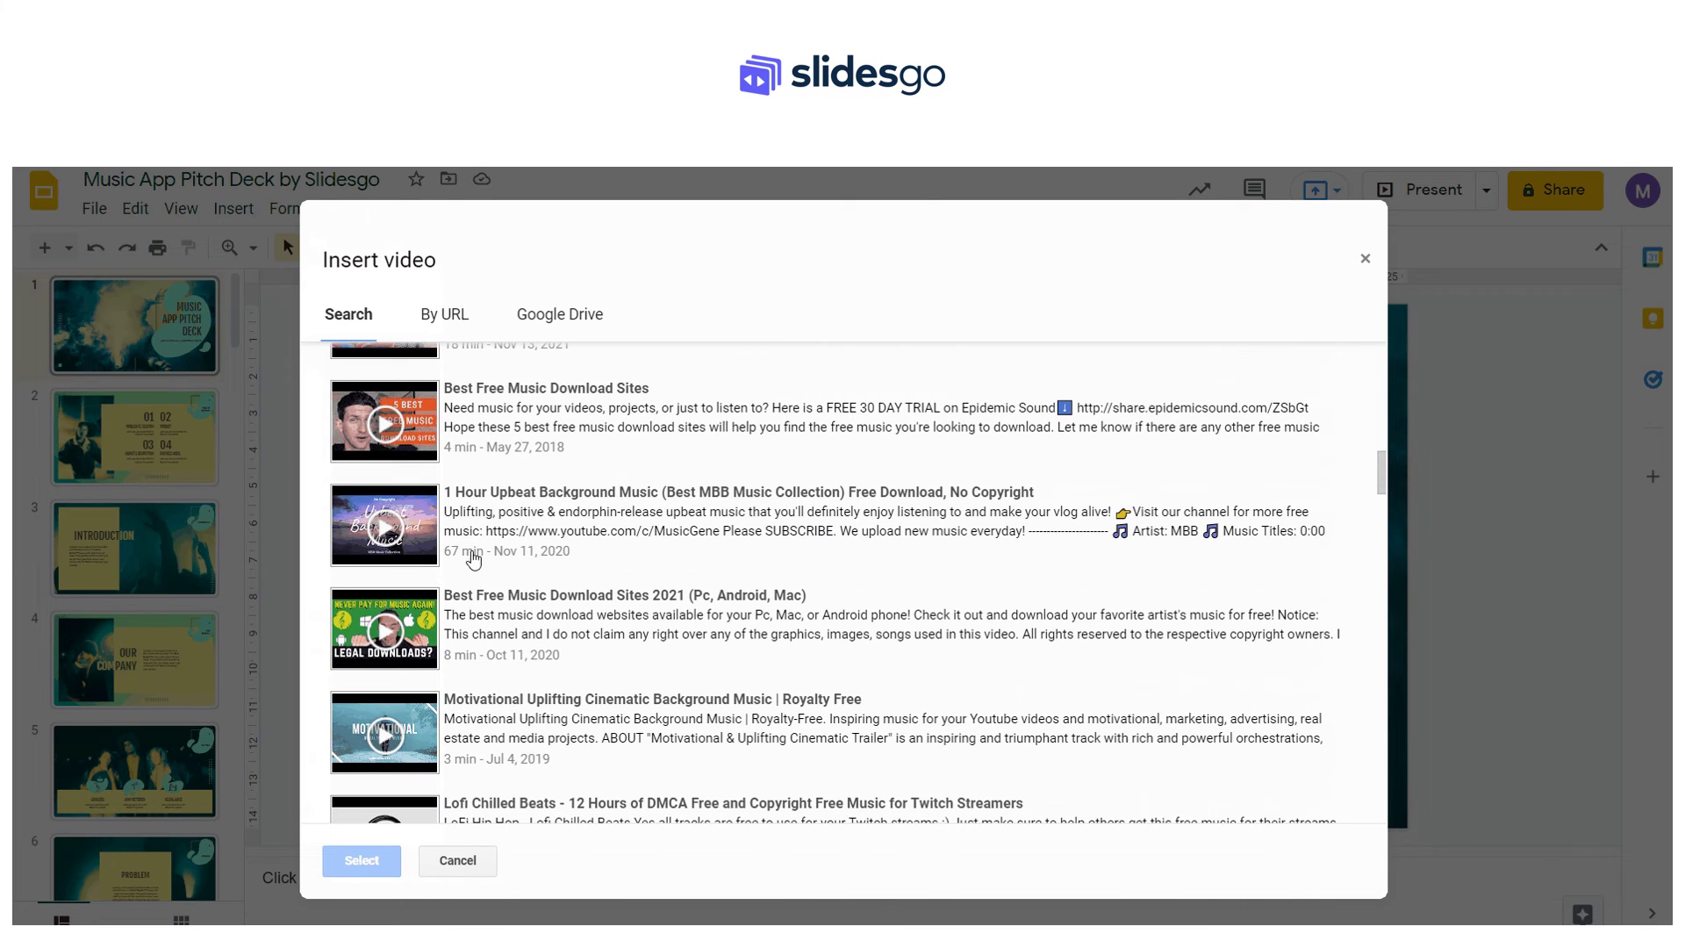
left_click(426, 522)
left_click(358, 864)
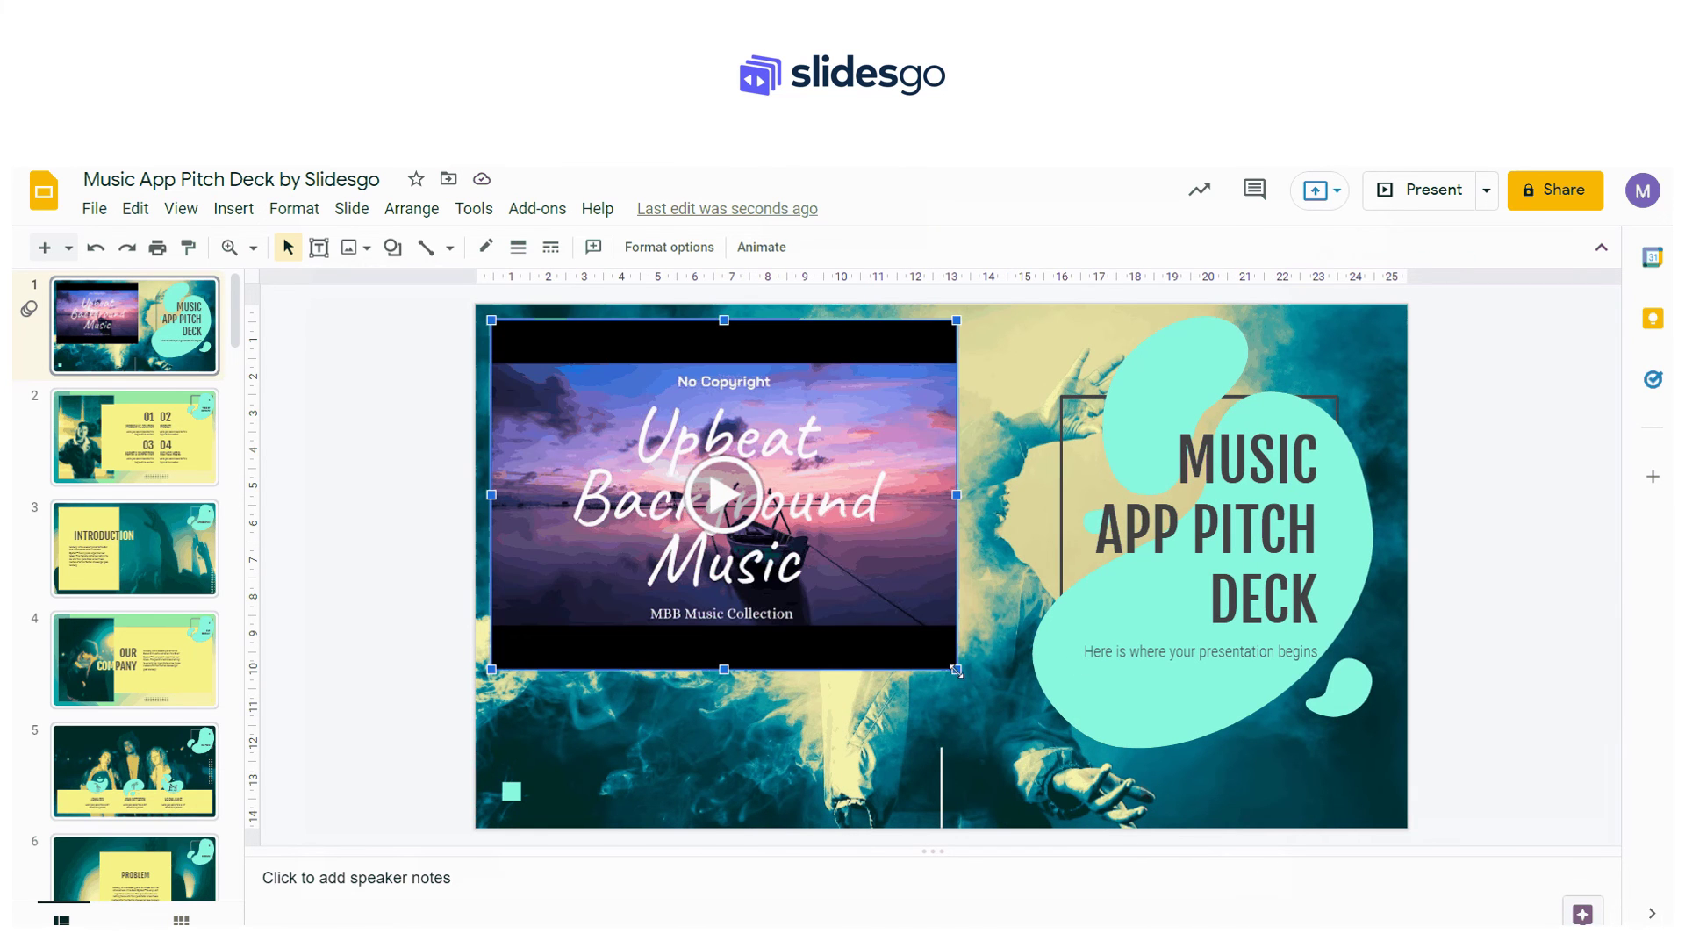
Step: Shrink the video, move it off the slide to the right, and show its start options
left_click_drag(957, 670, 642, 434)
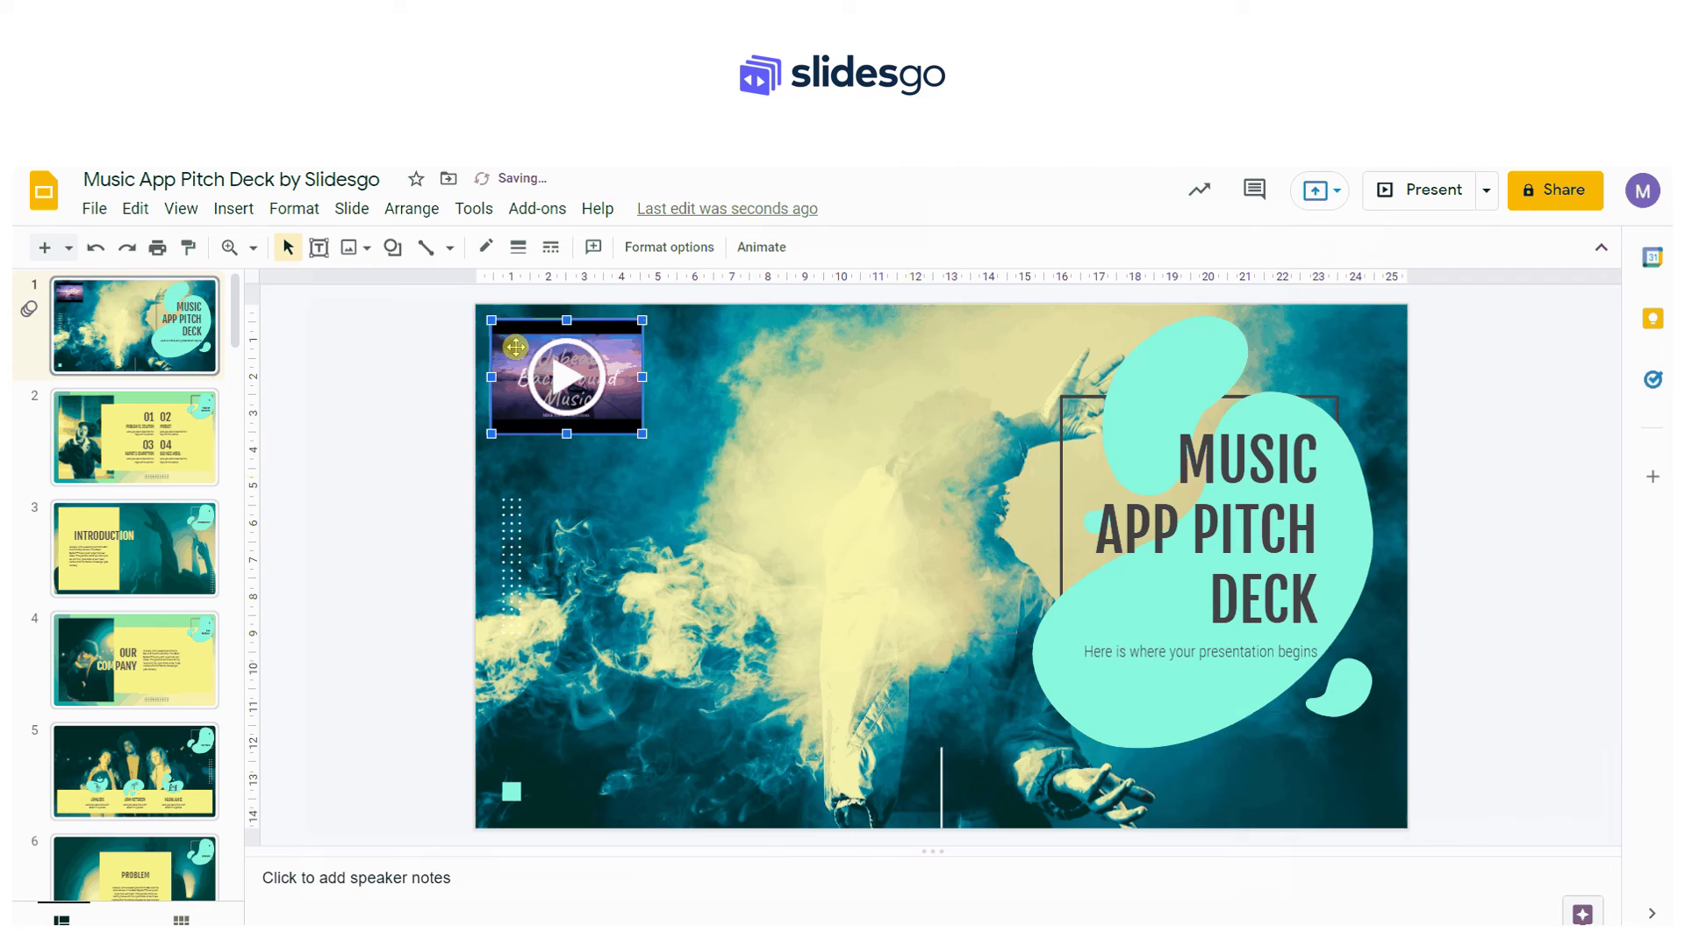
left_click_drag(515, 346, 1474, 470)
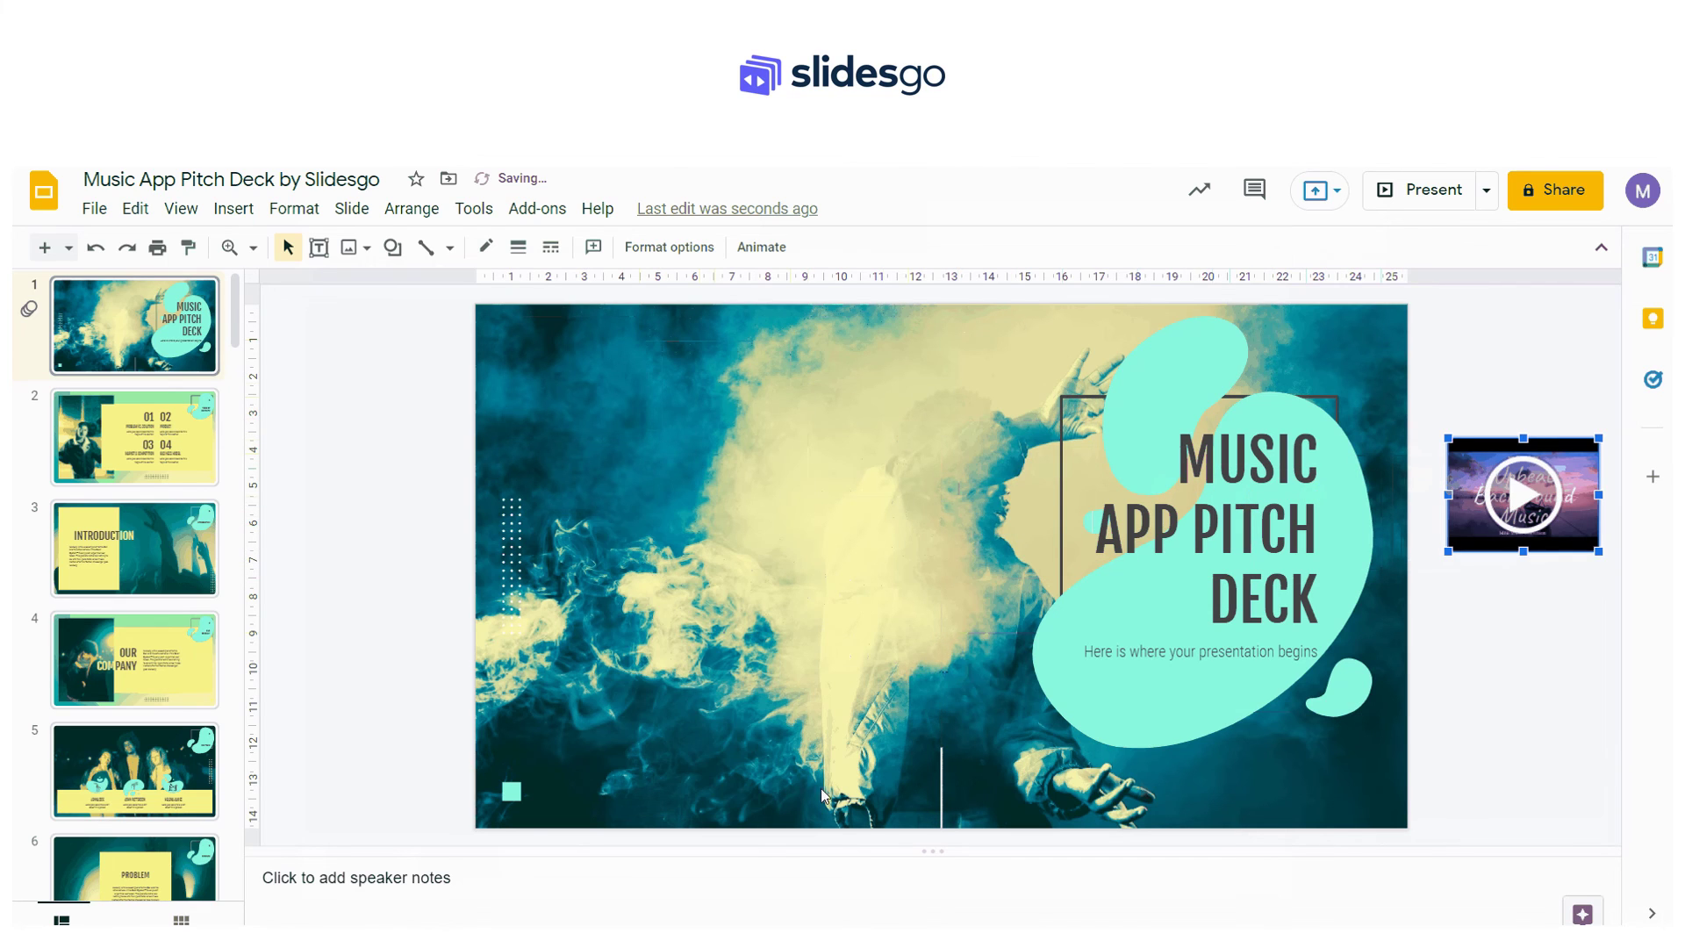
left_click(675, 249)
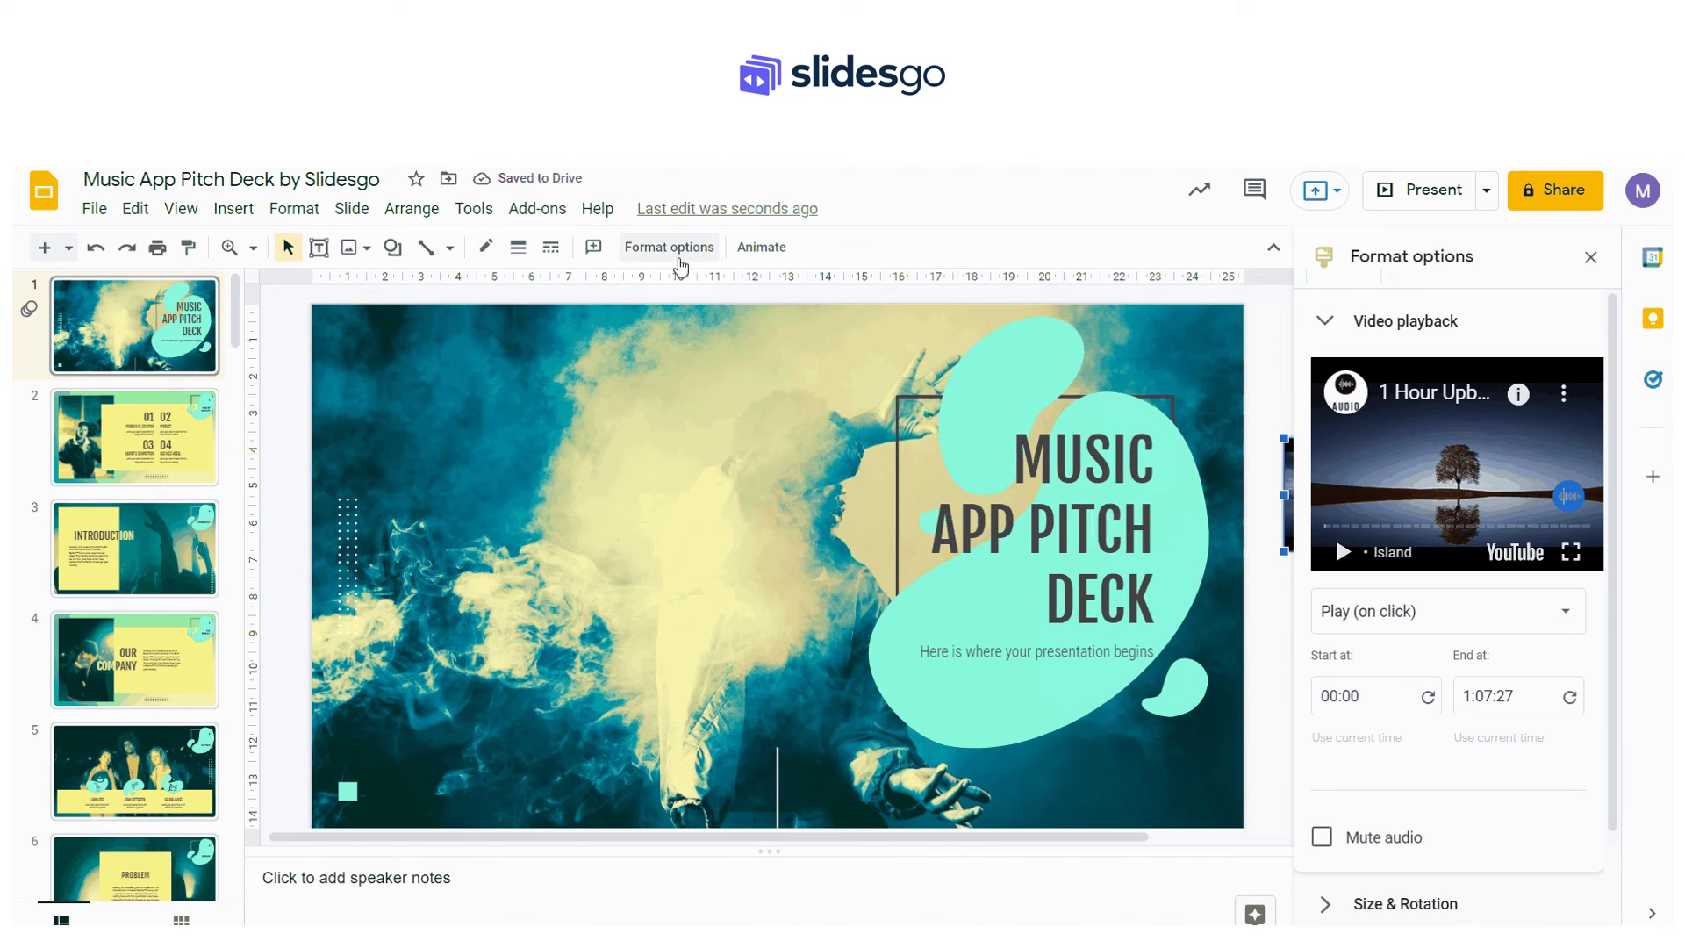
left_click(1426, 612)
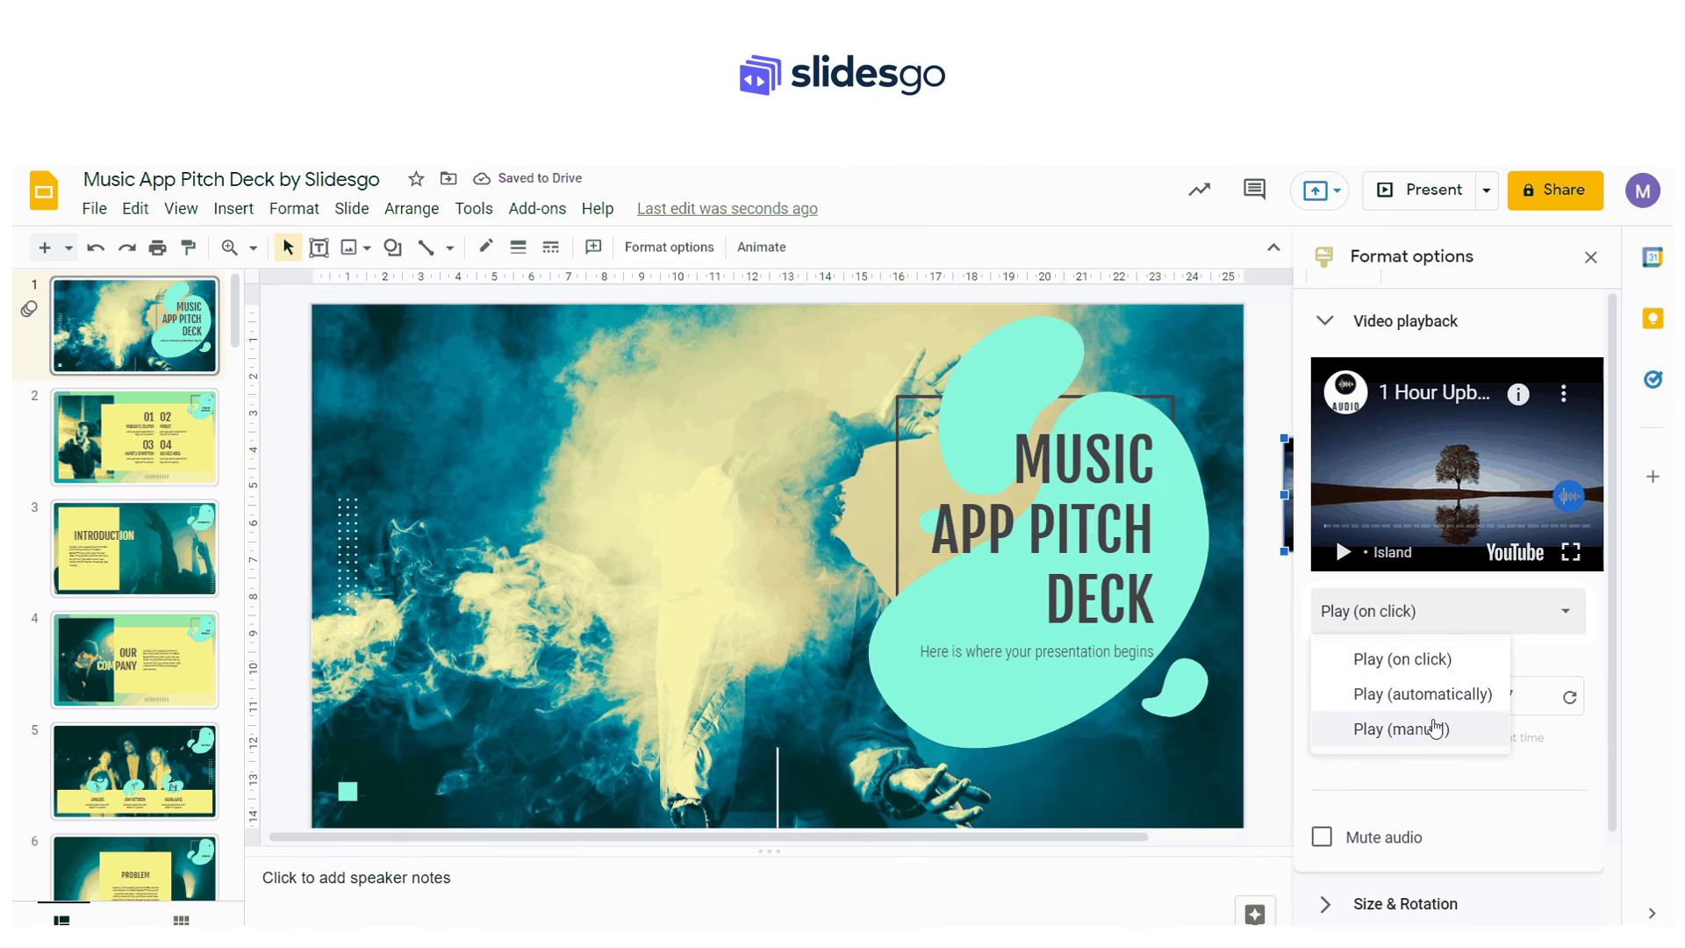